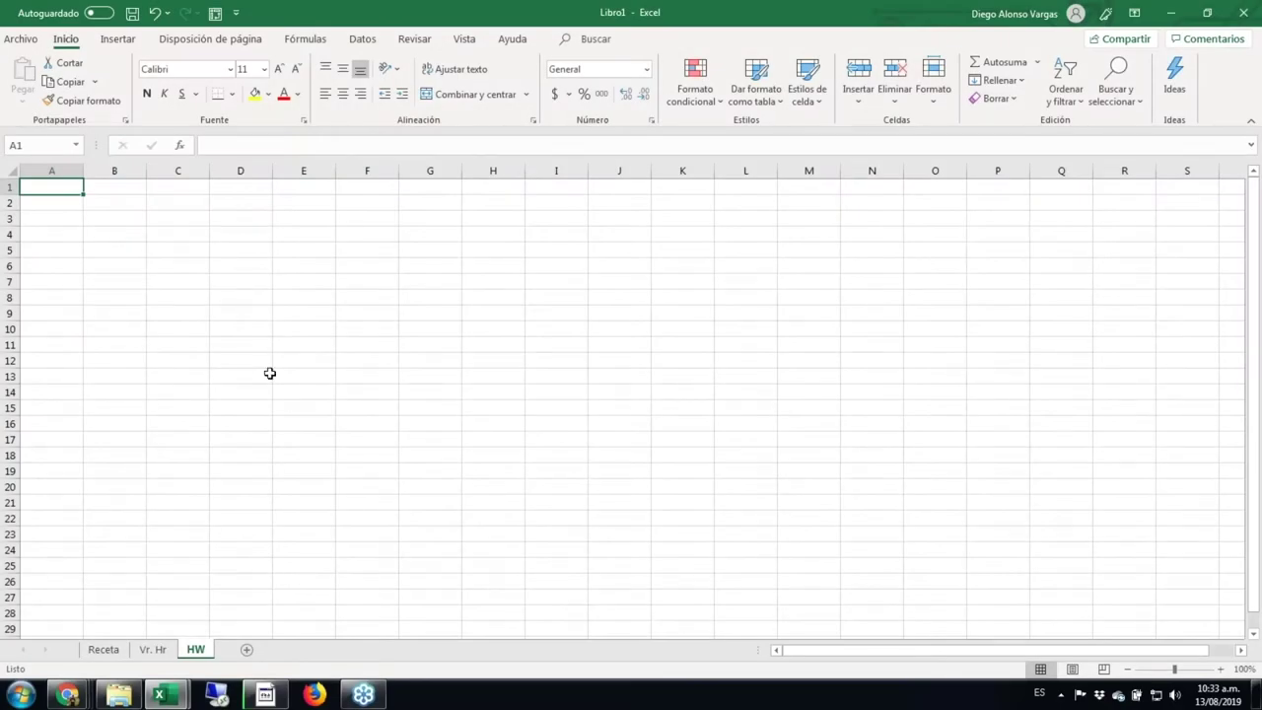
# Step: Enter the title GASTOS FIJOS in cell B2 and make it bold and underlined
pyautogui.click(138, 222)
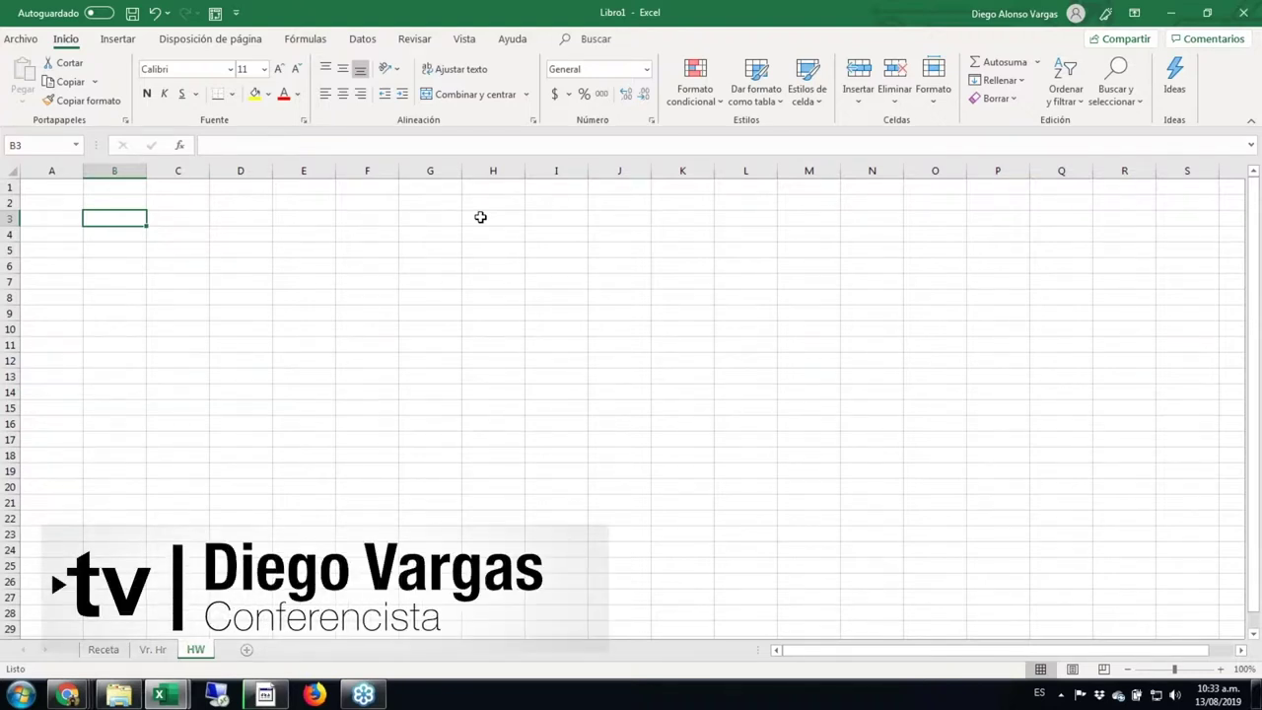
pyautogui.press('Up')
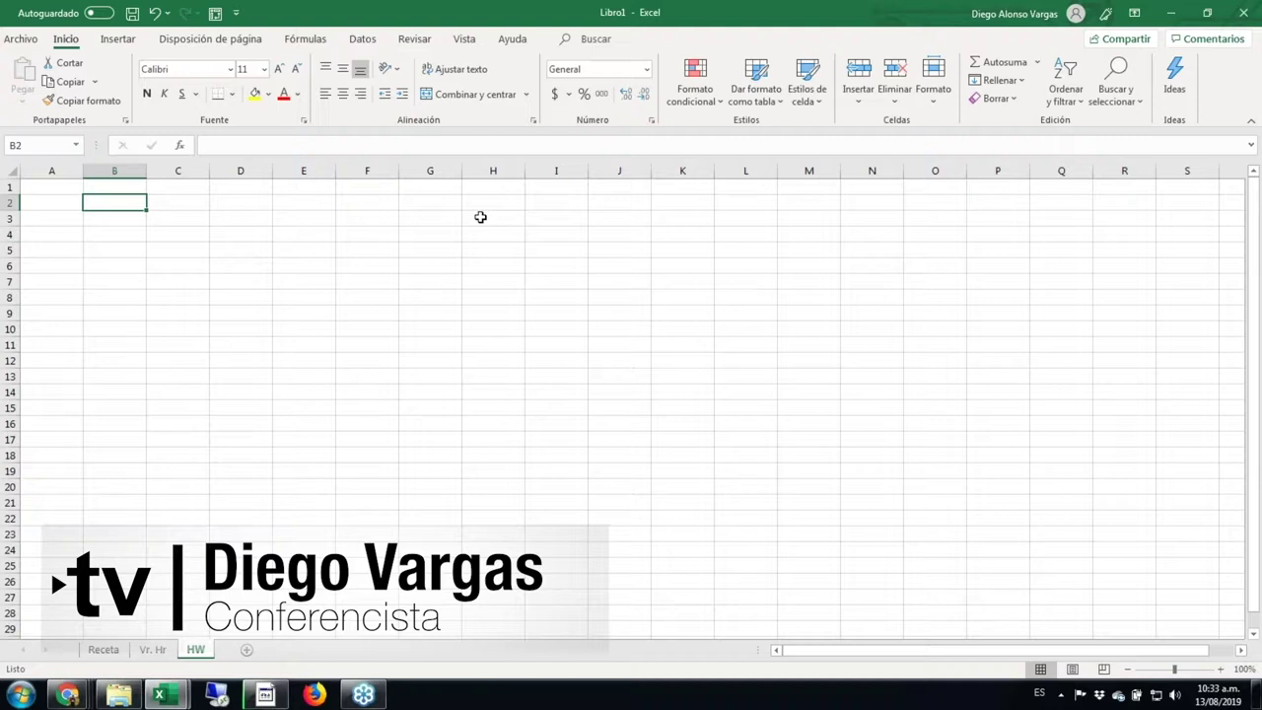
pyautogui.write('gas')
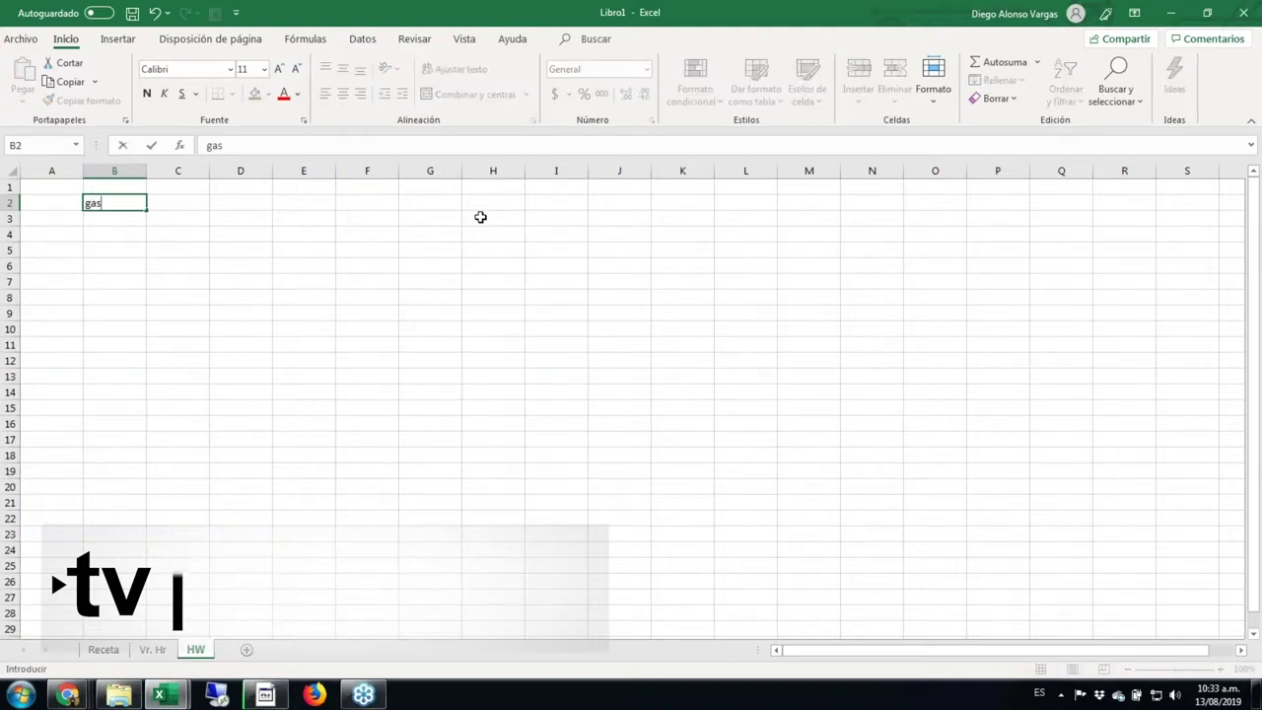
pyautogui.press('Escape')
pyautogui.write('GASTOS')
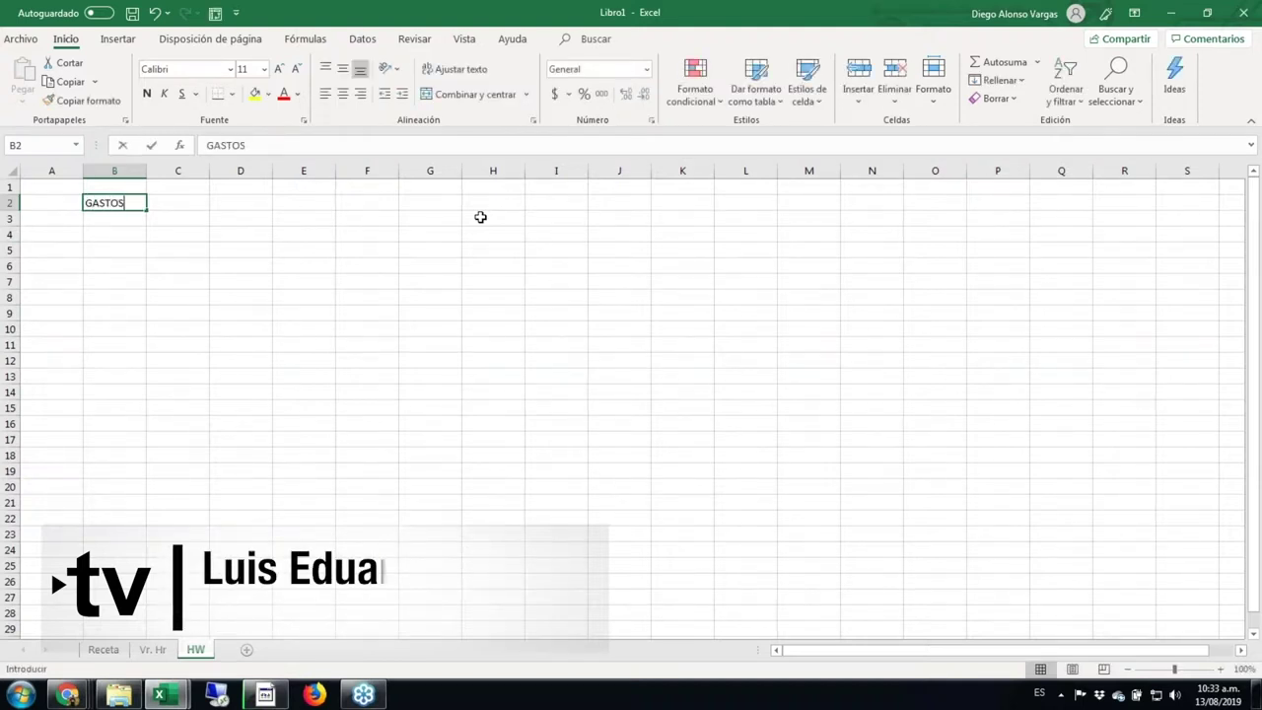
pyautogui.write(' FIJOS')
pyautogui.press('Return')
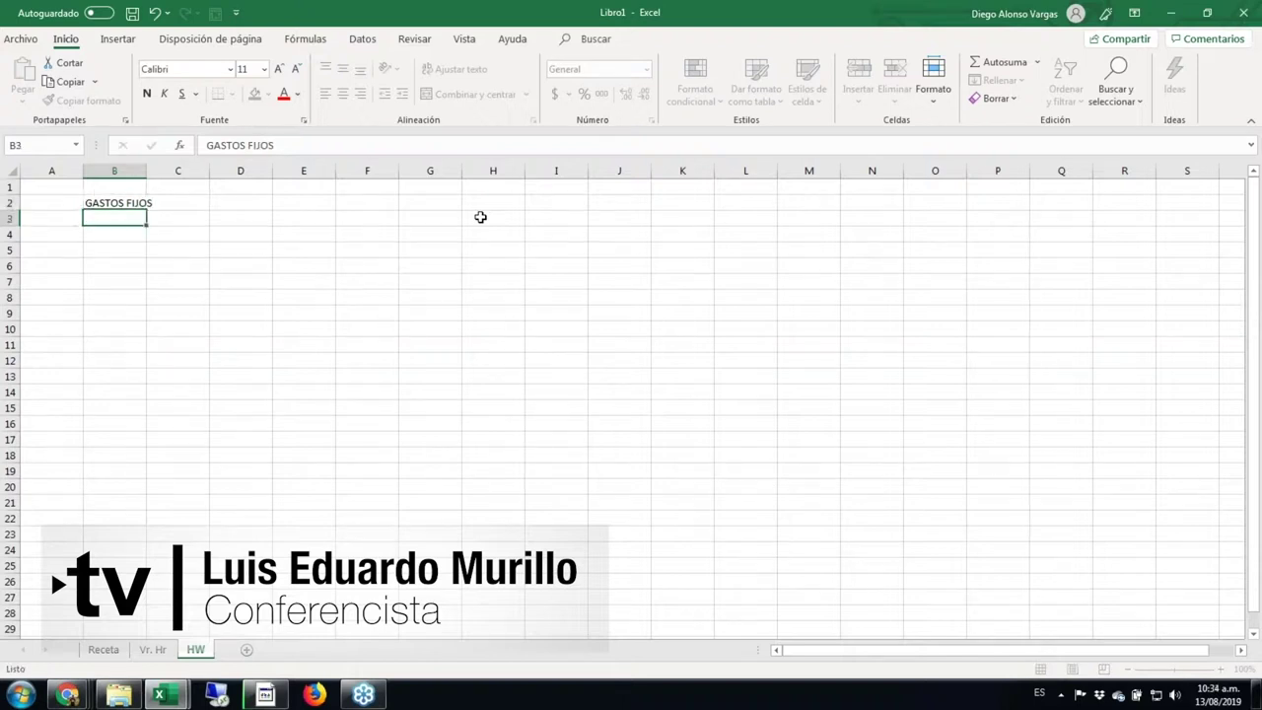
pyautogui.press('Up')
pyautogui.hotkey('ctrl', 'n')
pyautogui.hotkey('ctrl', 's')
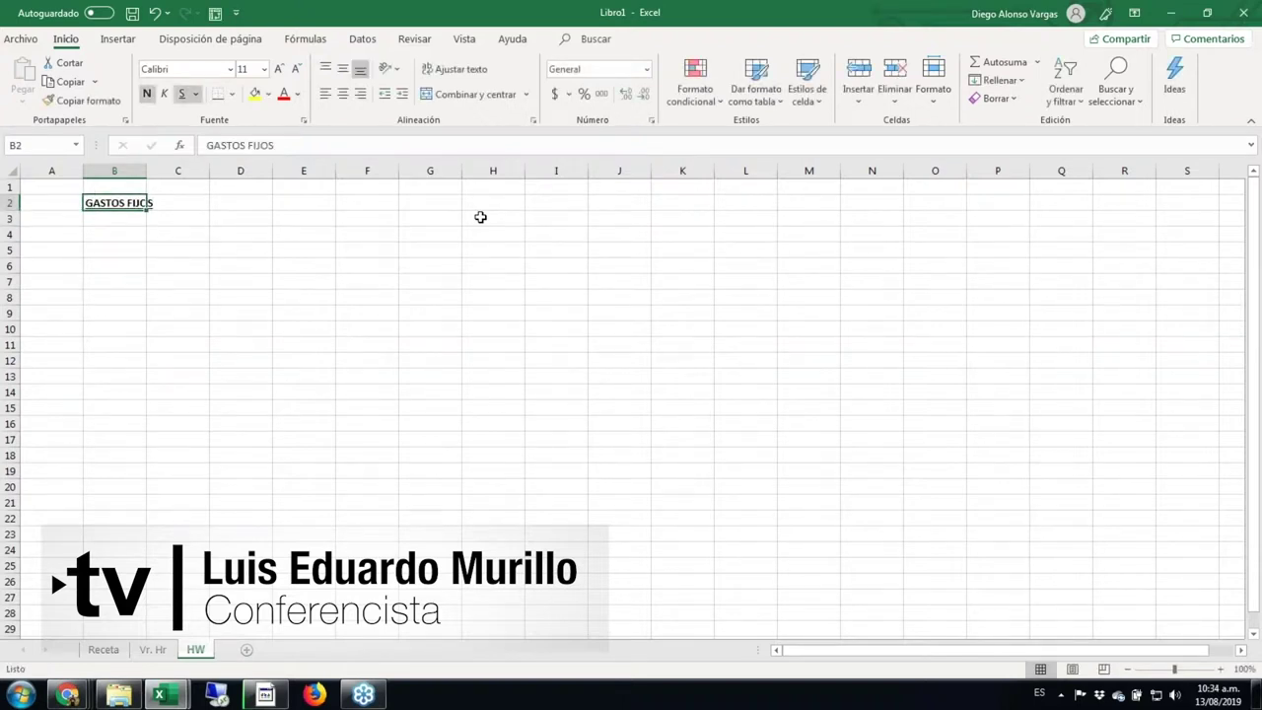
# Step: Enter the headers CONCEPTO in B4 and VALOR in C4, and widen column B
pyautogui.press('Down')
pyautogui.press('Down')
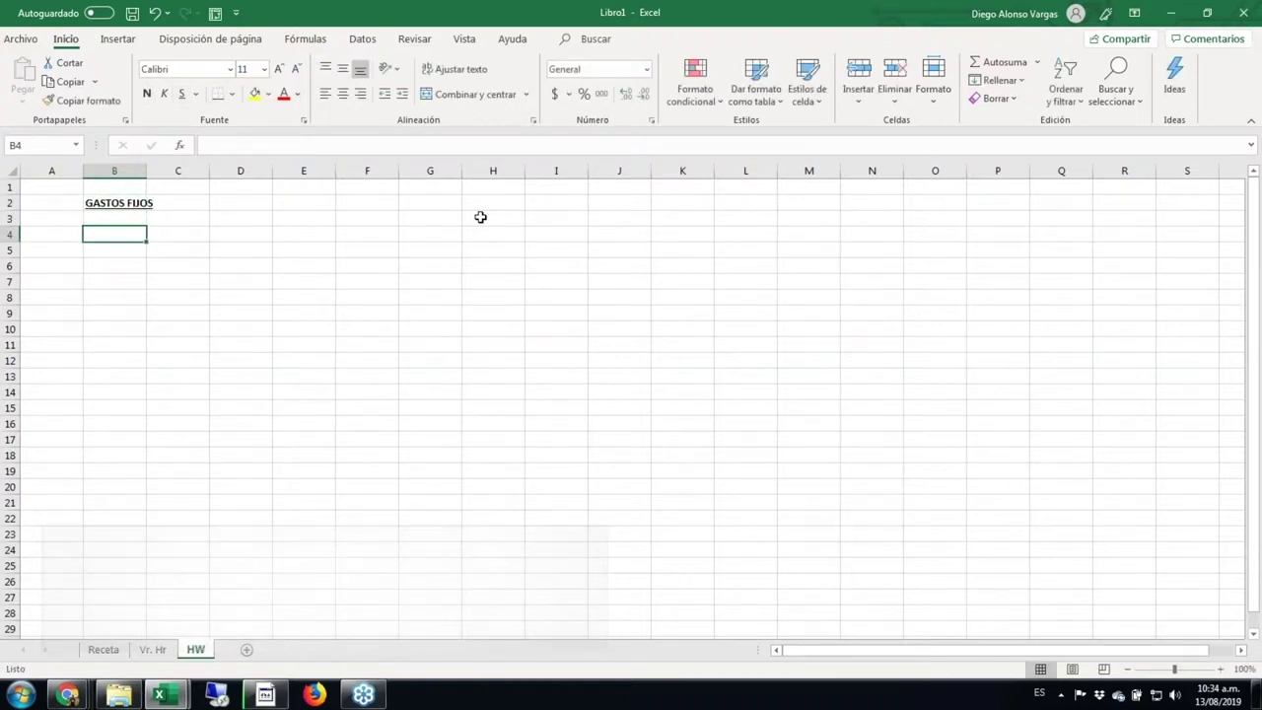
pyautogui.write('CONCEPTO')
pyautogui.press('Tab')
pyautogui.write('VALOR')
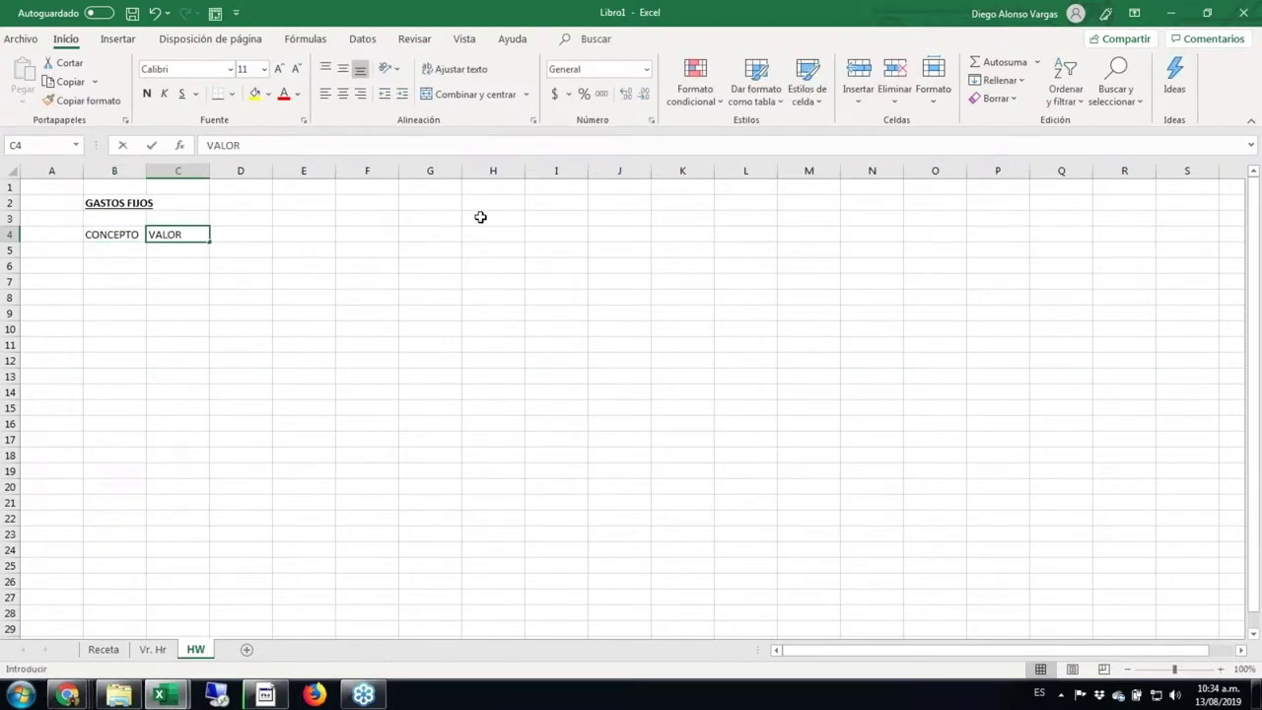
pyautogui.moveTo(146, 171); pyautogui.dragTo(227, 178)
# Step: Apply the $ Español (Colombia) accounting format to the whole sheet
pyautogui.click(12, 173)
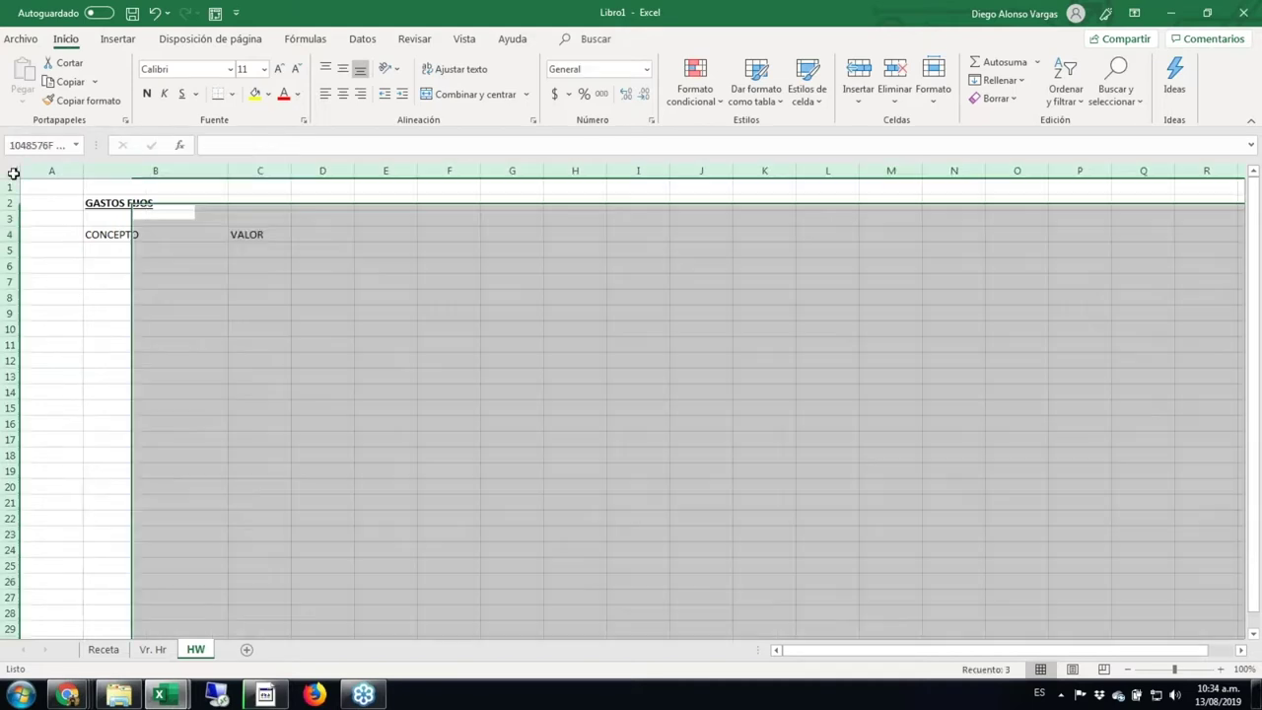
pyautogui.click(569, 94)
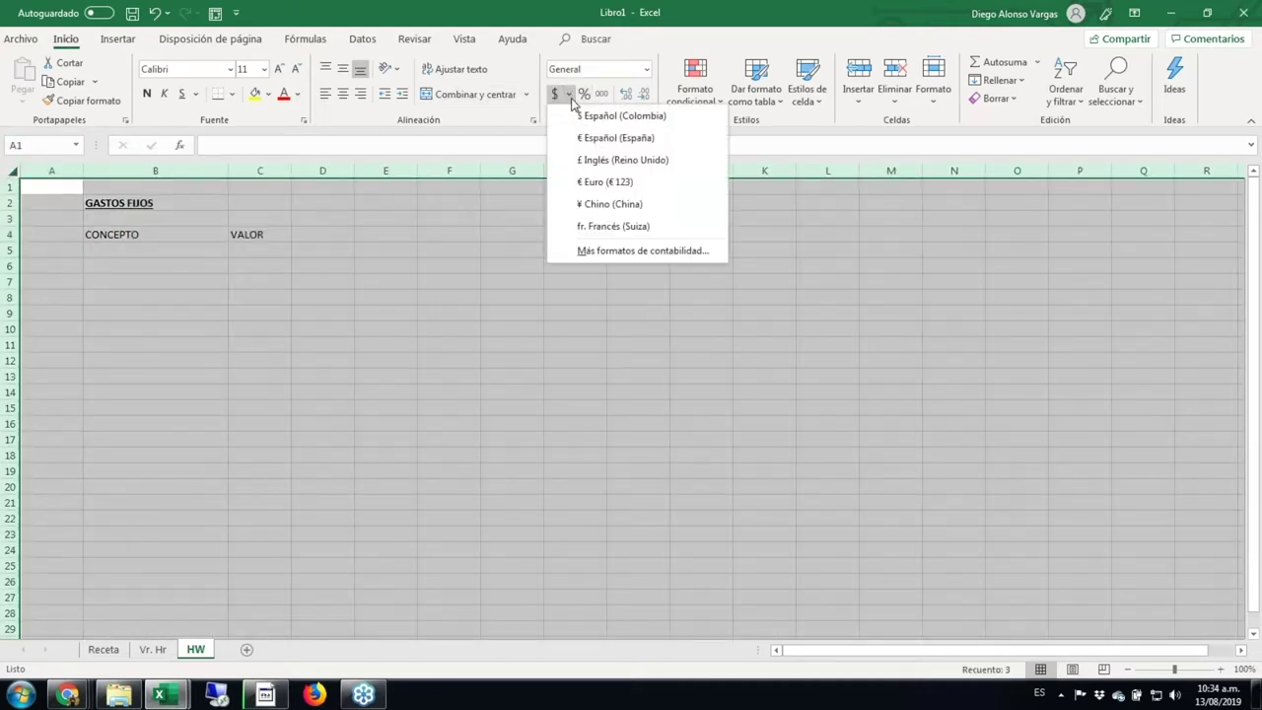
pyautogui.click(592, 115)
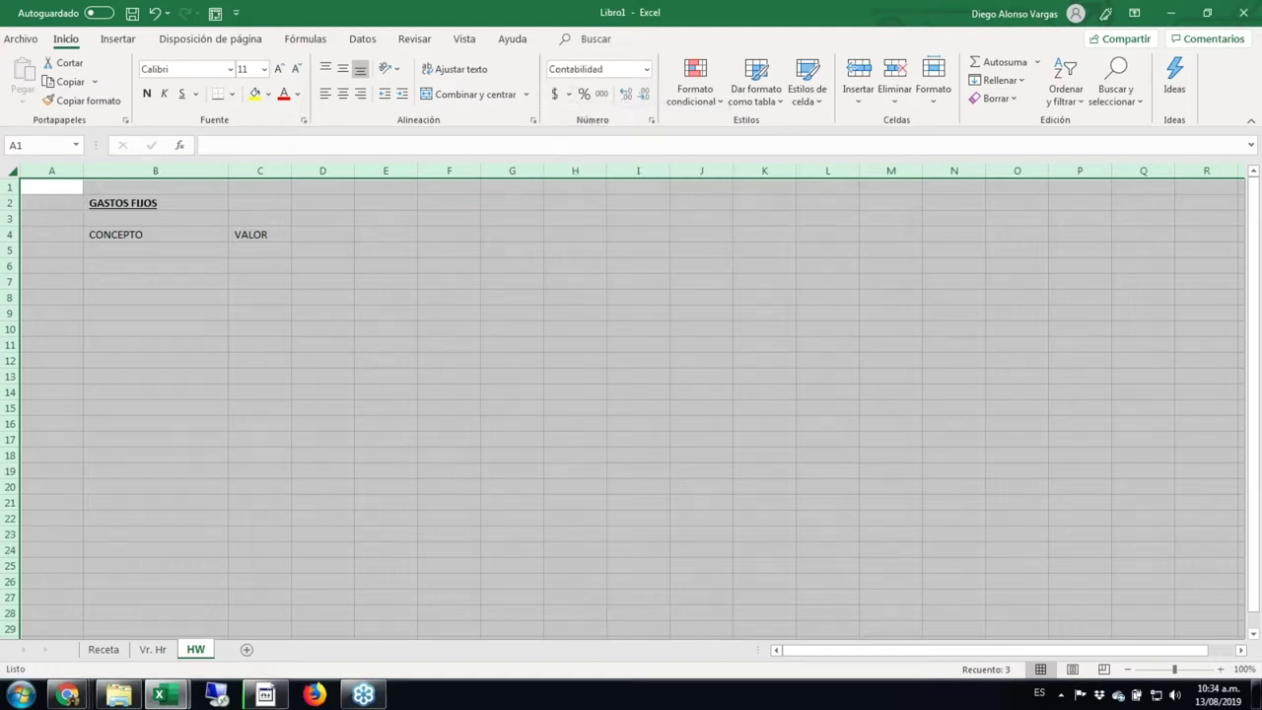
# Step: Set the number format of column C to zero decimal places and widen the column
pyautogui.click(269, 171)
pyautogui.hotkey('ctrl', '1')
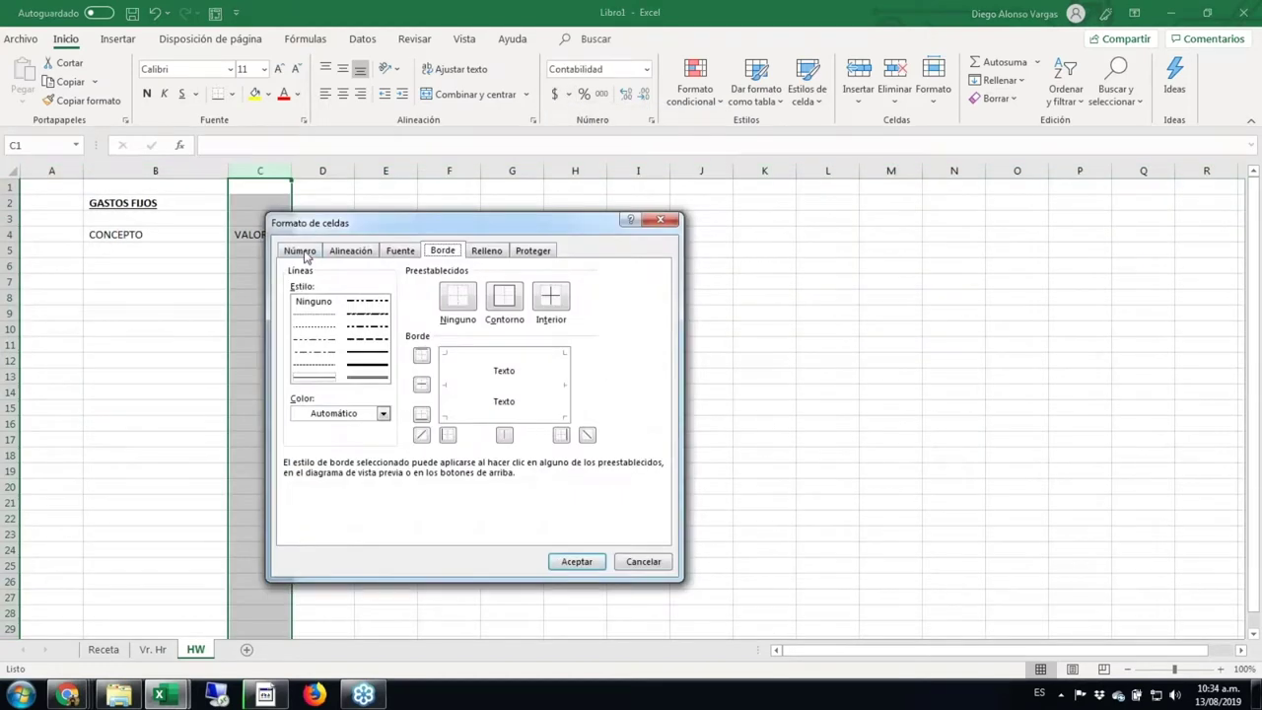
pyautogui.click(300, 251)
pyautogui.click(519, 323)
pyautogui.click(519, 322)
pyautogui.click(577, 562)
pyautogui.click(261, 235)
pyautogui.moveTo(292, 175); pyautogui.dragTo(331, 178)
# Step: Enter the concept Arriendo in B5 with a value of 500.000 in C5
pyautogui.click(99, 250)
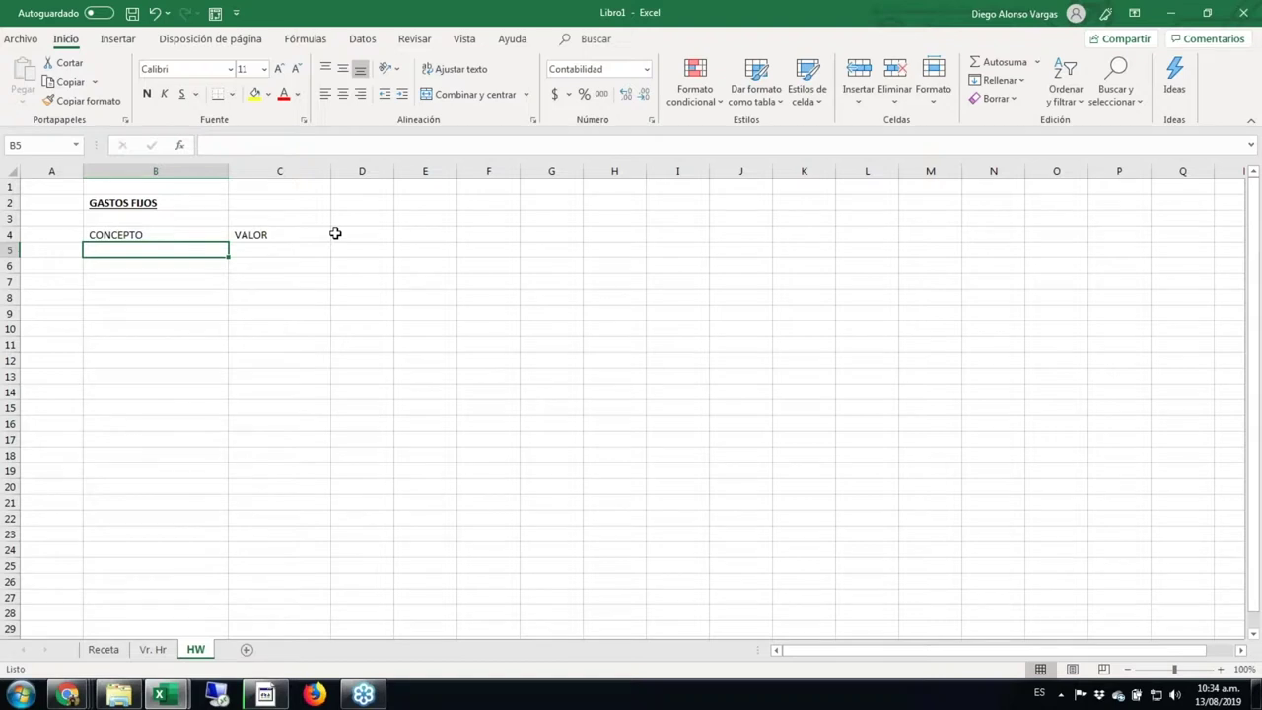
pyautogui.write('Arriendo')
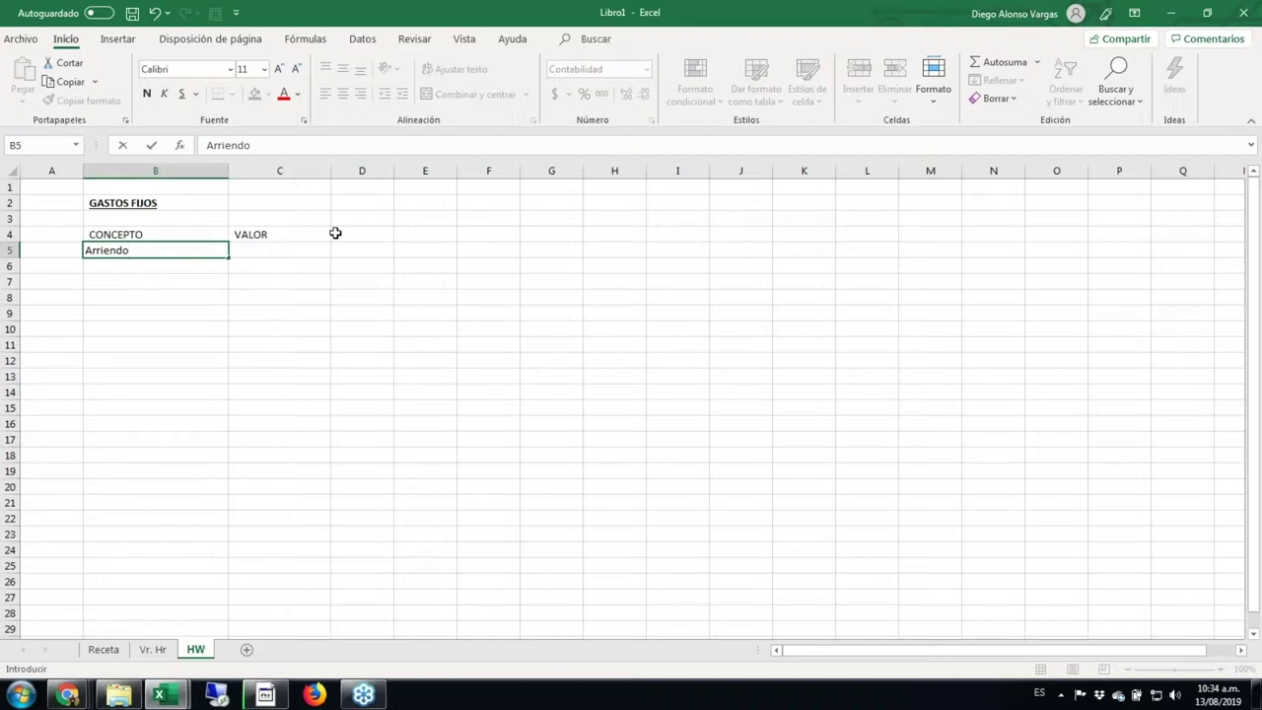
pyautogui.press('Tab')
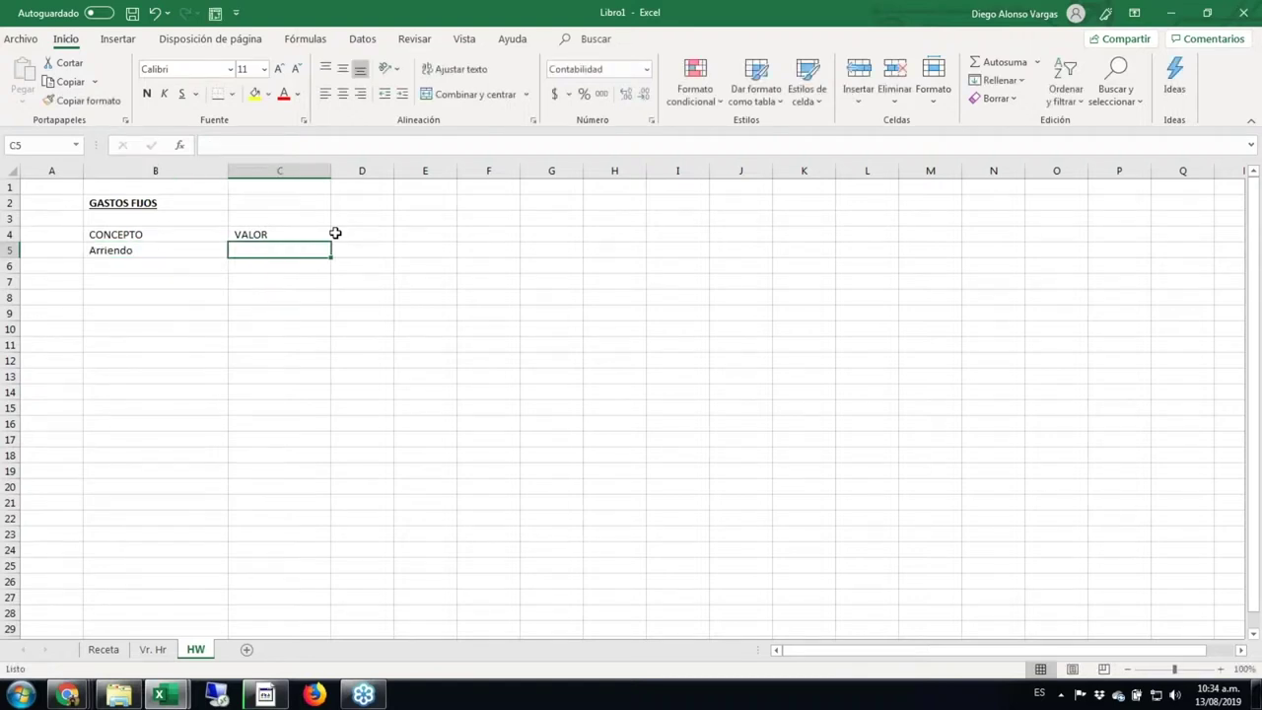
pyautogui.write('500.000')
pyautogui.press('Return')
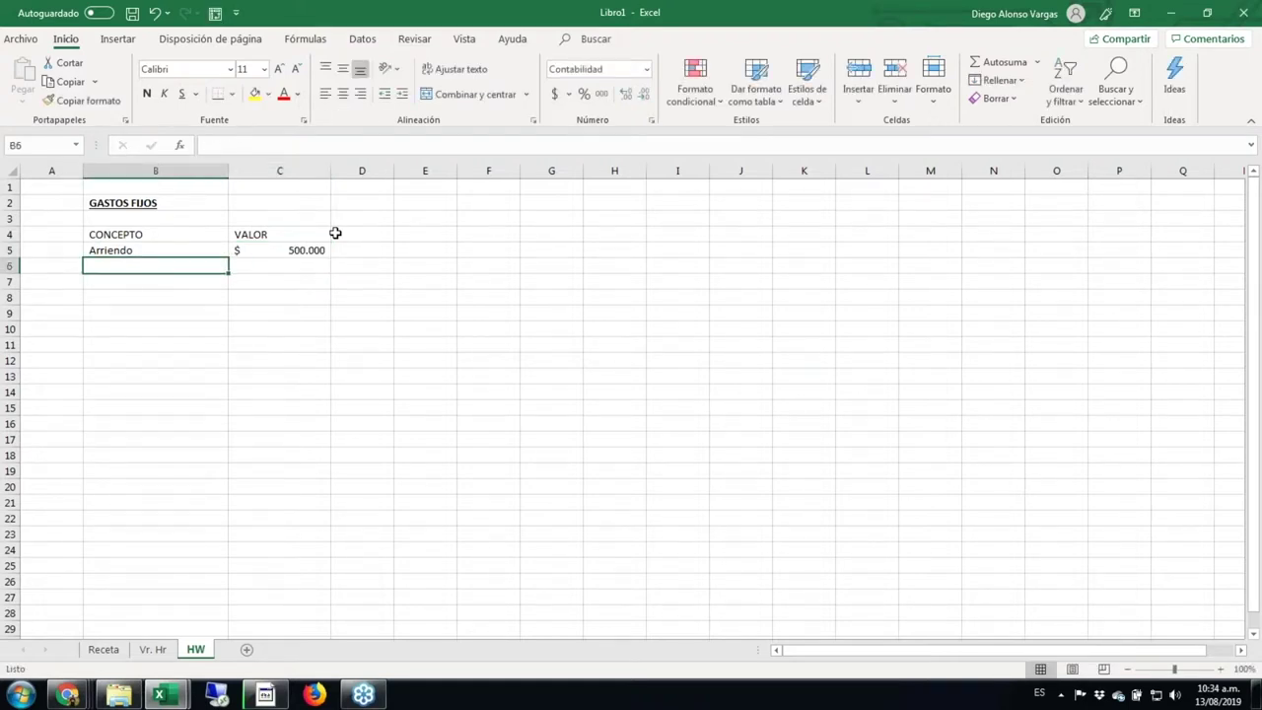
# Step: Add the concept Internet in B6 with a value of 120.000 in C6
pyautogui.write('Internet')
pyautogui.press('Tab')
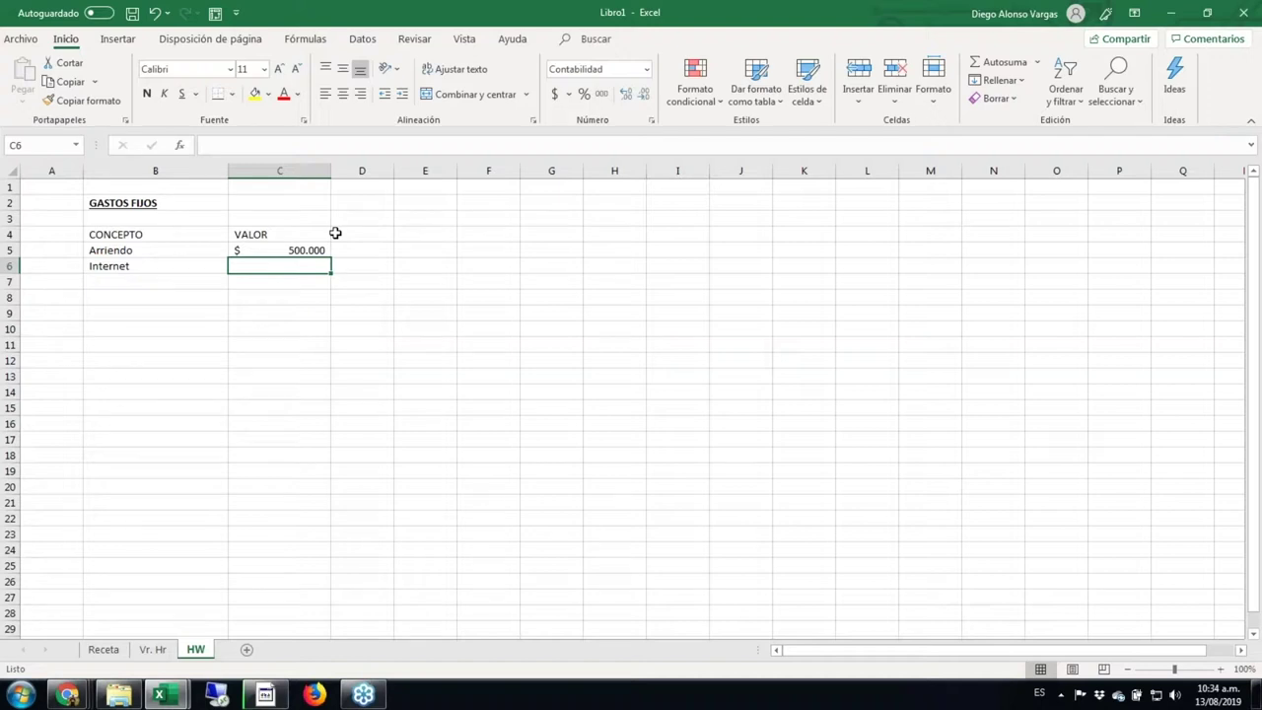
pyautogui.write('1')
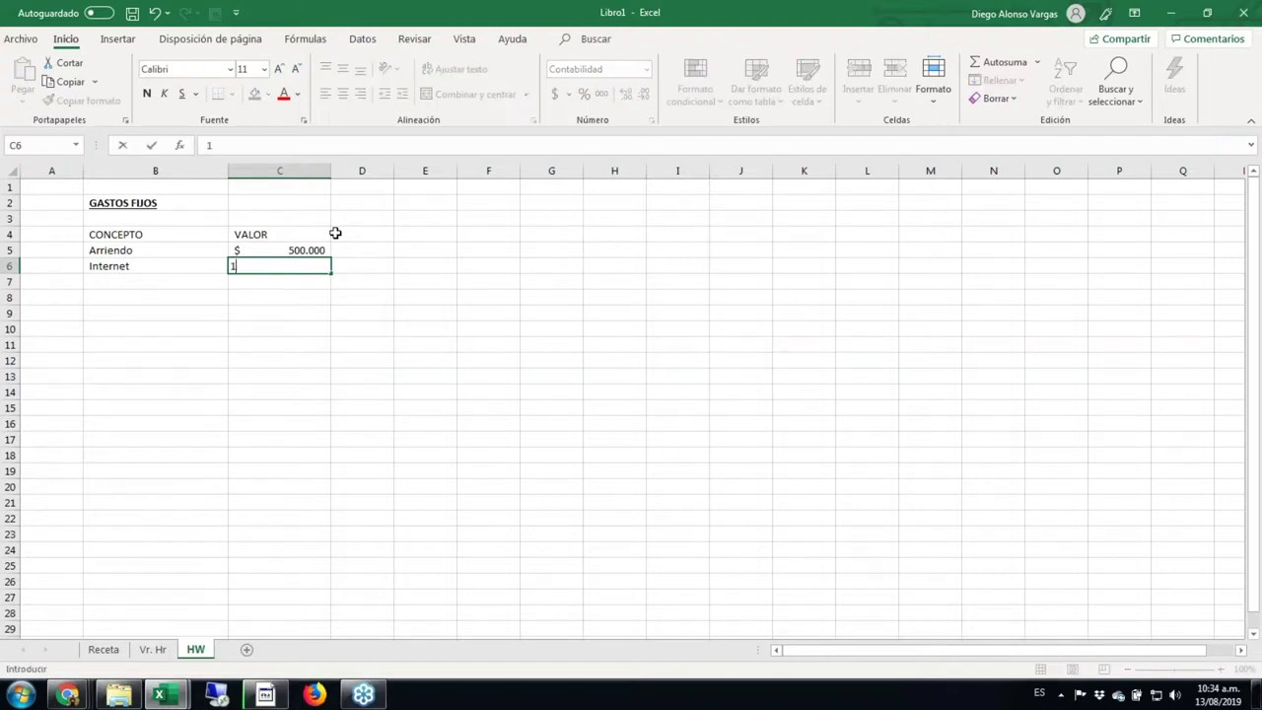
pyautogui.write('20.000')
pyautogui.press('Return')
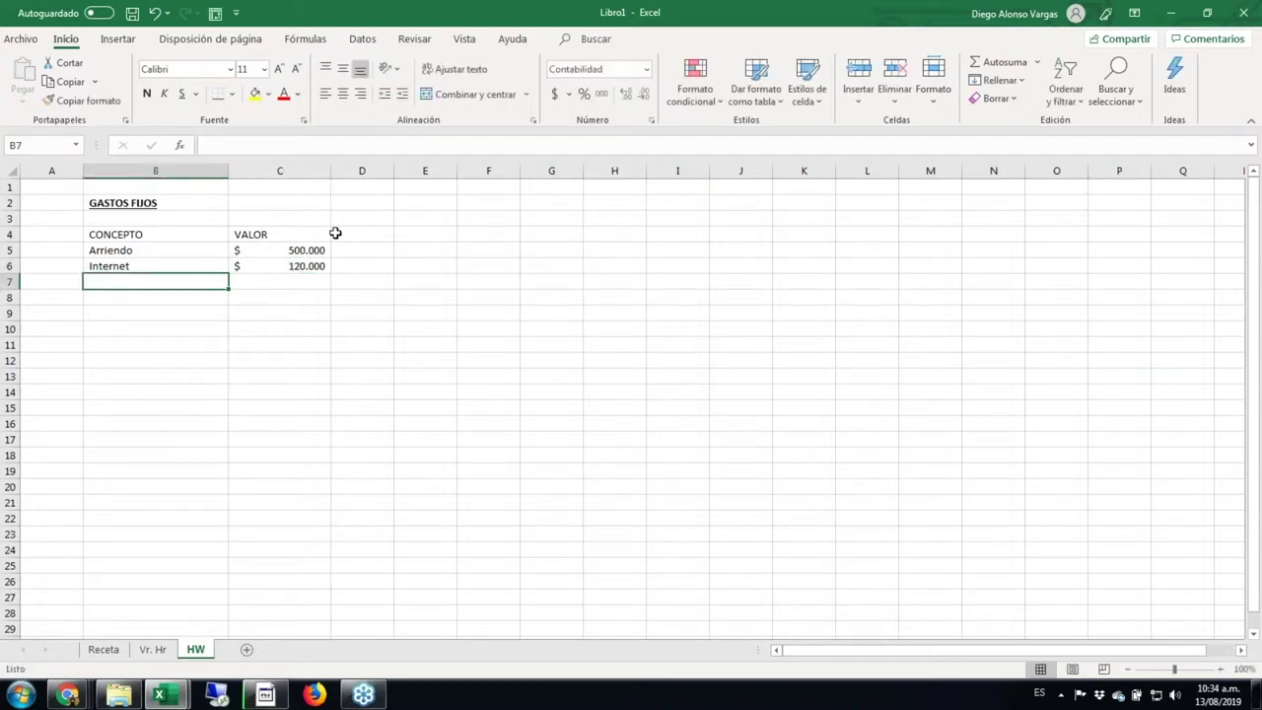
# Step: Add the concept Celular in B7 with a value of 60000 in C7
pyautogui.write('Cecl')
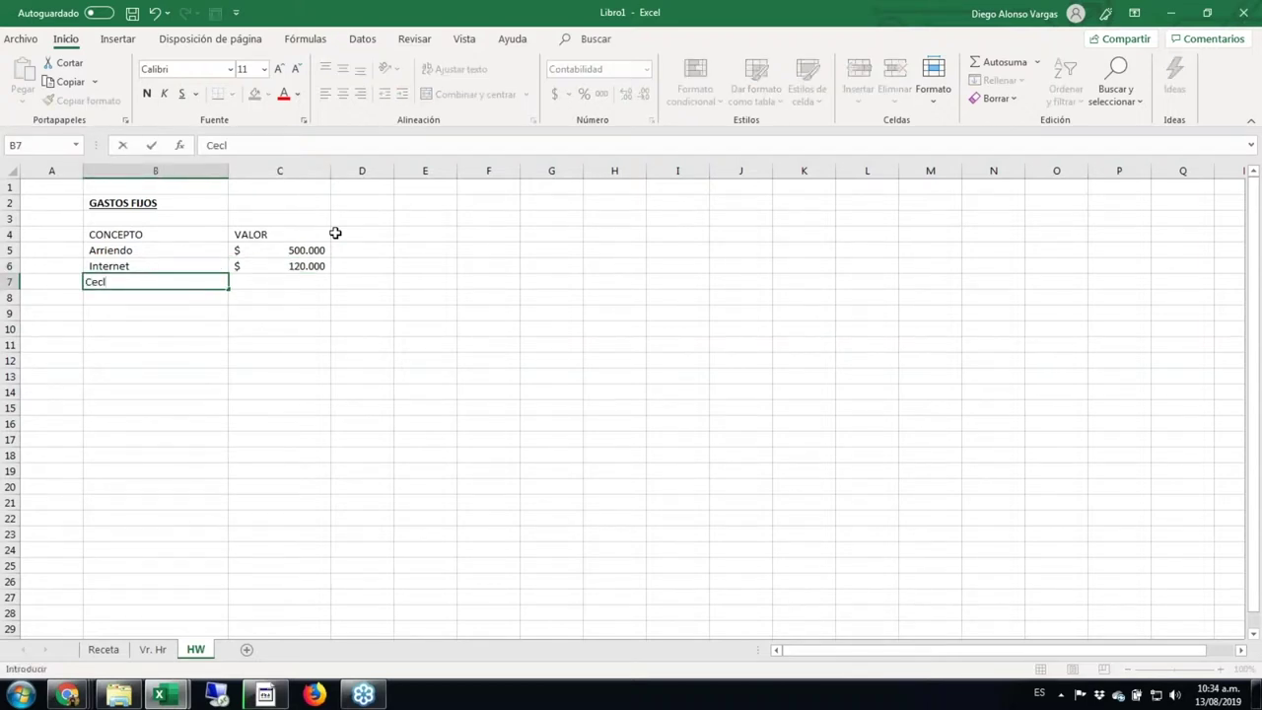
pyautogui.write('ular')
pyautogui.press('BackSpace')
pyautogui.press('BackSpace')
pyautogui.press('BackSpace')
pyautogui.press('BackSpace')
pyautogui.press('BackSpace')
pyautogui.press('BackSpace')
pyautogui.write('lular')
pyautogui.press('Tab')
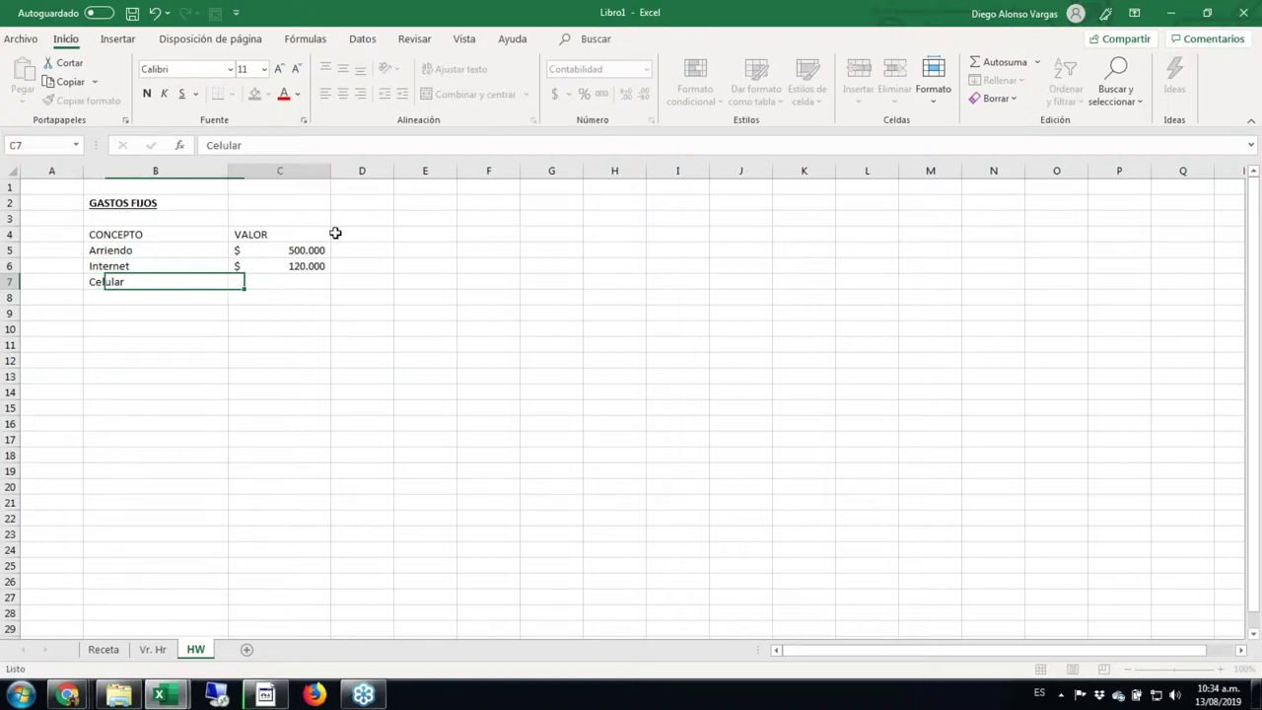
pyautogui.write('$')
pyautogui.press('BackSpace')
pyautogui.write('6')
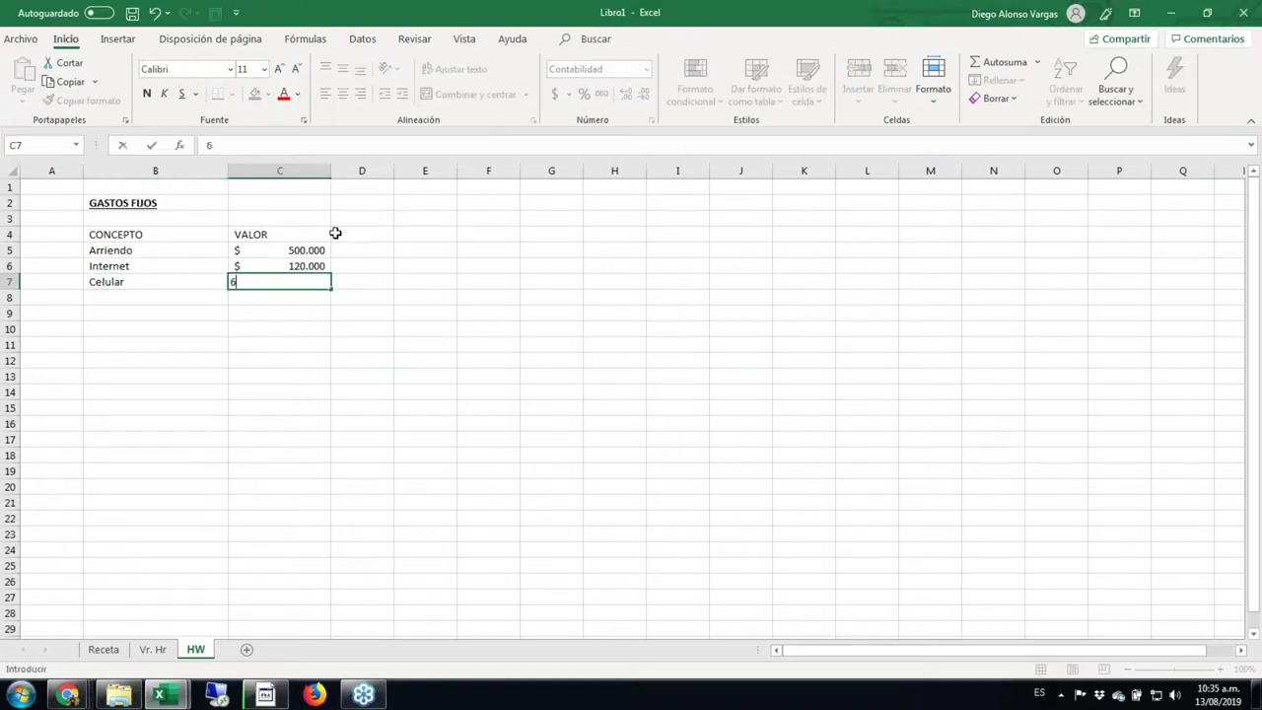
pyautogui.write('0000')
pyautogui.press('Return')
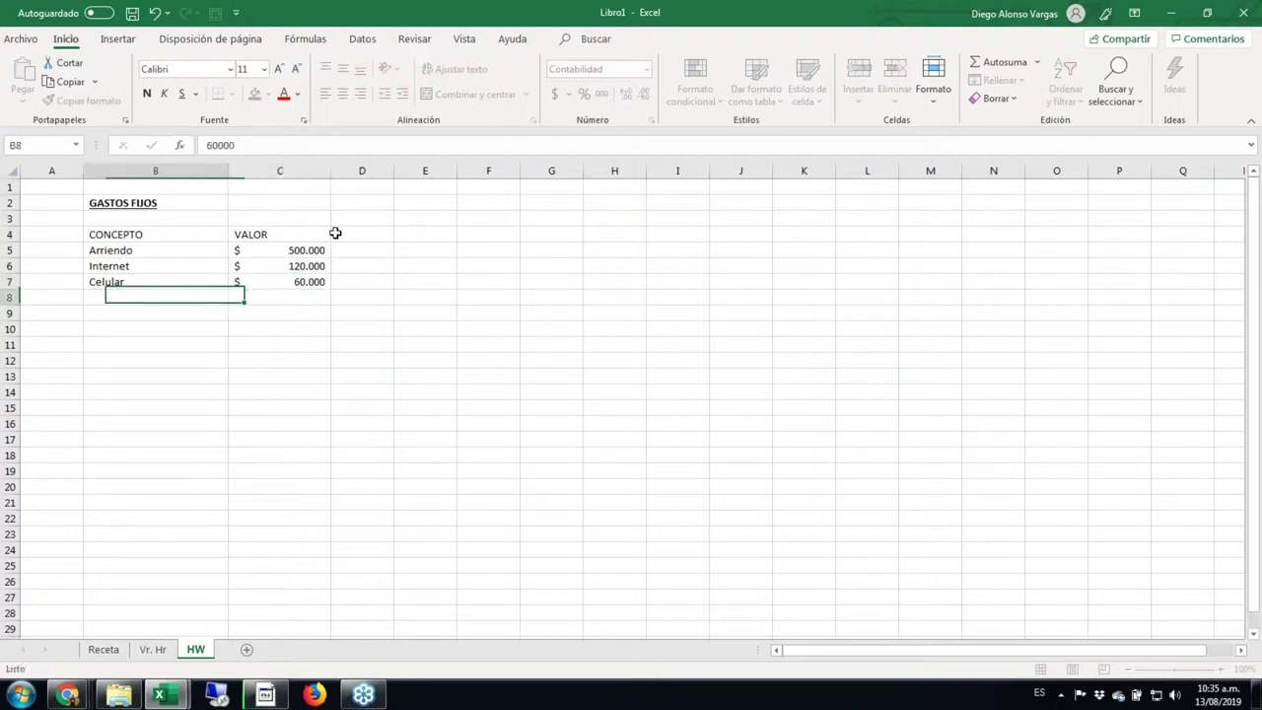
# Step: Add the concept Luz (energia) in B8 with a value of 50000 in C8
pyautogui.write('Luz')
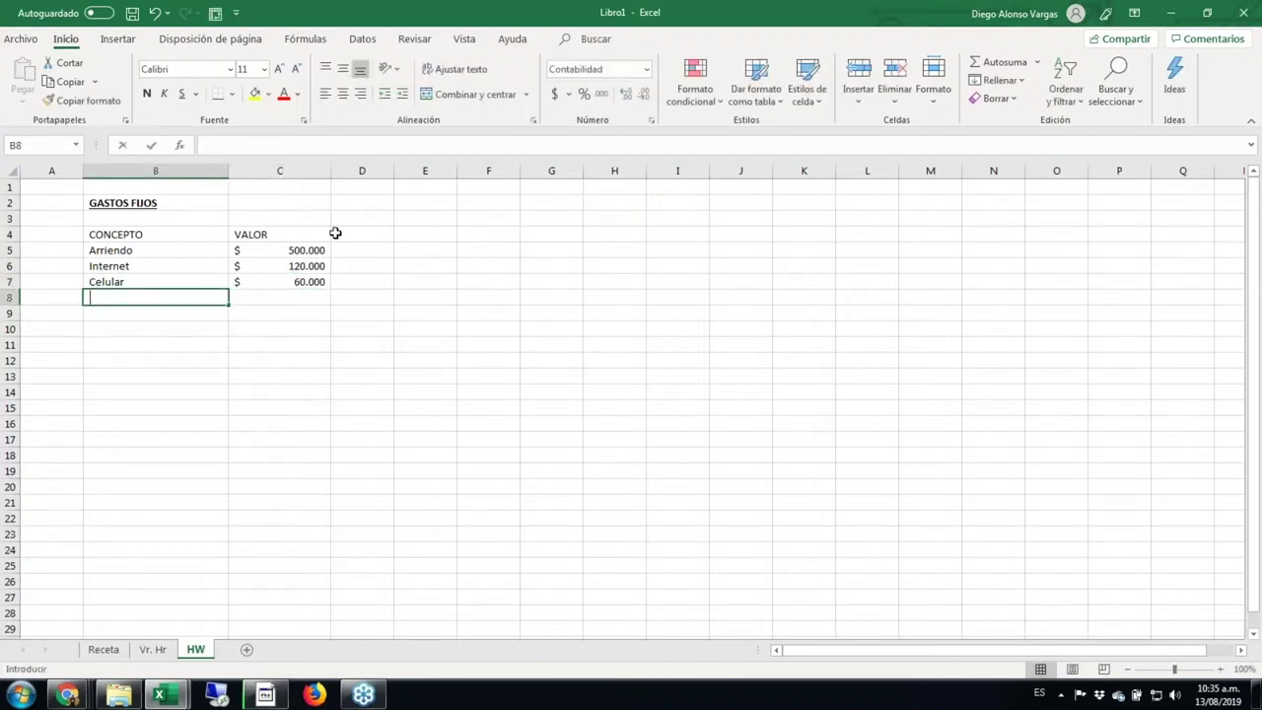
pyautogui.write(' (energia')
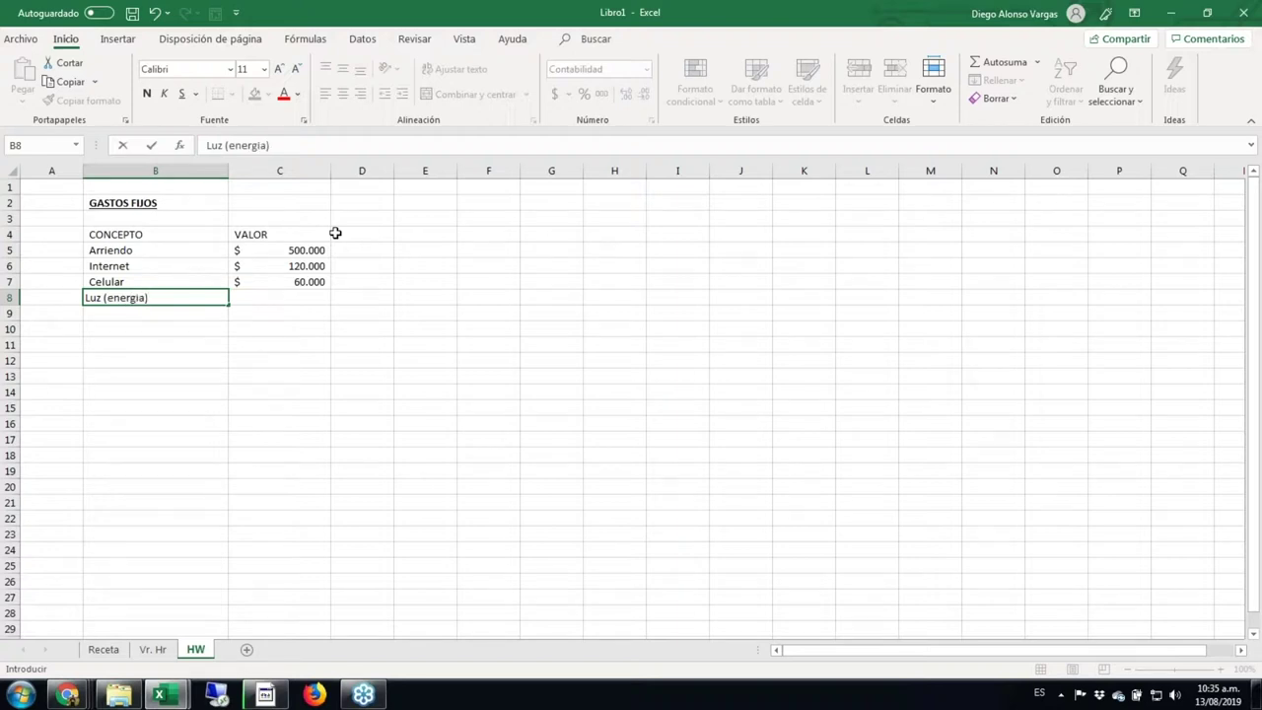
pyautogui.write(')')
pyautogui.press('Tab')
pyautogui.write('5')
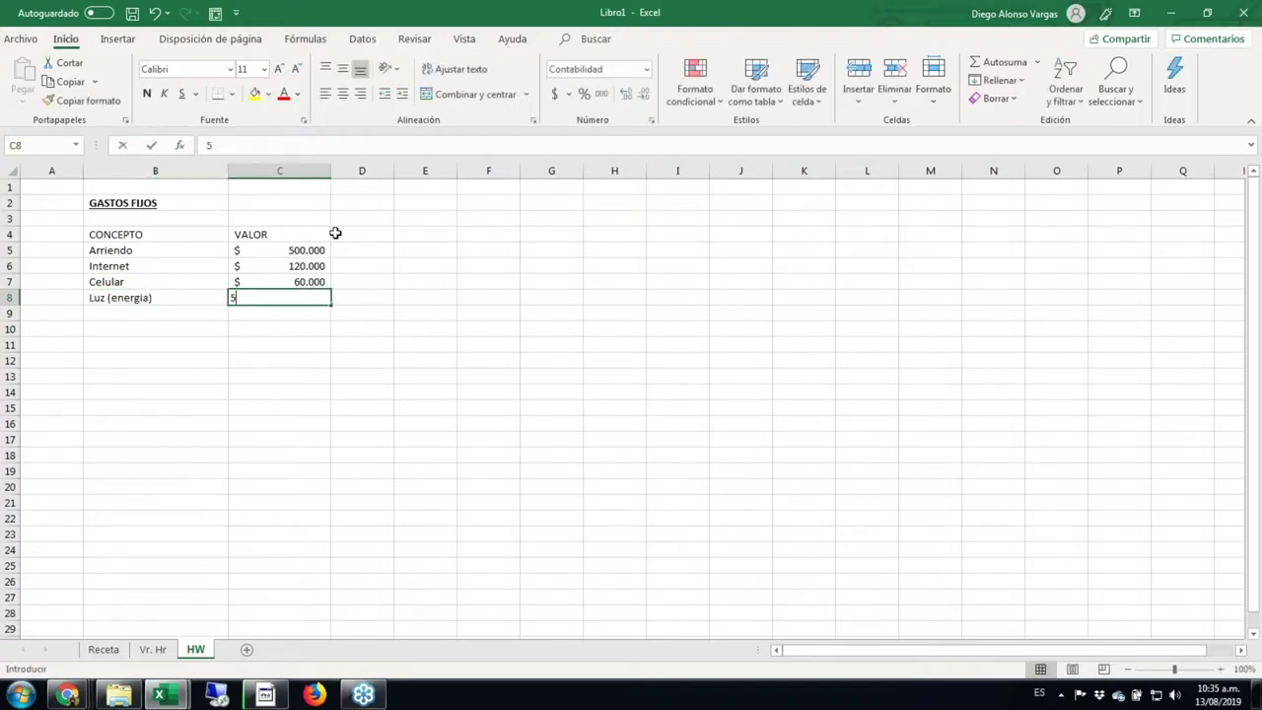
pyautogui.write('0000')
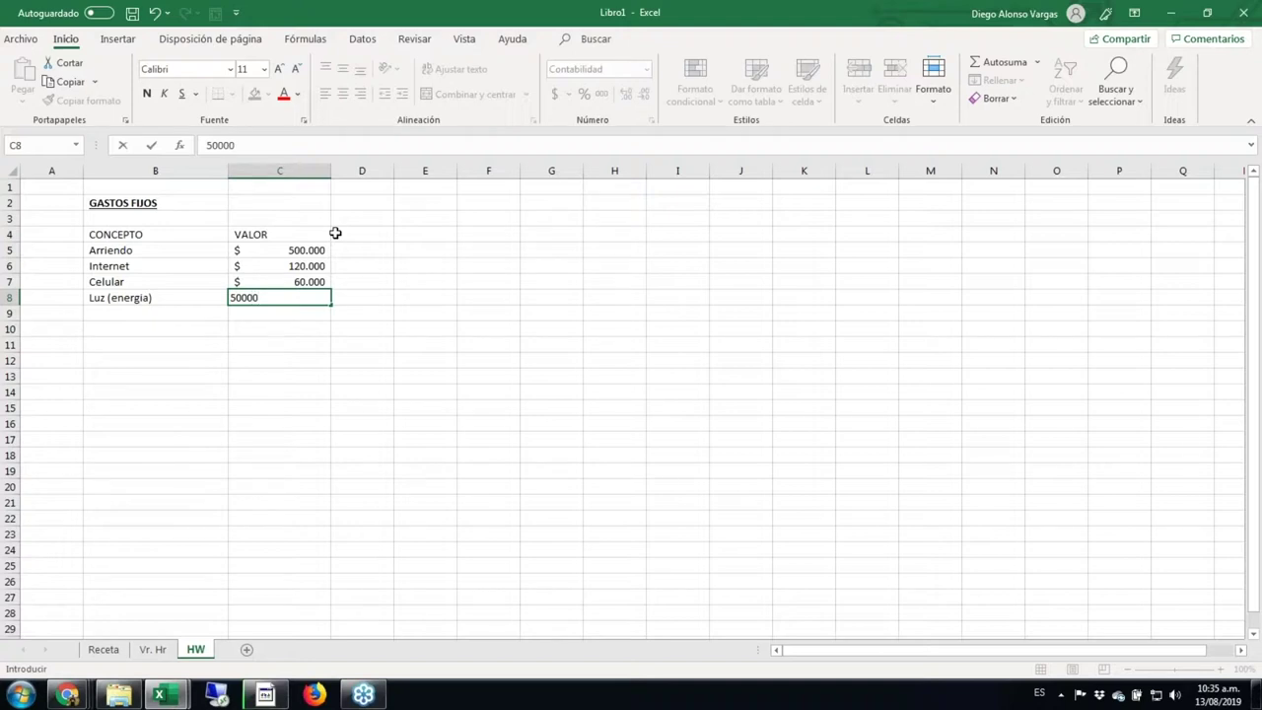
pyautogui.press('Return')
# Step: Add the concept Agua in B9 with a value of 25000 in C9
pyautogui.write('Agua')
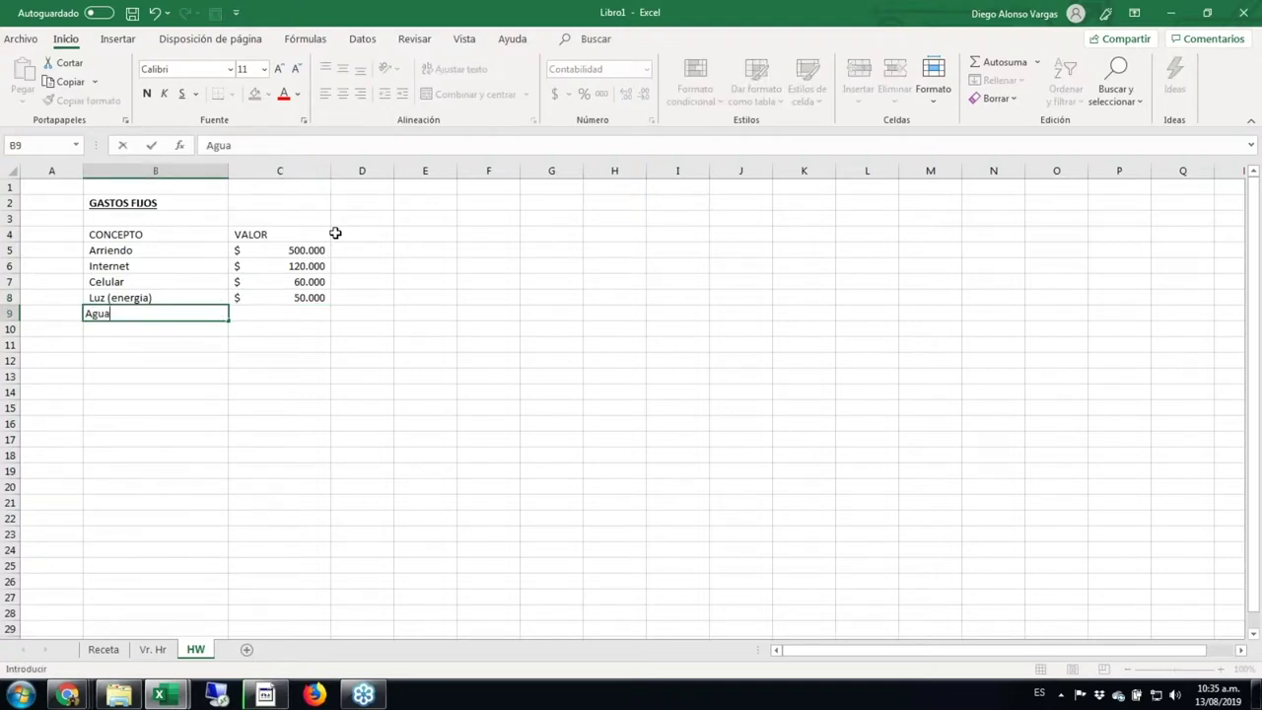
pyautogui.press('Tab')
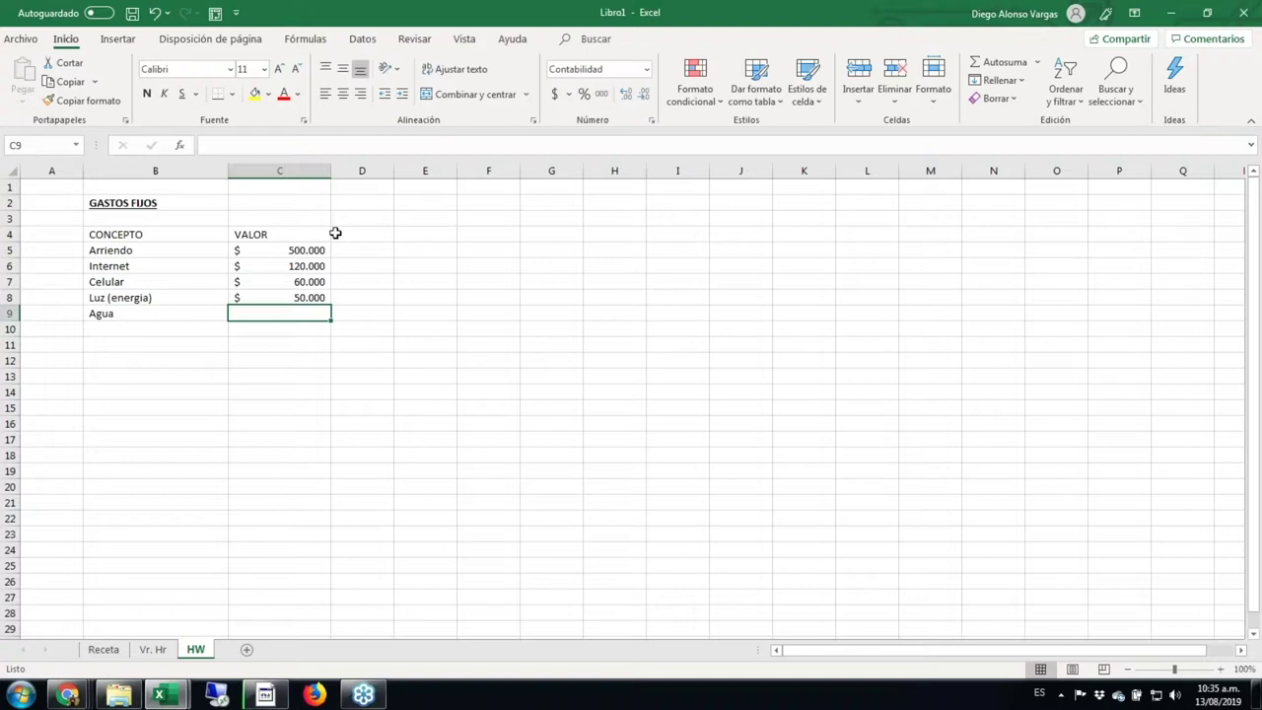
pyautogui.write('$')
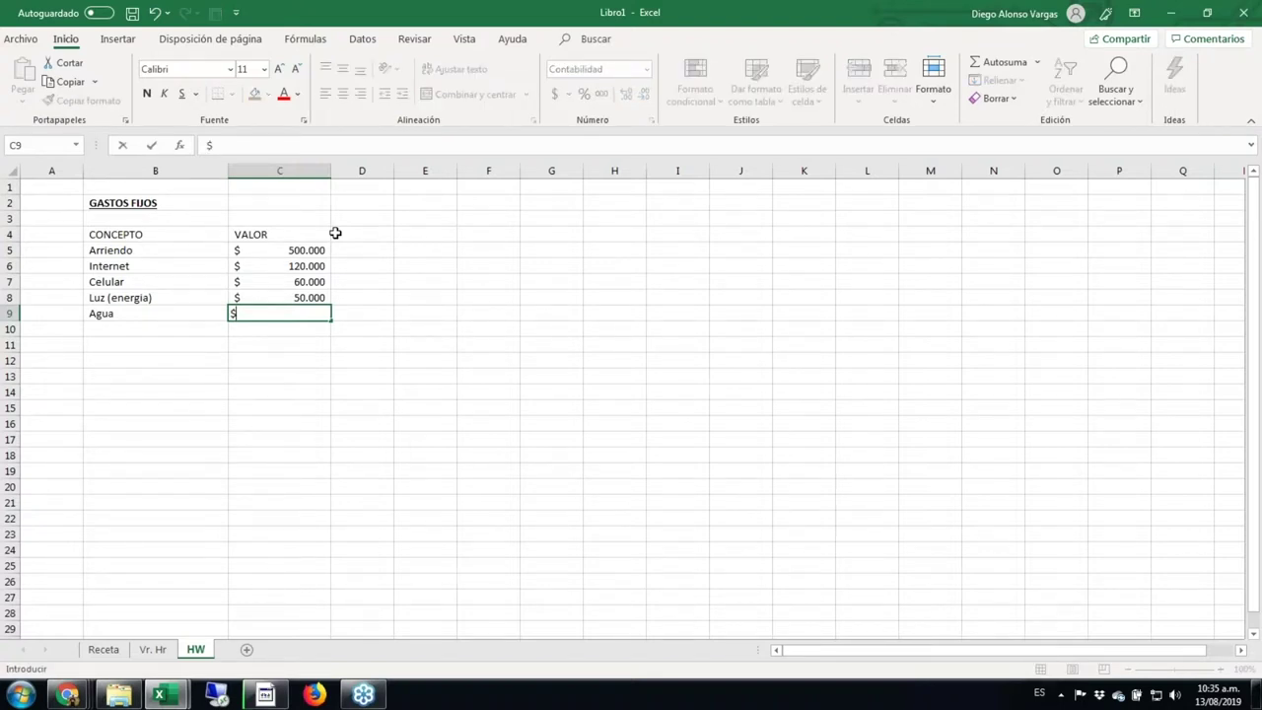
pyautogui.write('25')
pyautogui.write('000')
pyautogui.press('Return')
# Step: Make the CONCEPTO and VALOR headers in B4:C4 bold and centered
pyautogui.press('Up')
pyautogui.press('Up')
pyautogui.press('Up')
pyautogui.press('Up')
pyautogui.press('Up')
pyautogui.press('Up')
pyautogui.hotkey('shift', 'Right')
pyautogui.hotkey('ctrl', 'n')
pyautogui.click(342, 94)
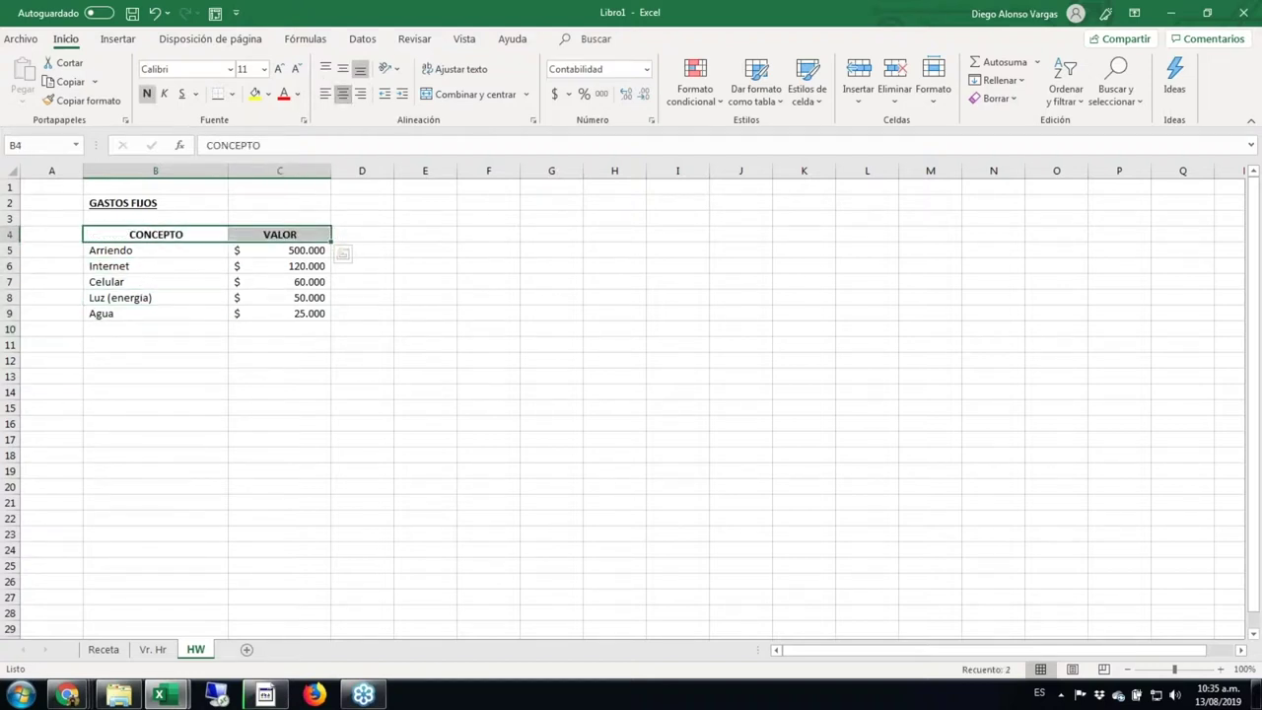
# Step: Total the values C5:C9 with a SUMA formula in C11 and make the result bold
pyautogui.press('Down')
pyautogui.press('Down')
pyautogui.press('Down')
pyautogui.press('Down')
pyautogui.press('Down')
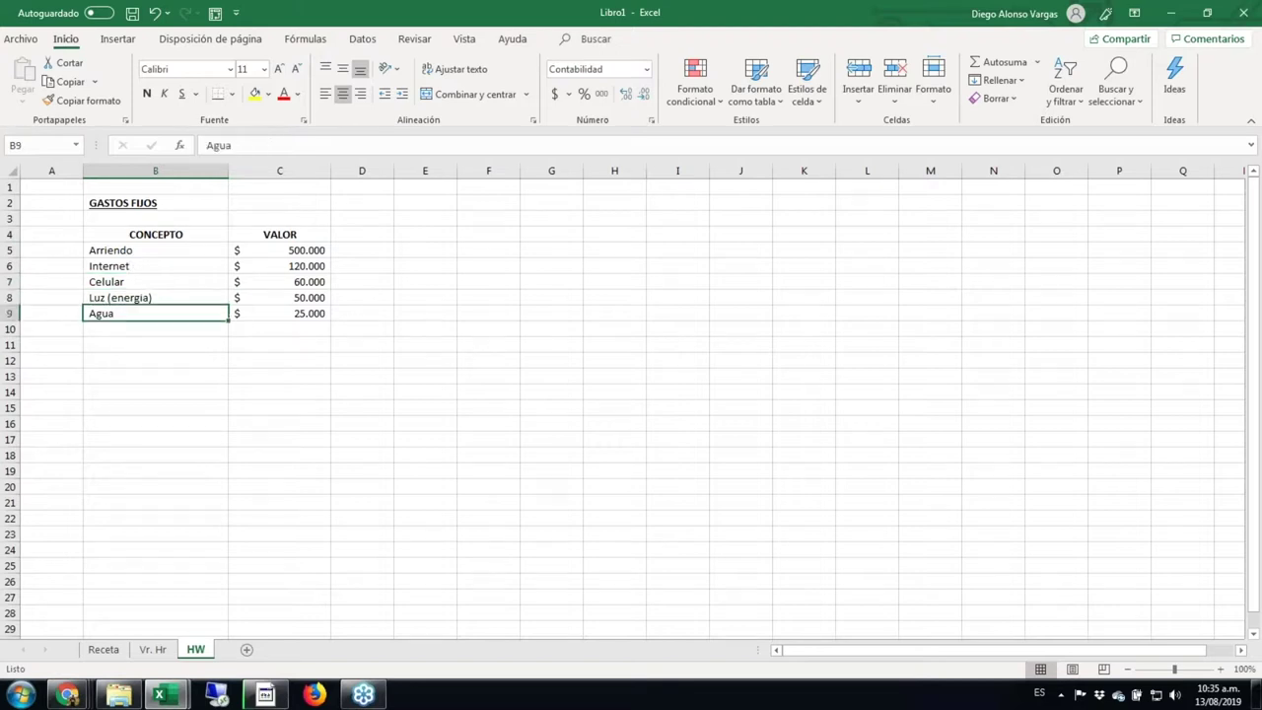
pyautogui.press('Down')
pyautogui.press('Down')
pyautogui.press('Down')
pyautogui.press('Up')
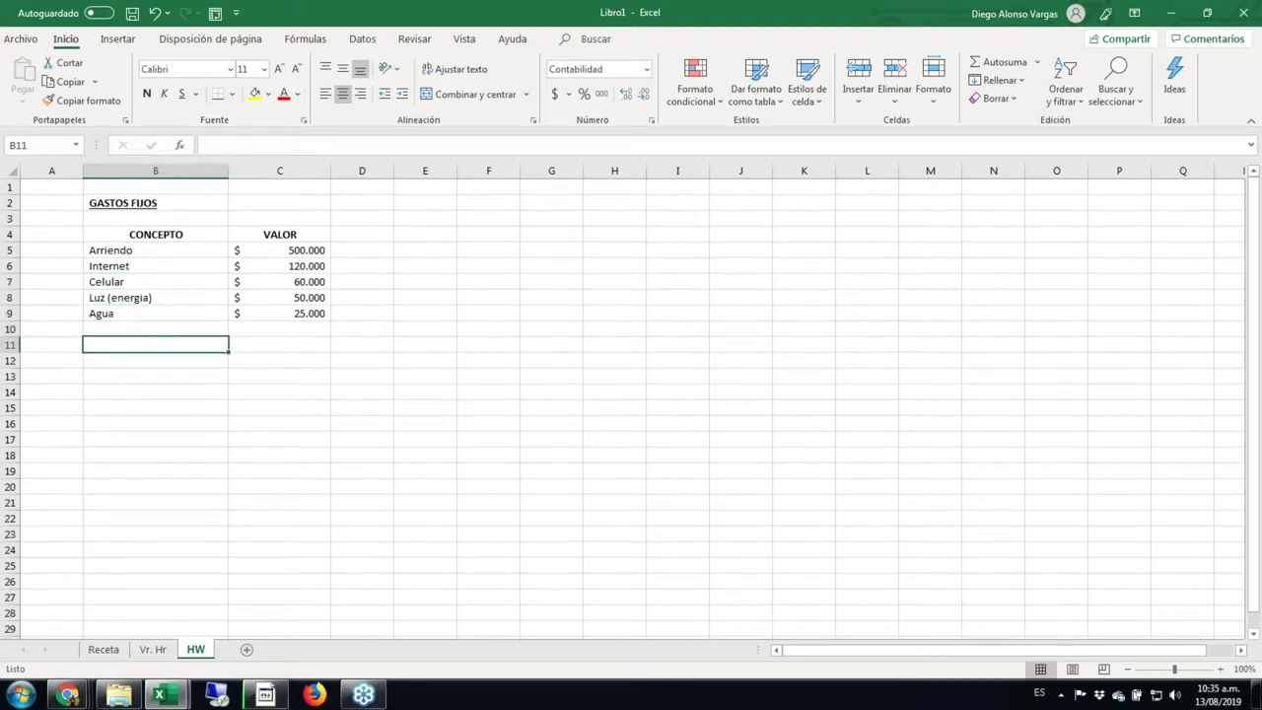
pyautogui.press('Right')
pyautogui.write('=suma')
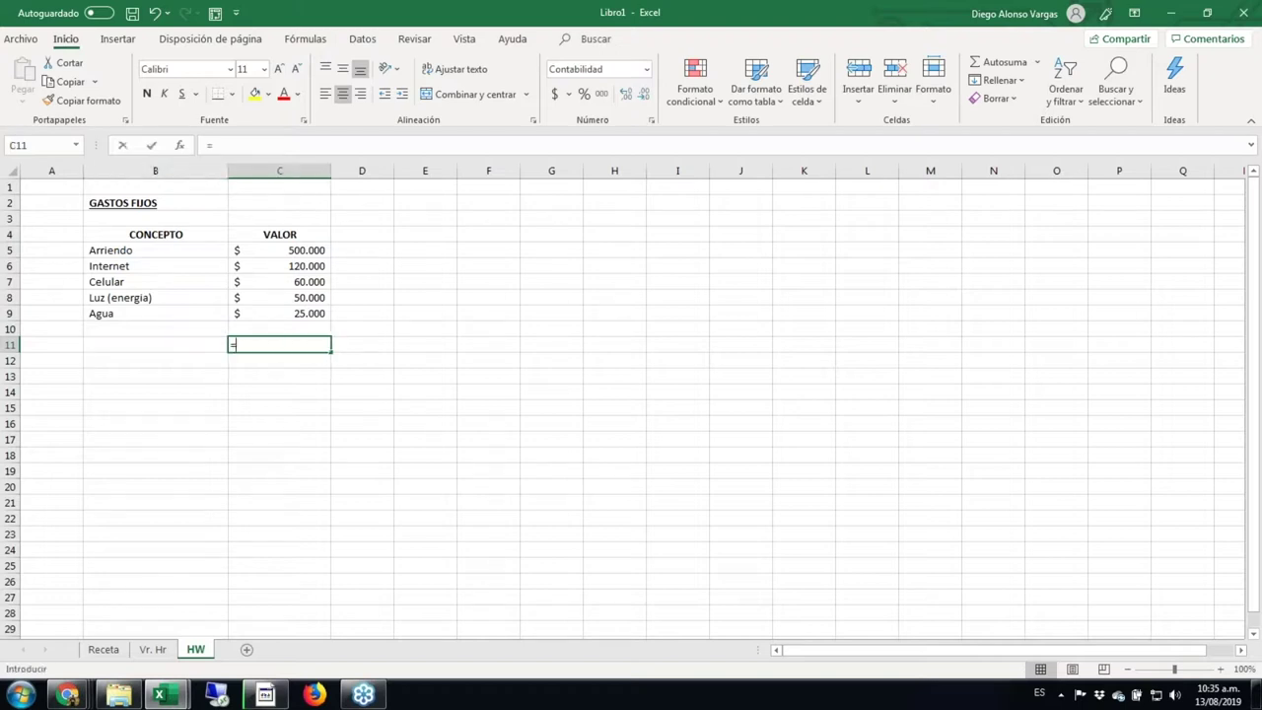
pyautogui.press('Tab')
pyautogui.press('Up')
pyautogui.press('Up')
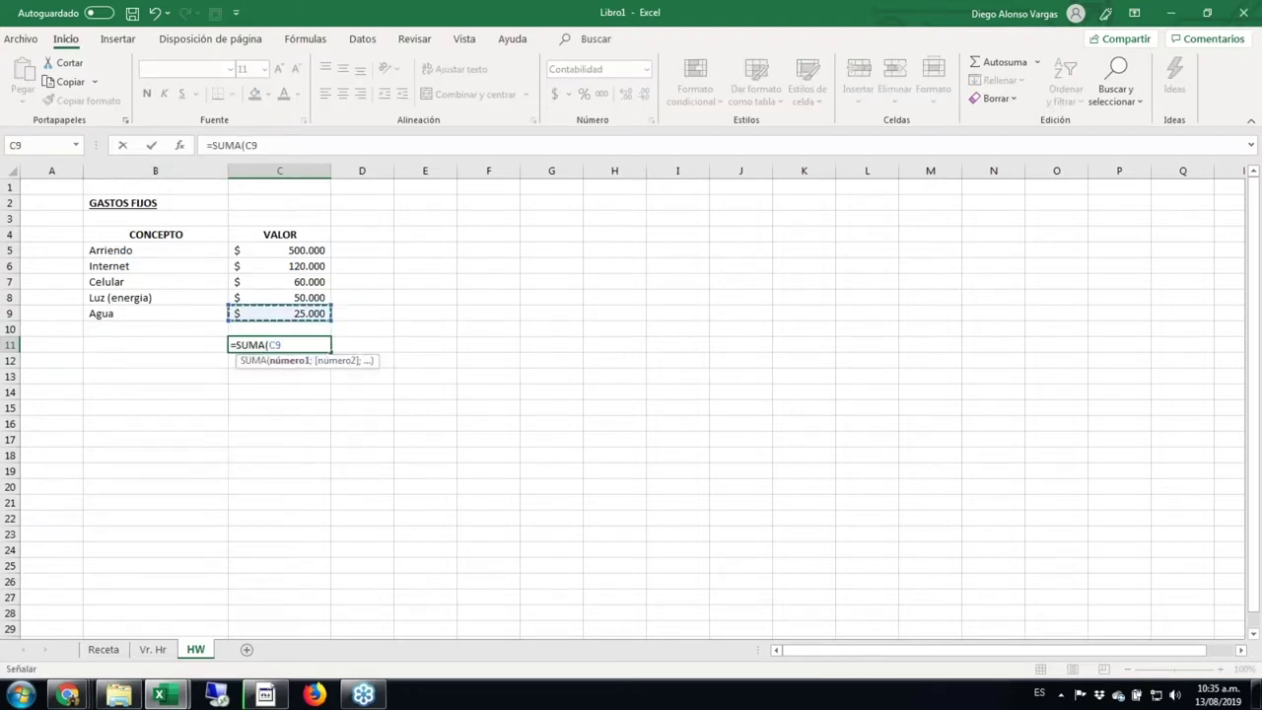
pyautogui.hotkey('shift', 'Up')
pyautogui.hotkey('shift', 'Up')
pyautogui.hotkey('shift', 'Up')
pyautogui.hotkey('shift', 'Up')
pyautogui.hotkey('ctrl', 'Return')
pyautogui.hotkey('ctrl', 'n')
# Step: Label the total in B11 as TOTAL GASTOS FIJOS in bold
pyautogui.click(154, 344)
pyautogui.write('t')
pyautogui.press('Escape')
pyautogui.write('TOTAL GASTOS FIJOS')
pyautogui.hotkey('ctrl', 'Return')
pyautogui.hotkey('ctrl', 'n')
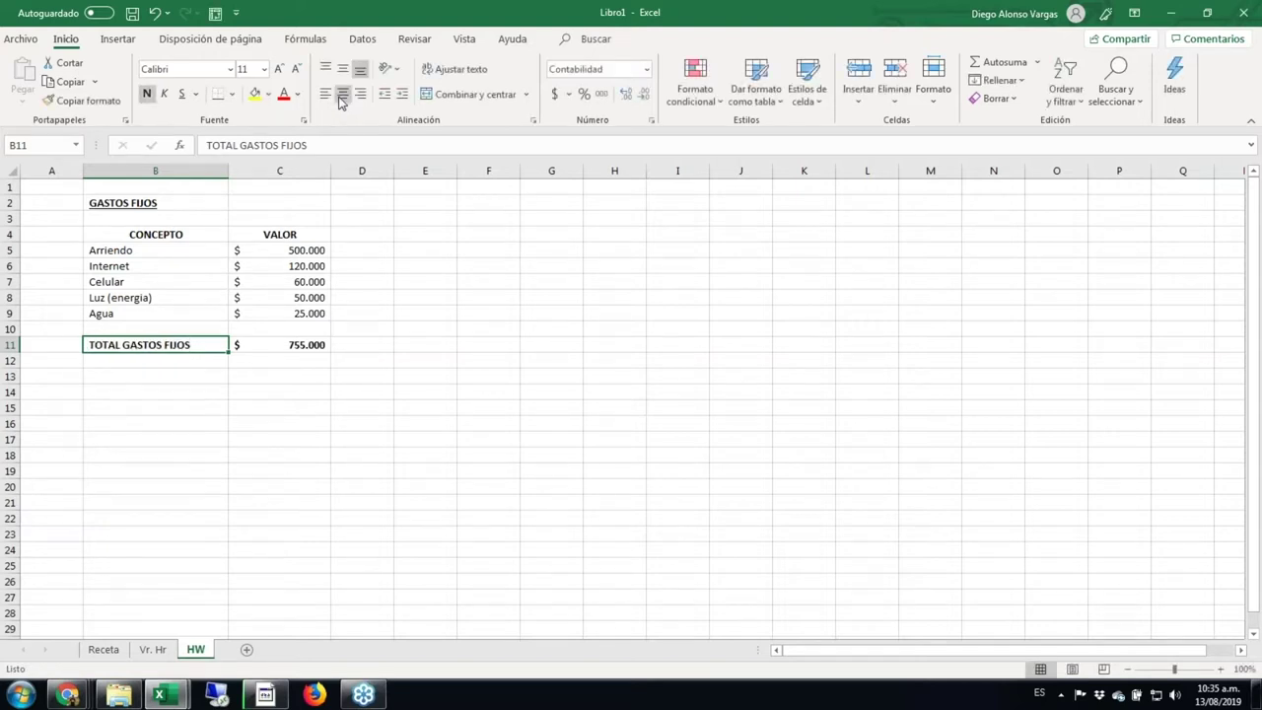
# Step: Narrow column D so it serves as a slim spacer beside the fixed expenses table
pyautogui.press('Right')
pyautogui.press('Right')
pyautogui.press('Right')
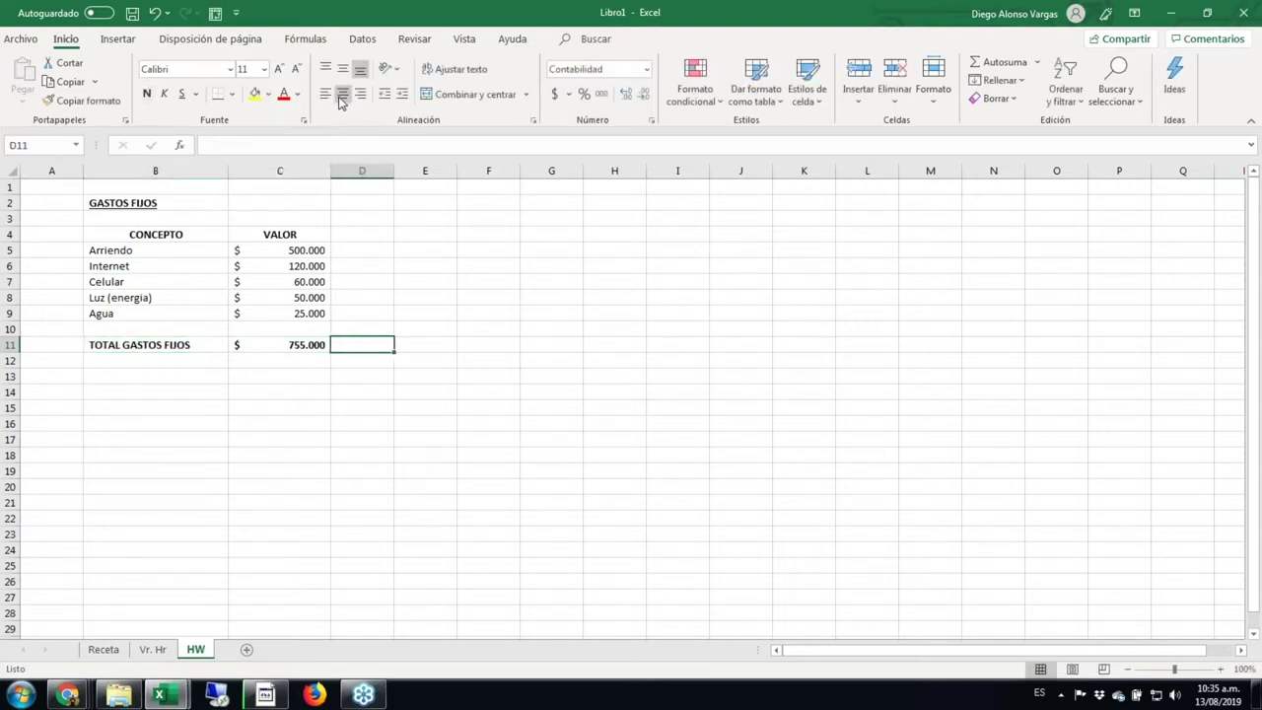
pyautogui.press('Up')
pyautogui.press('Up')
pyautogui.press('Up')
pyautogui.press('Up')
pyautogui.press('Up')
pyautogui.press('Up')
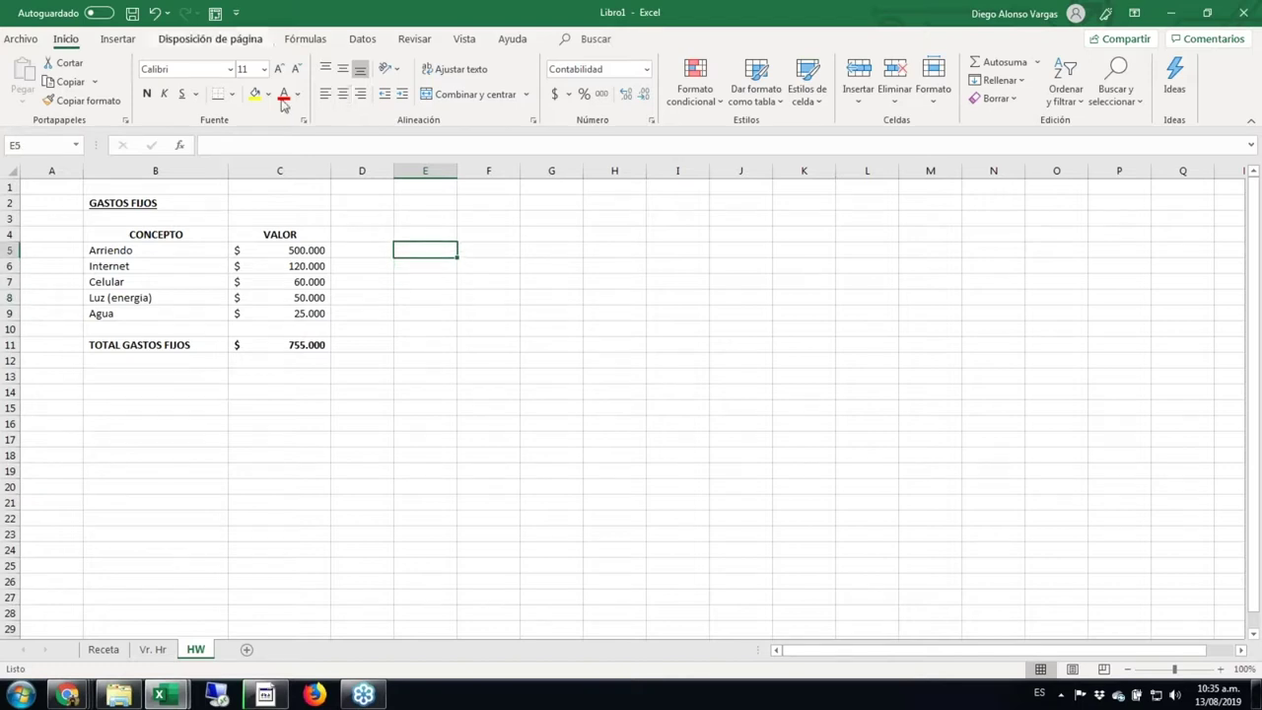
pyautogui.moveTo(394, 173); pyautogui.dragTo(365, 175)
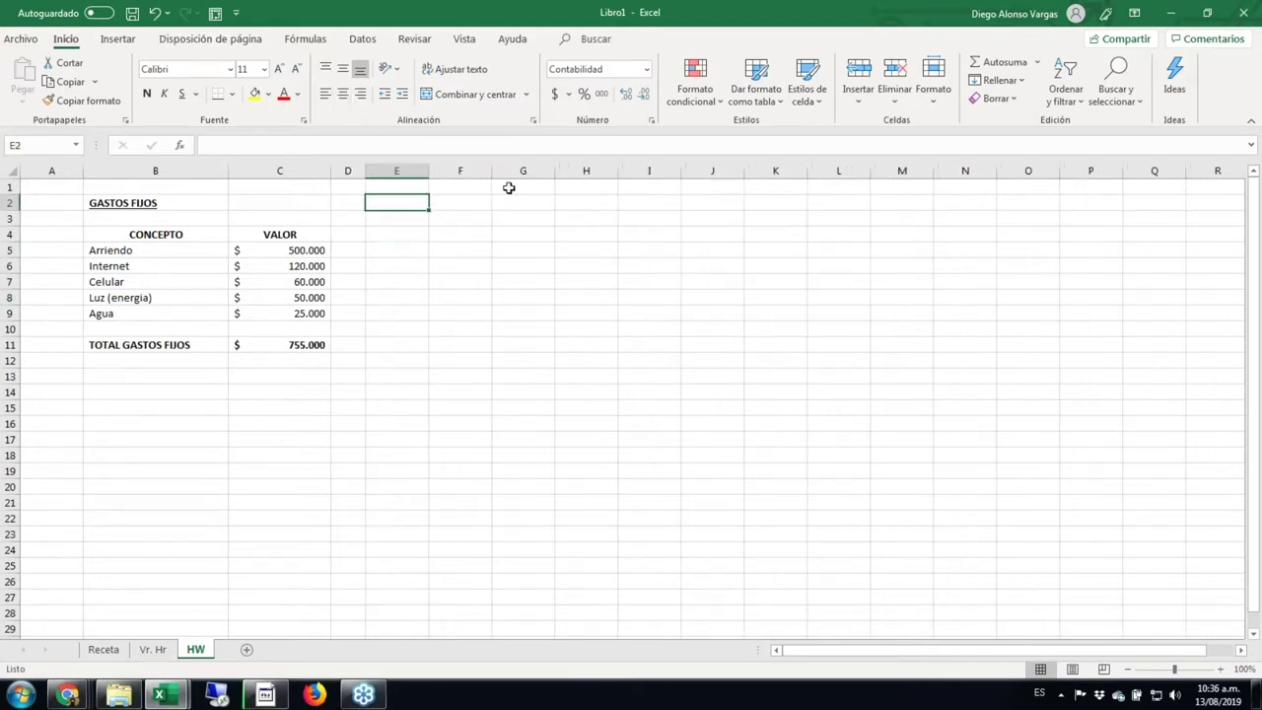
# Step: Copy columns B:C with the whole fixed expenses table into columns E:F
pyautogui.click(137, 170)
pyautogui.moveTo(167, 180); pyautogui.dragTo(256, 187)
pyautogui.hotkey('ctrl', 'c')
pyautogui.click(398, 170)
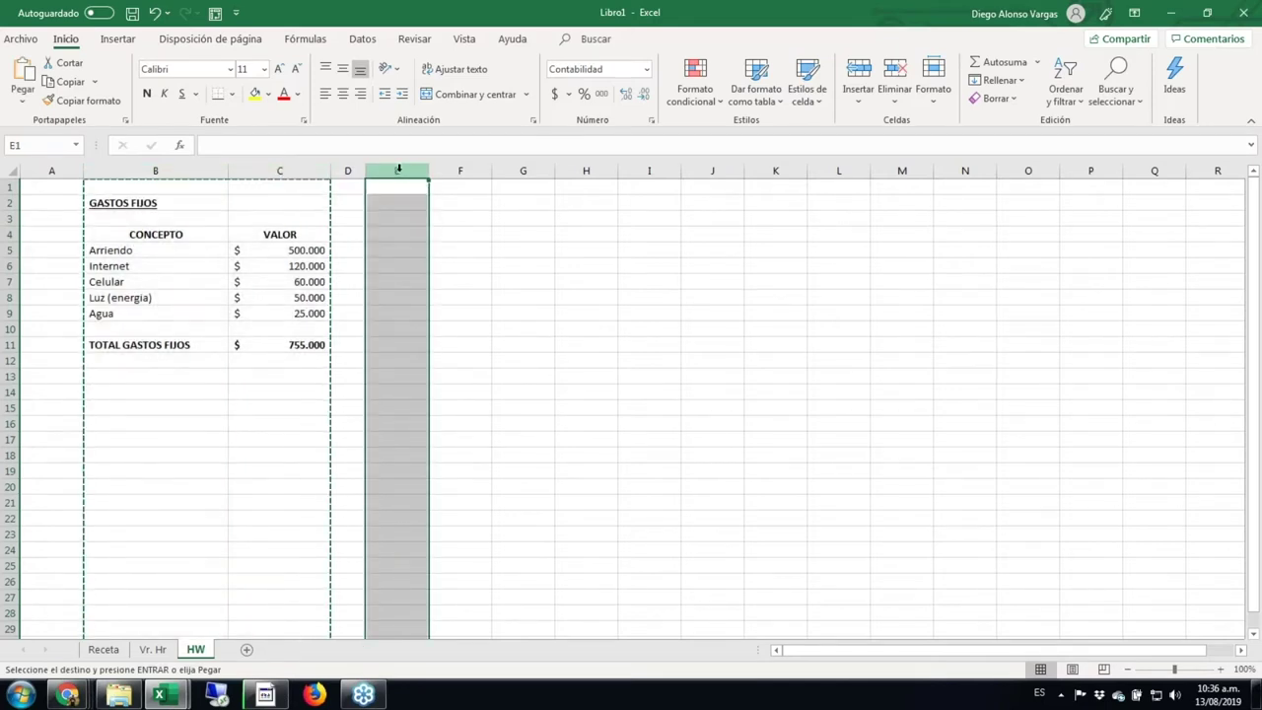
pyautogui.press('Return')
# Step: Retitle the copied table in E2 as COSTOS DE PRODUCCION
pyautogui.click(438, 202)
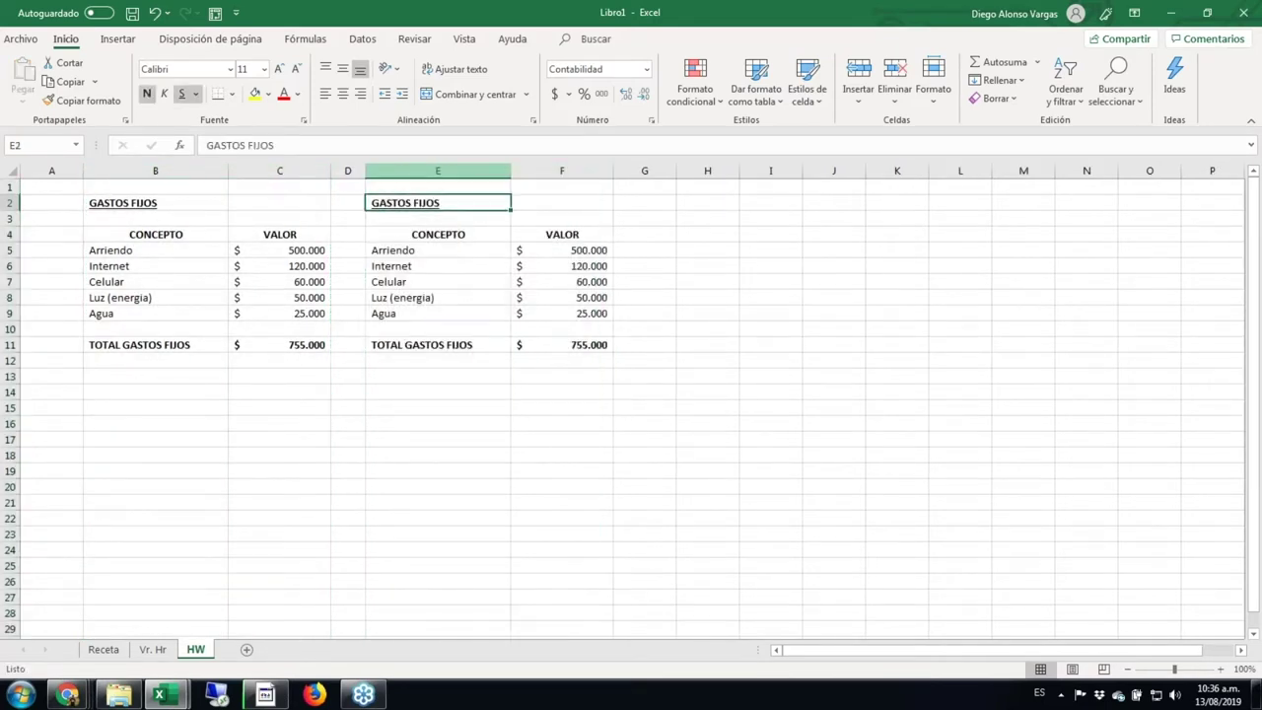
pyautogui.write('COSTOS')
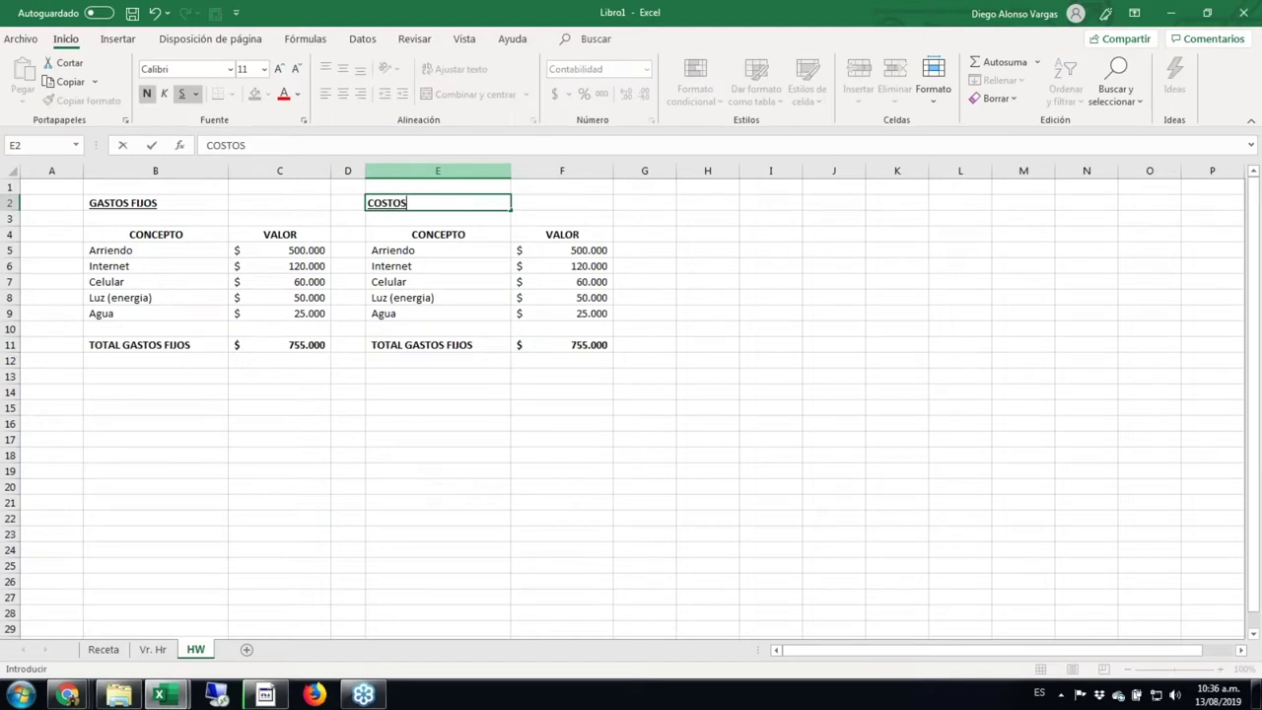
pyautogui.write(' DE PRODUCCION')
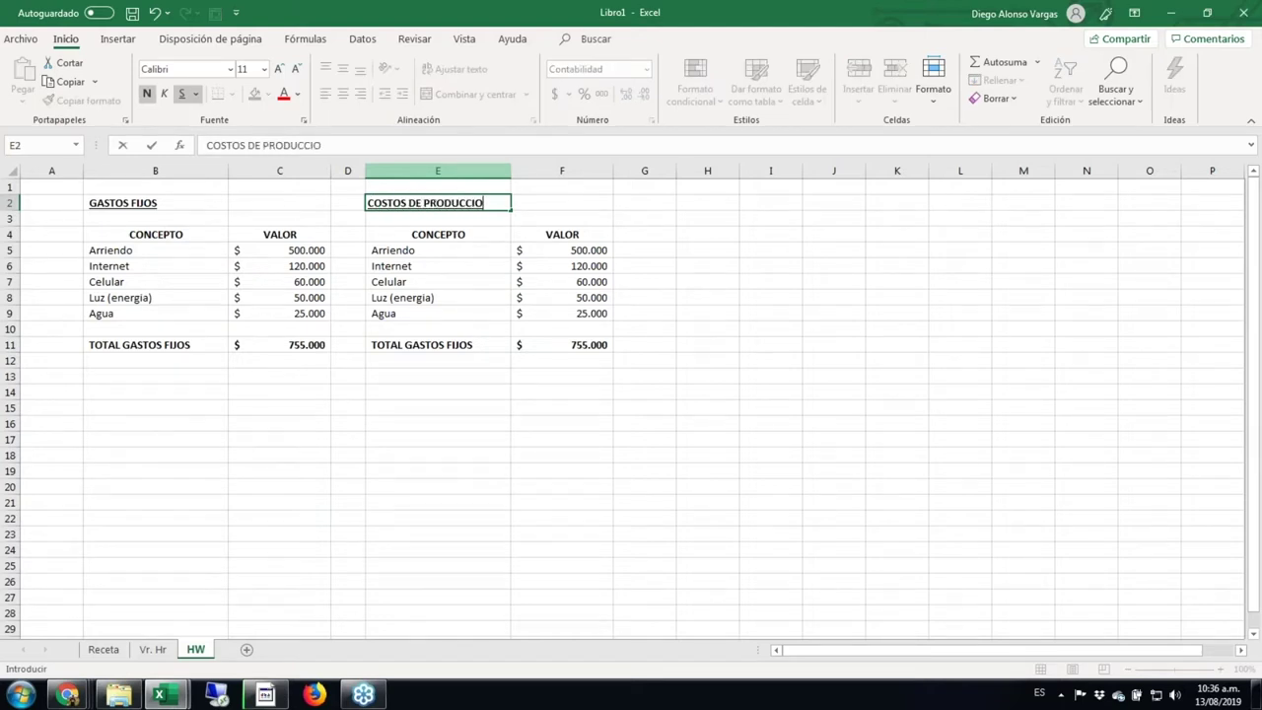
pyautogui.press('Return')
# Step: Clear the copied concepts and values in E5:F9
pyautogui.press('Return')
pyautogui.press('Return')
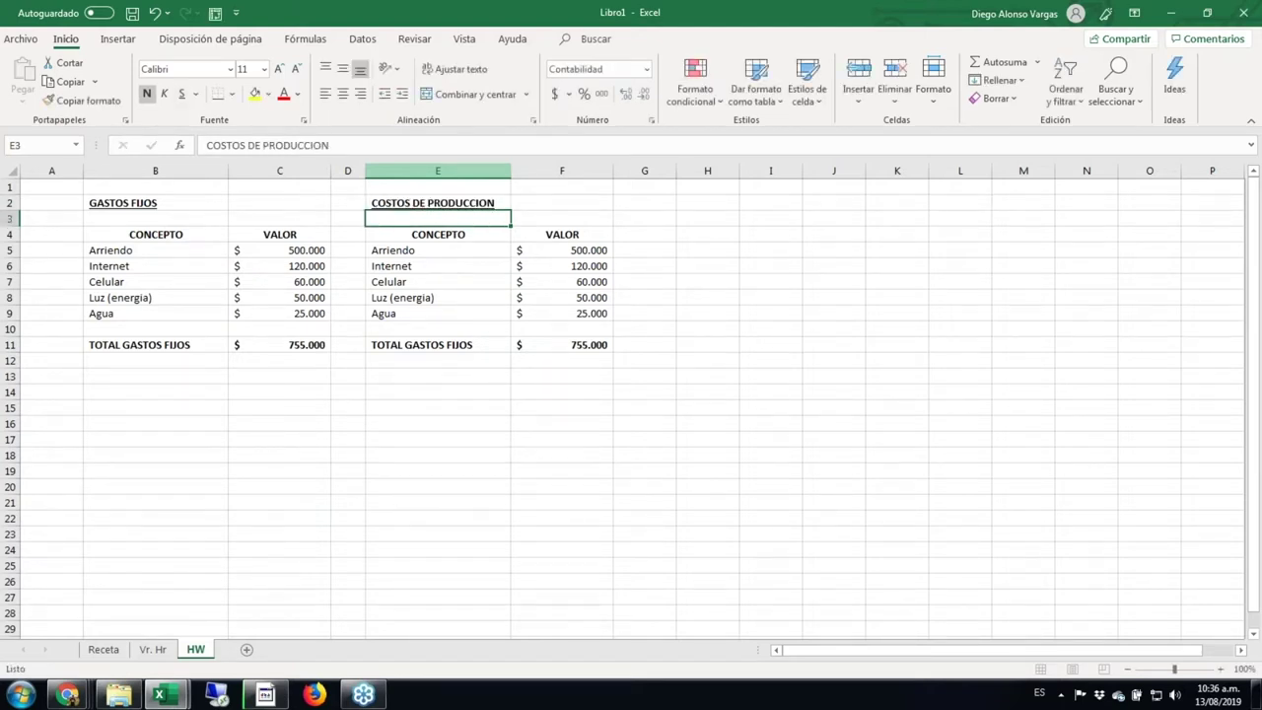
pyautogui.hotkey('shift', 'Down')
pyautogui.hotkey('shift', 'Down')
pyautogui.hotkey('shift', 'Down')
pyautogui.hotkey('shift', 'Down')
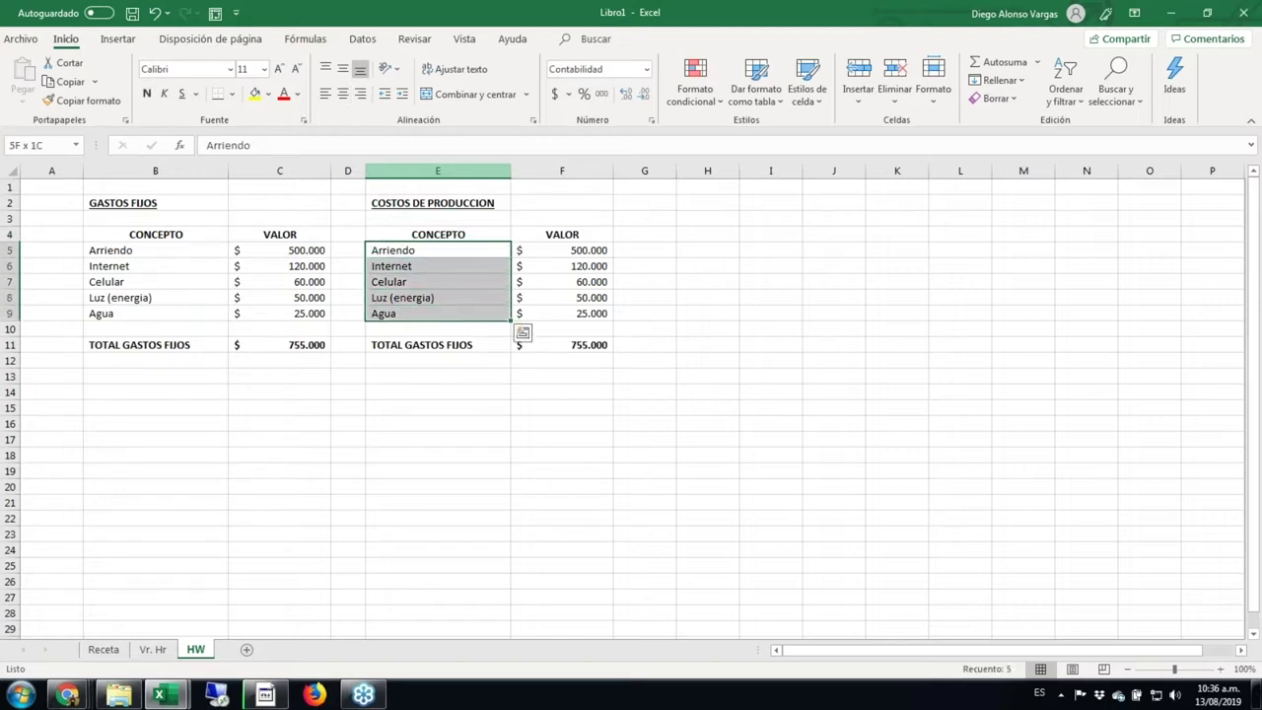
pyautogui.hotkey('shift', 'Right')
pyautogui.press('Delete')
# Step: Enter the concept Productos (receta) in E5
pyautogui.click(438, 249)
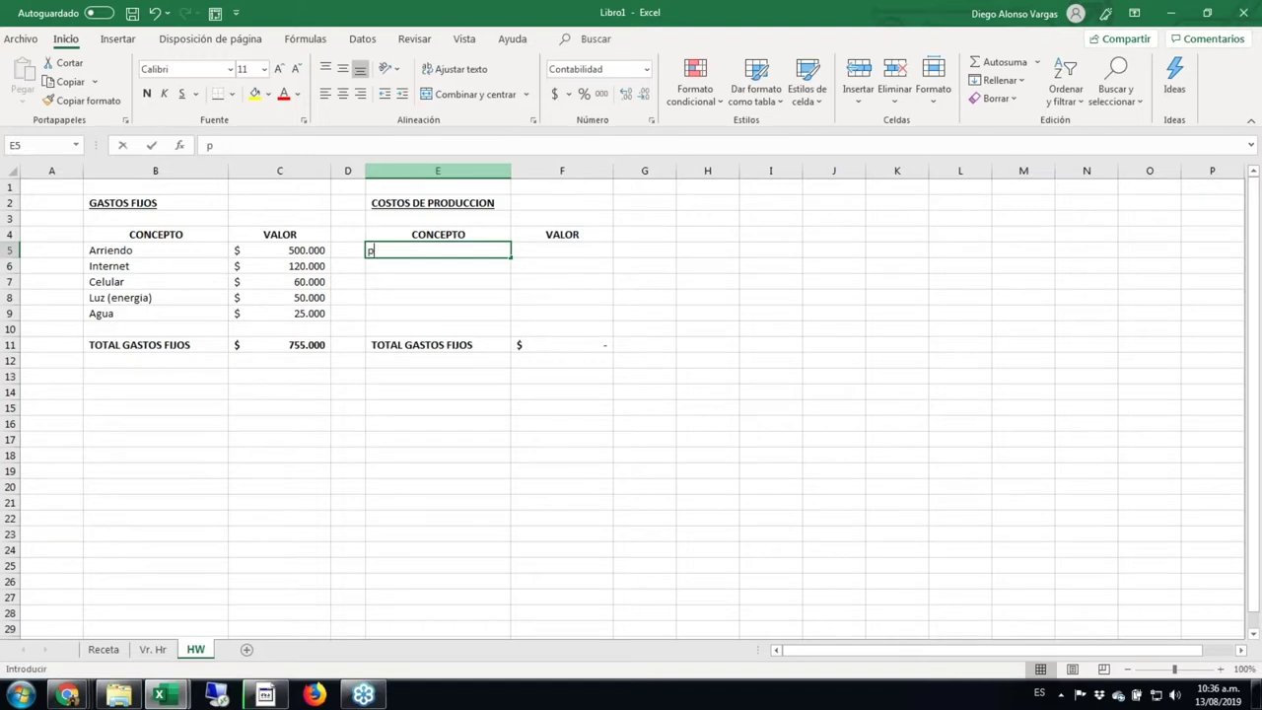
pyautogui.write('produ')
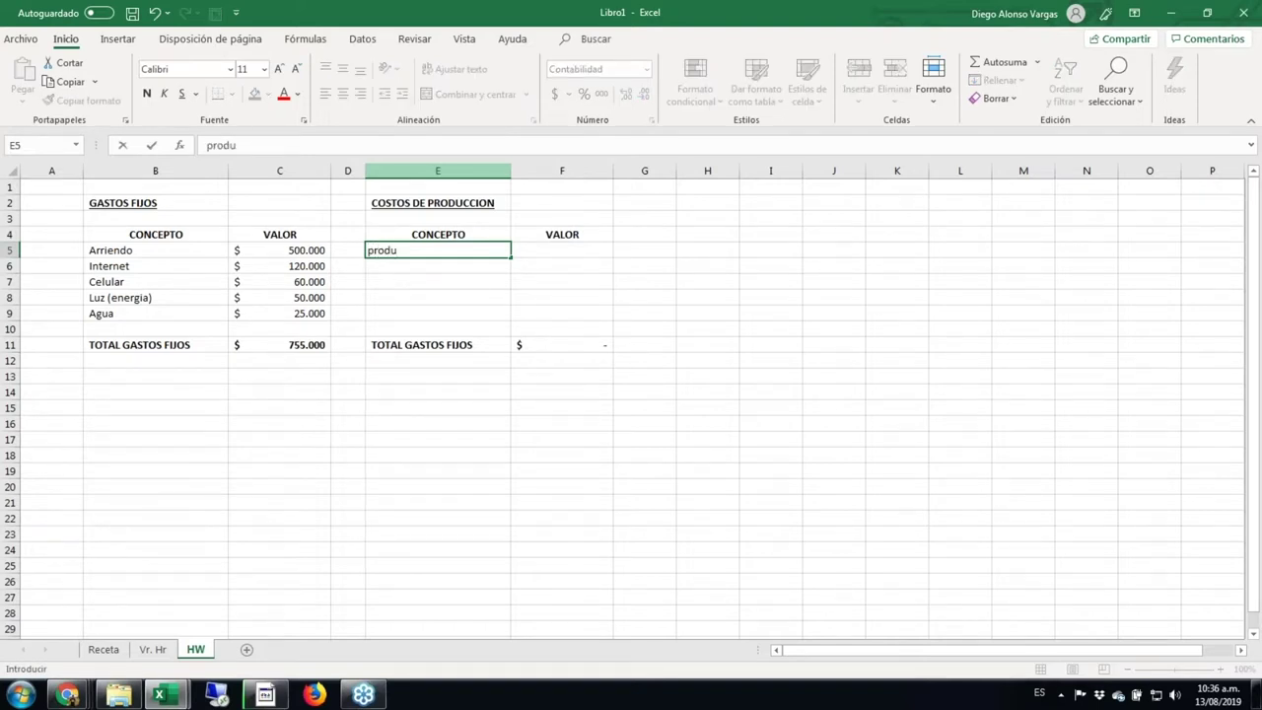
pyautogui.press('Escape')
pyautogui.write('Prod')
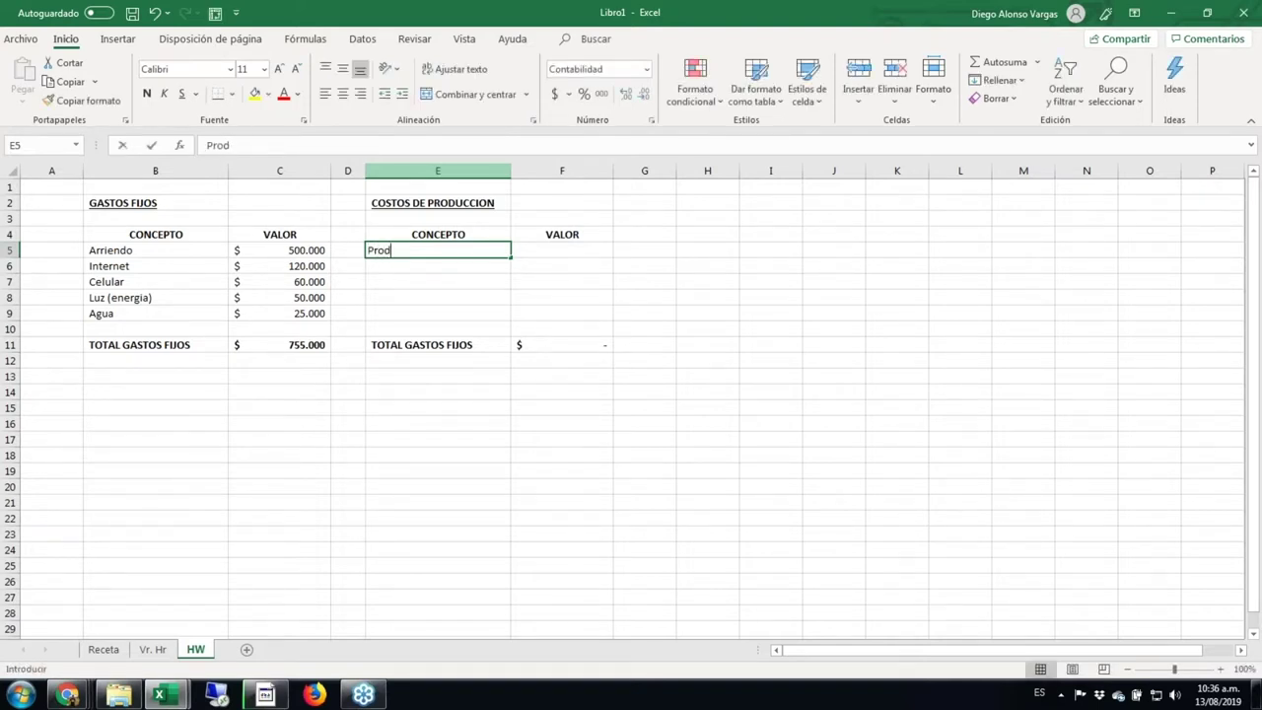
pyautogui.write('uctos')
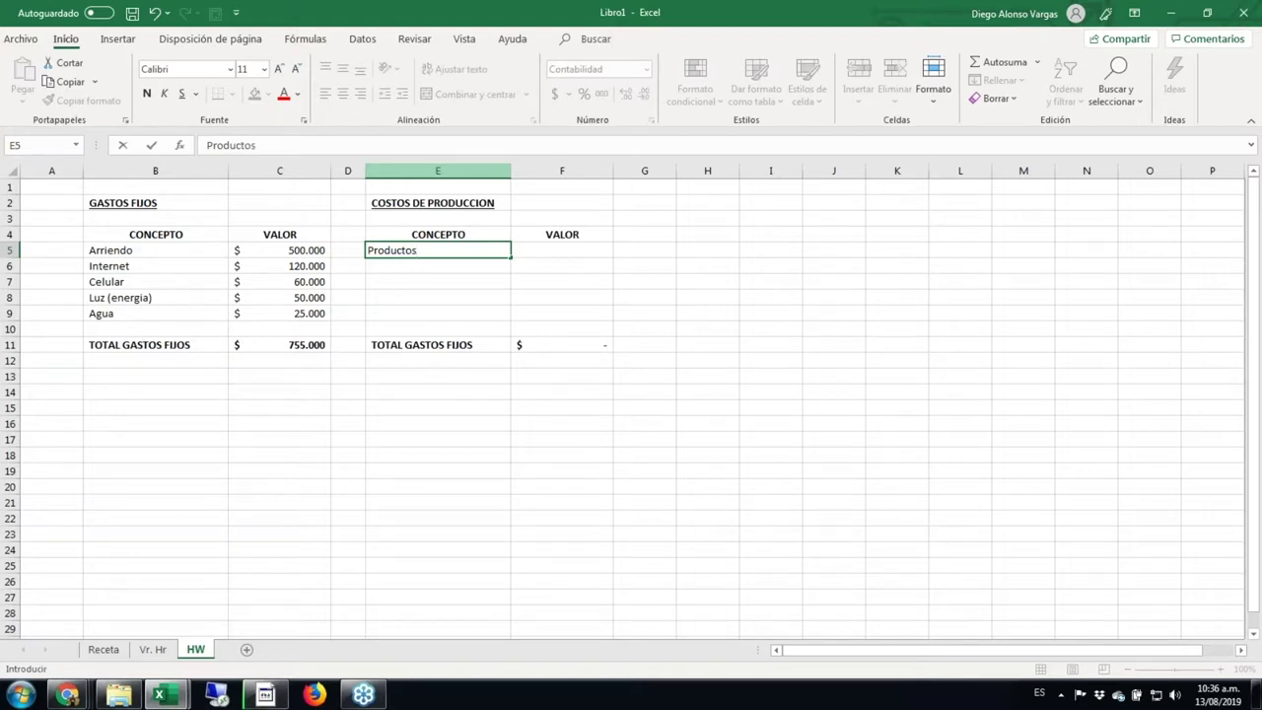
pyautogui.write(' (receta')
pyautogui.press('Tab')
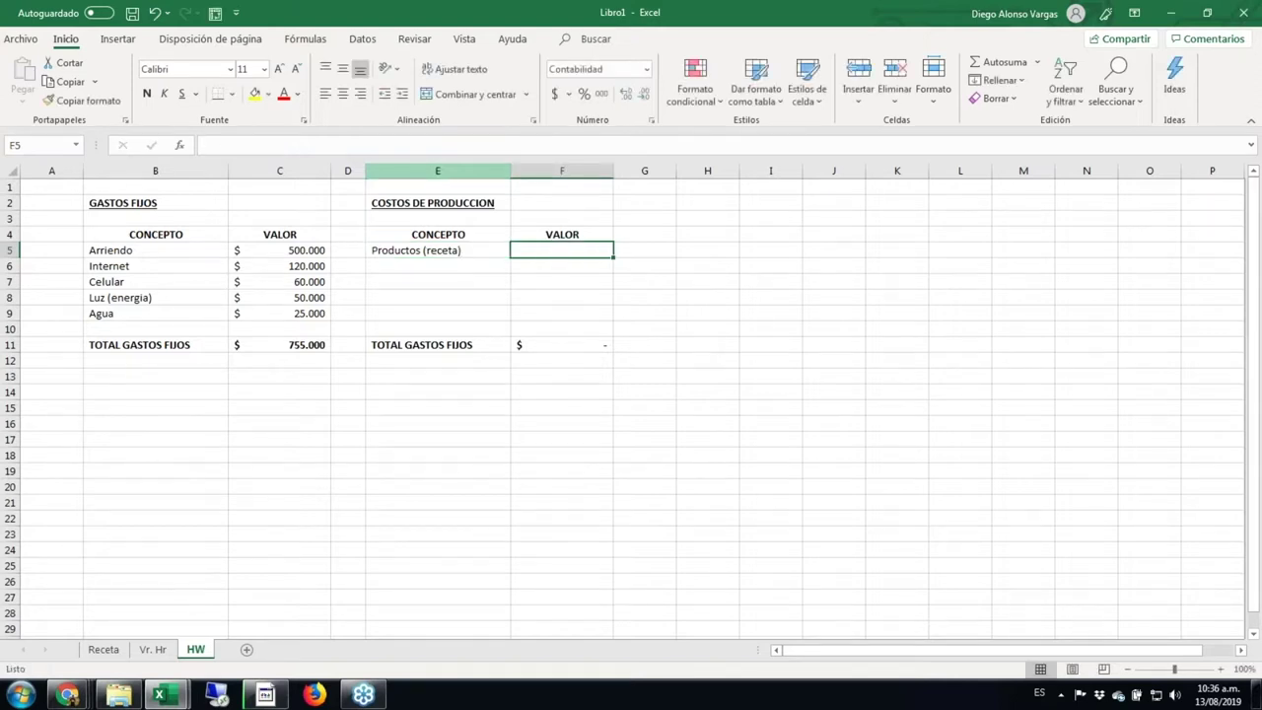
# Step: Link F5 to the total unit cost in cell F11 of the Receta sheet
pyautogui.write('+')
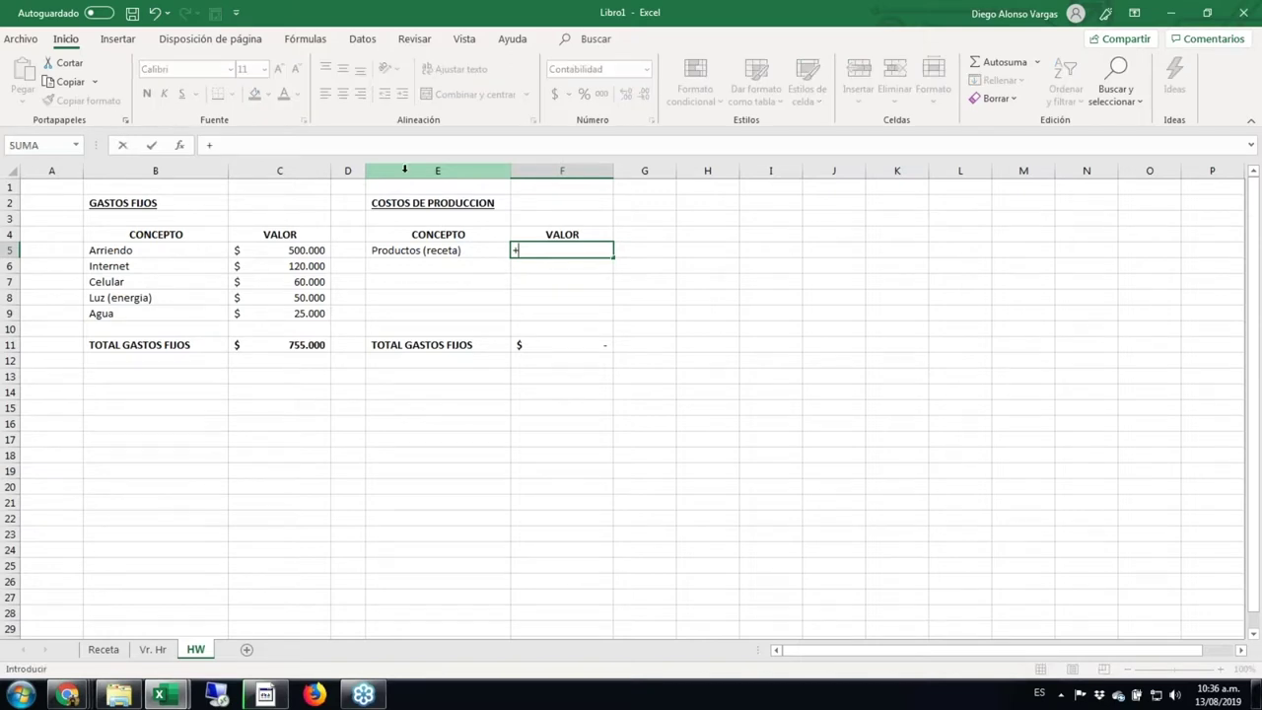
pyautogui.press('Escape')
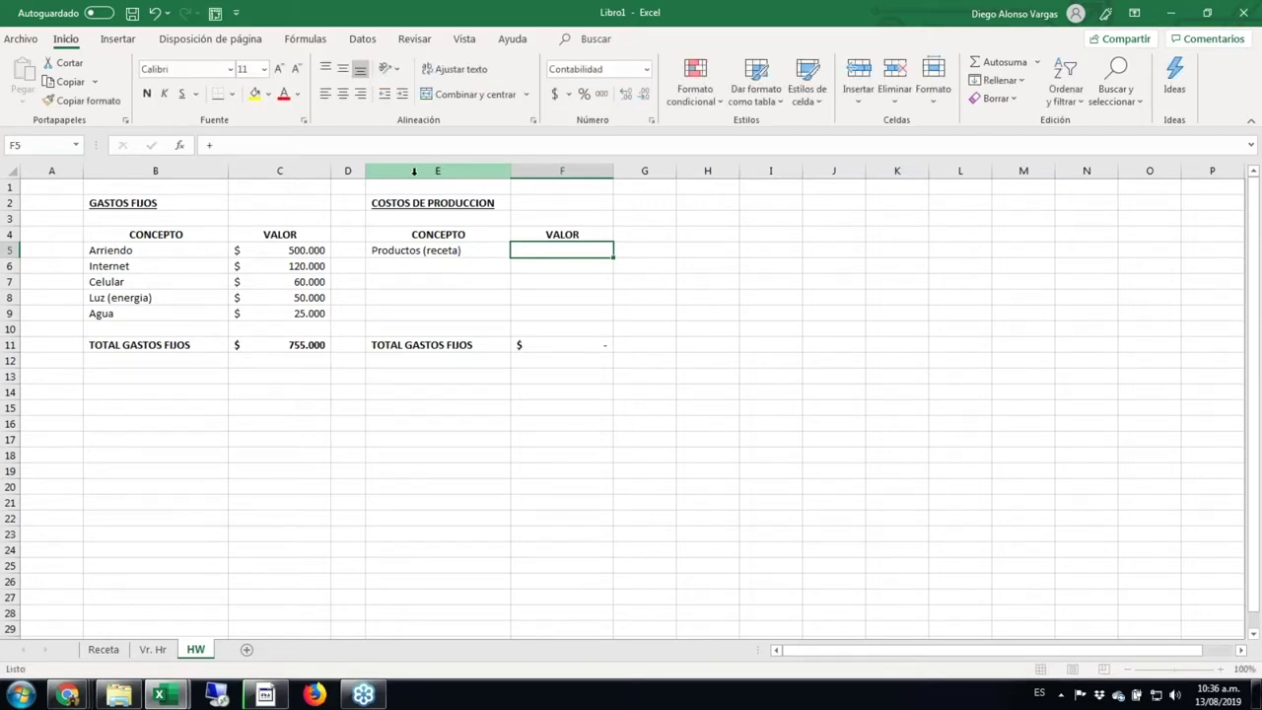
pyautogui.write('=')
pyautogui.click(107, 651)
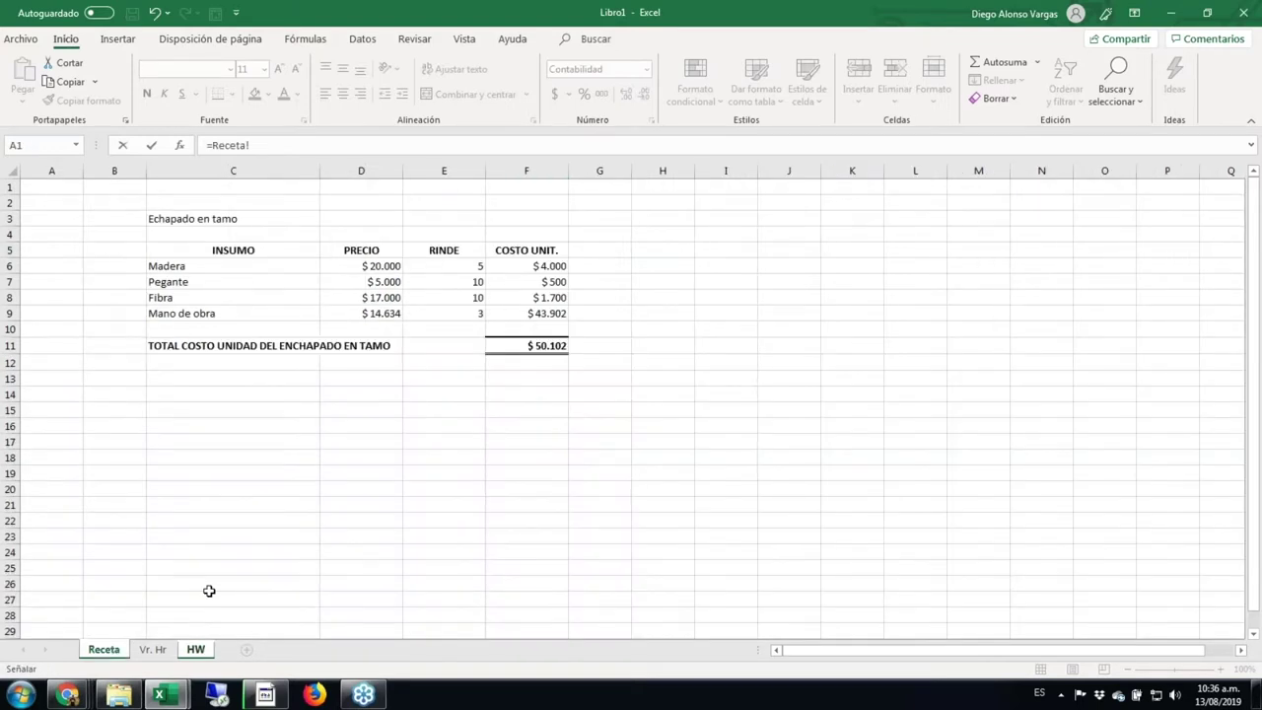
pyautogui.click(548, 347)
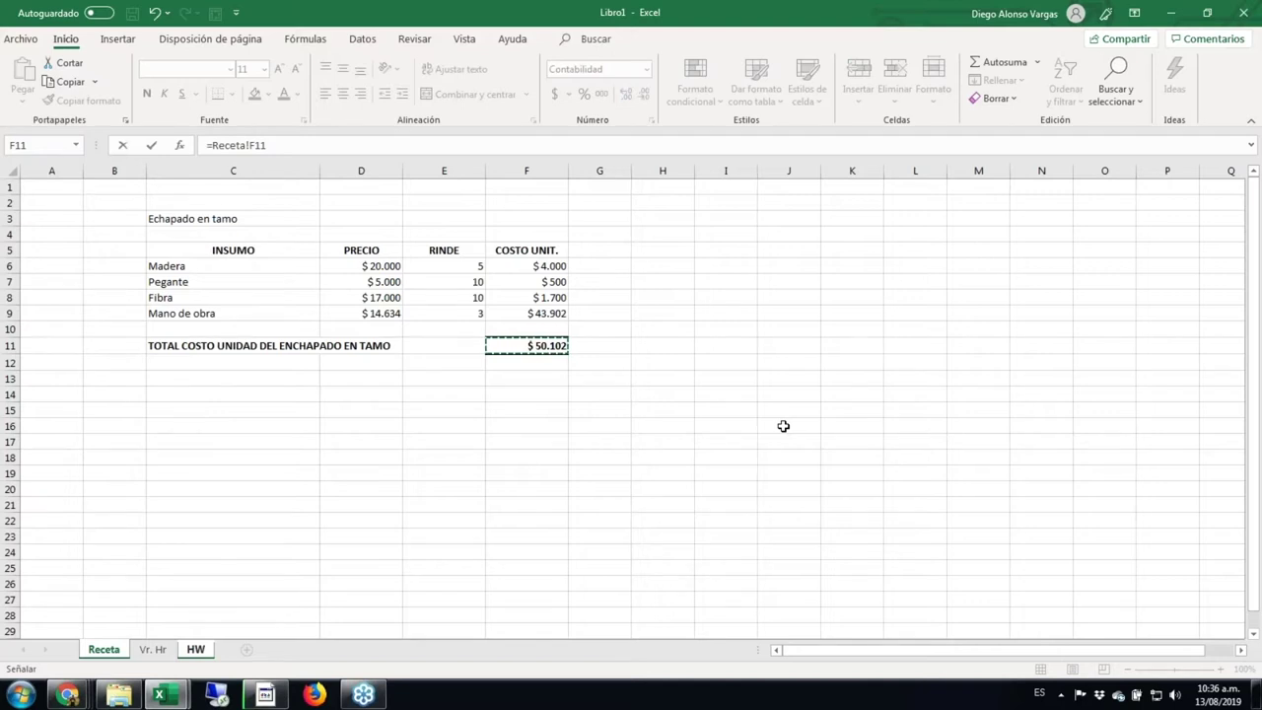
pyautogui.press('Return')
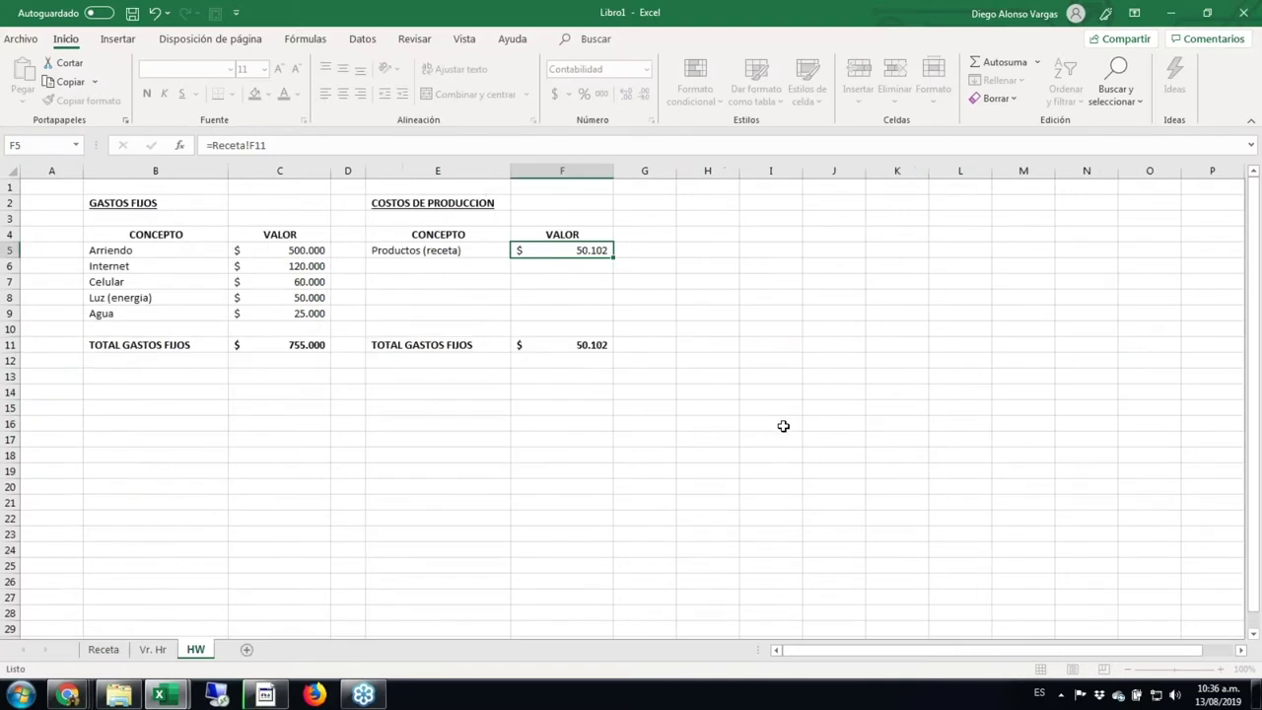
# Step: Add the concept Empaque / Envio in E6 with a value of 6000 in F6
pyautogui.press('Down')
pyautogui.press('Left')
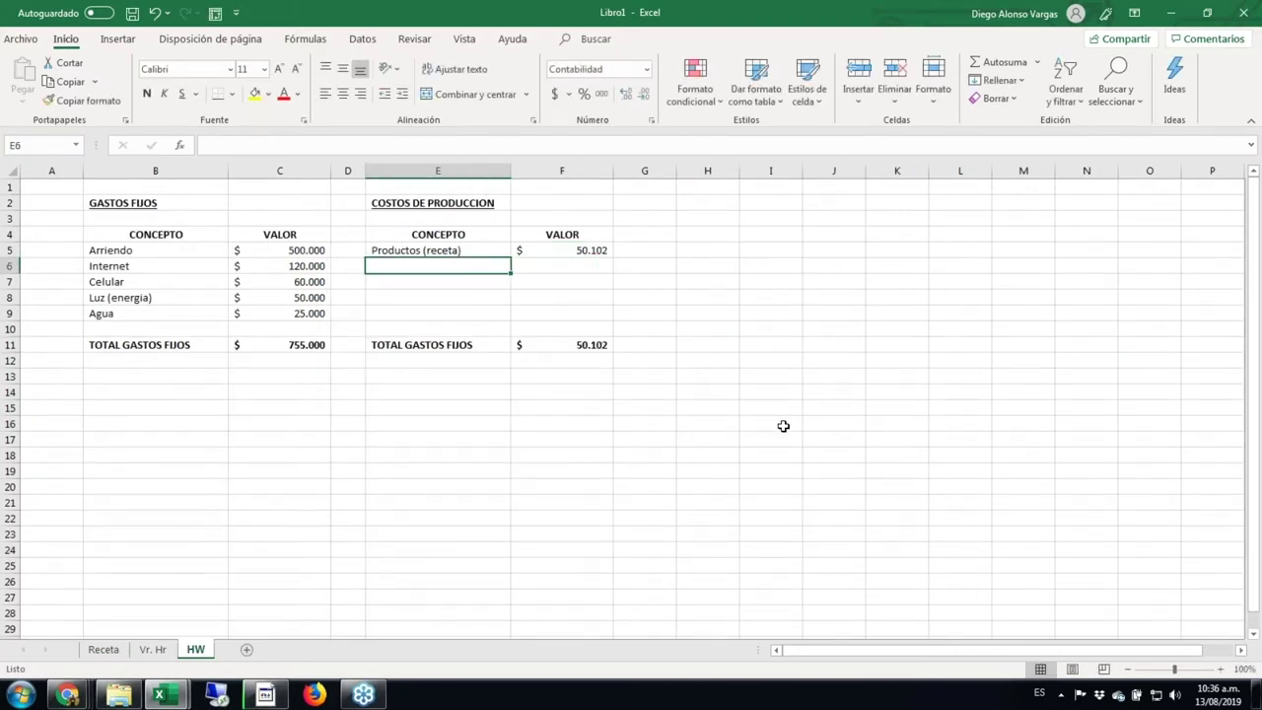
pyautogui.press('F2')
pyautogui.press('Escape')
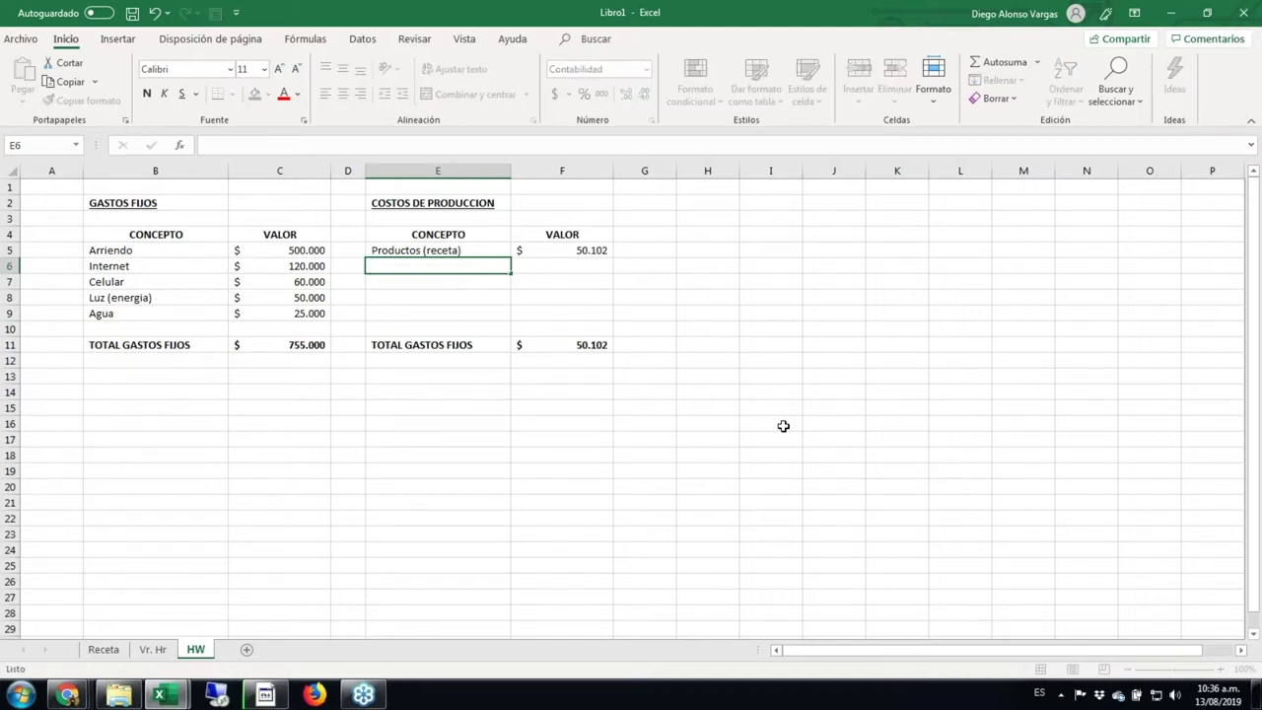
pyautogui.write('Empaque')
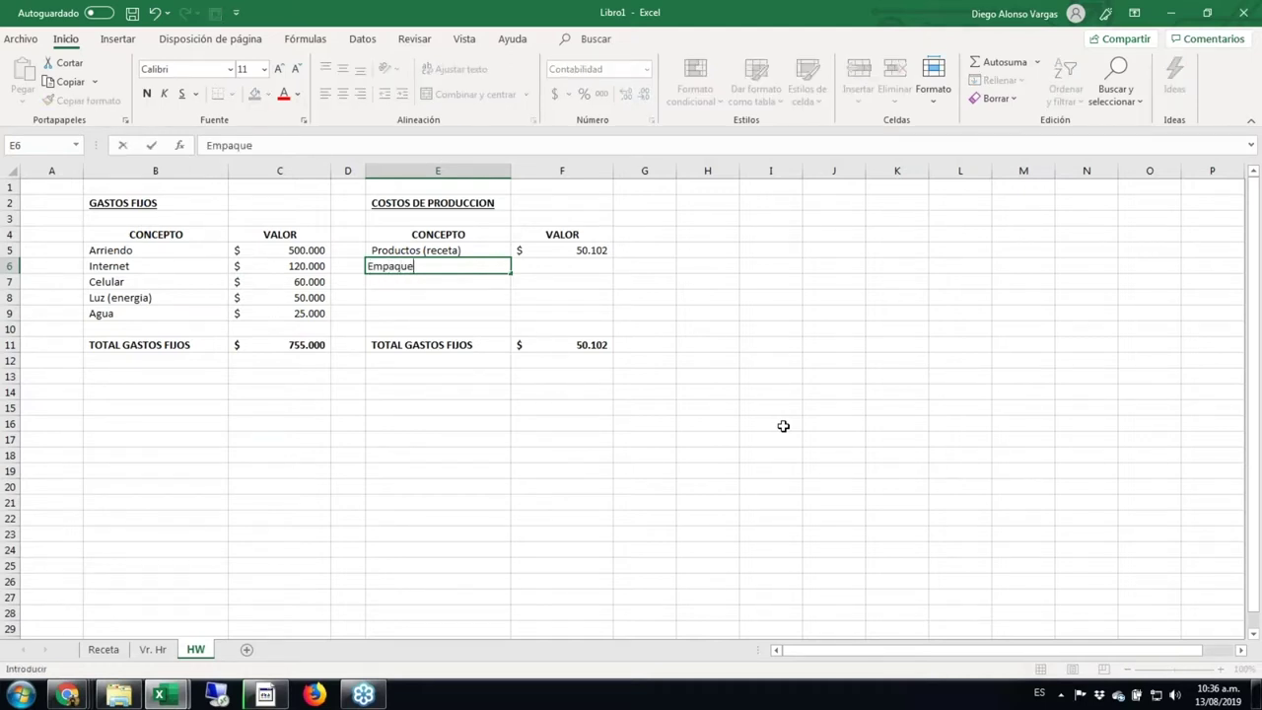
pyautogui.write('/ Envio')
pyautogui.press('Tab')
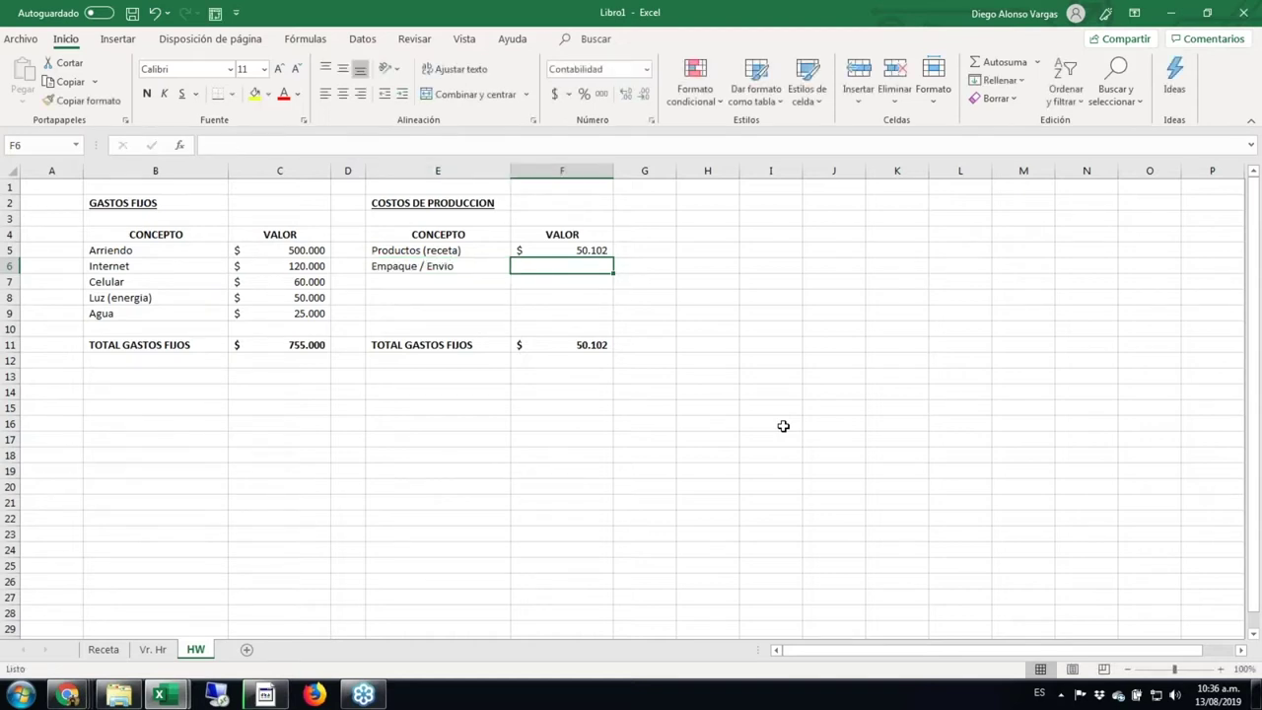
pyautogui.write('6000')
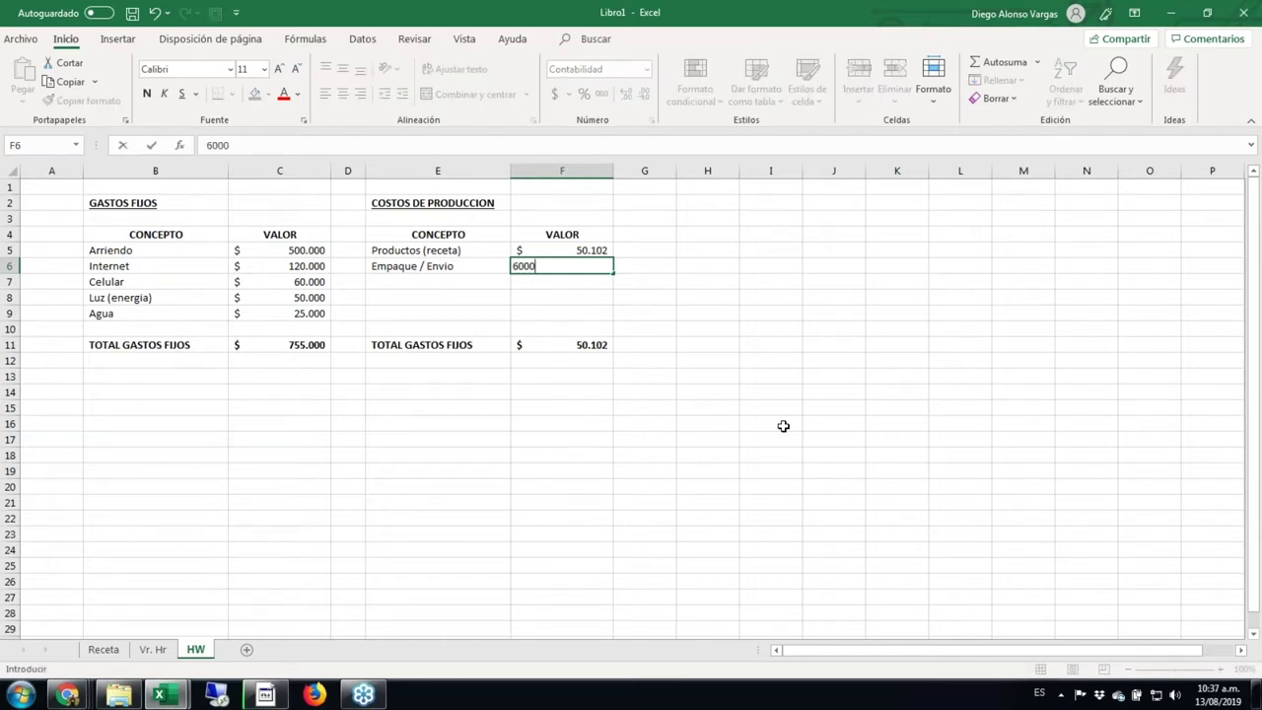
pyautogui.press('Return')
# Step: Replace the copied total label in E11 with TOTAL COSTOS PRODUCCION
pyautogui.press('Return')
pyautogui.press('Down')
pyautogui.press('Down')
pyautogui.press('Down')
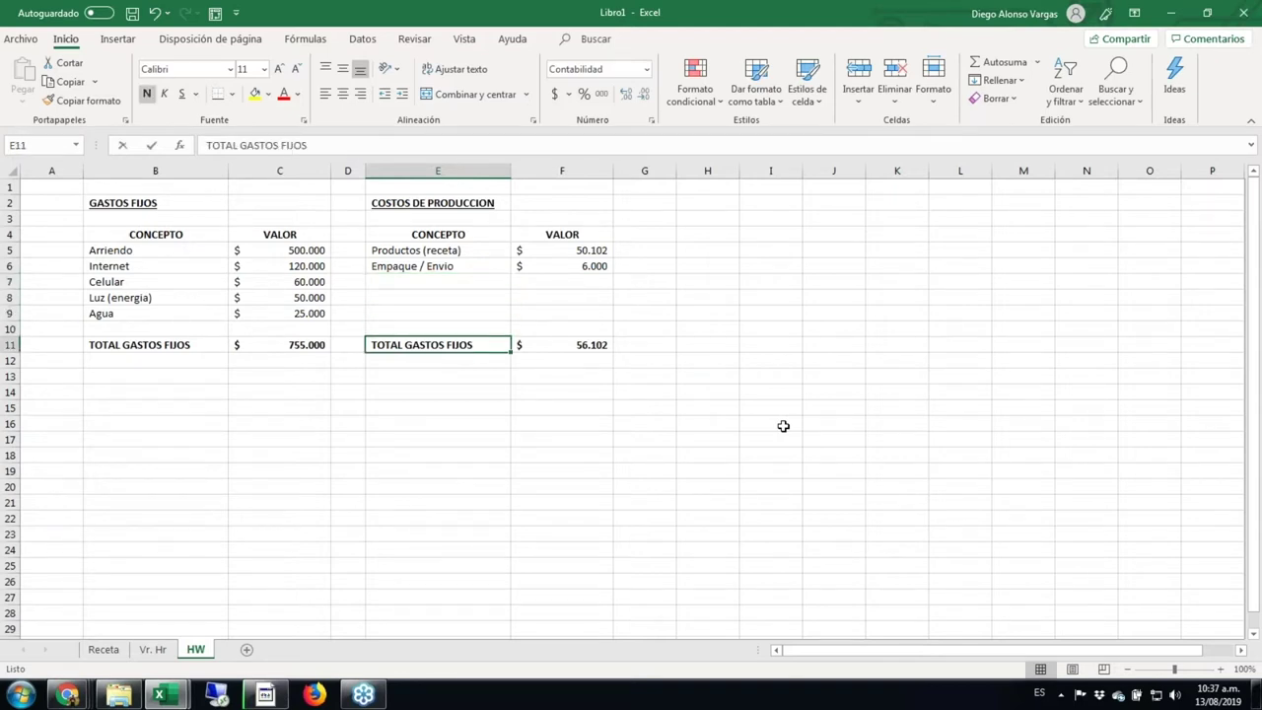
pyautogui.write('tota')
pyautogui.press('Escape')
pyautogui.press('Delete')
pyautogui.write('TOTAL COST')
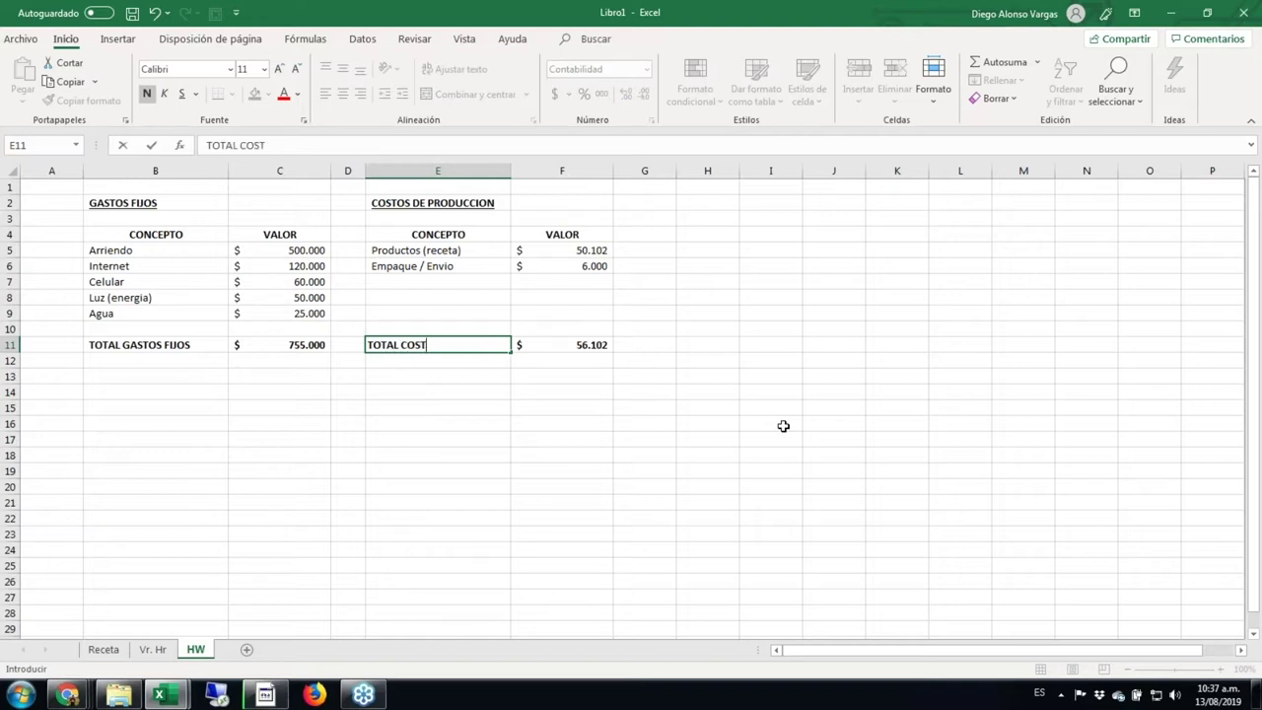
pyautogui.write('OS PRODUCCIO')
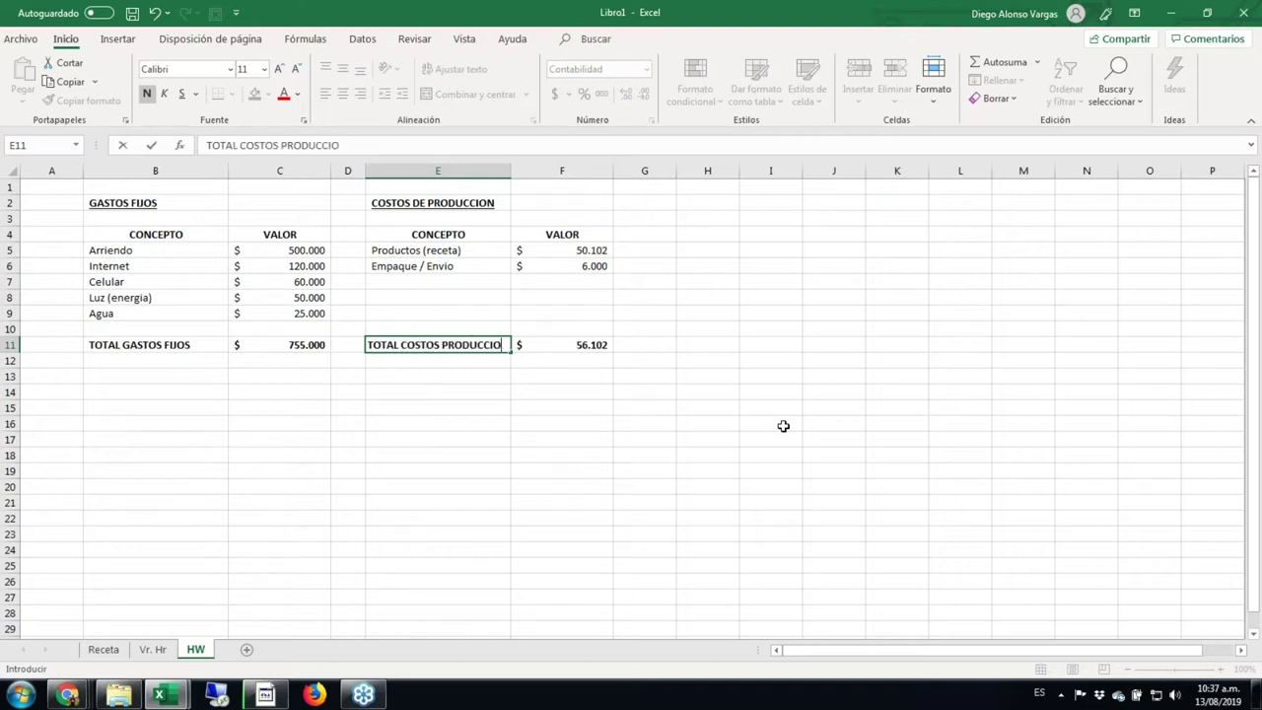
pyautogui.write('N')
pyautogui.press('Return')
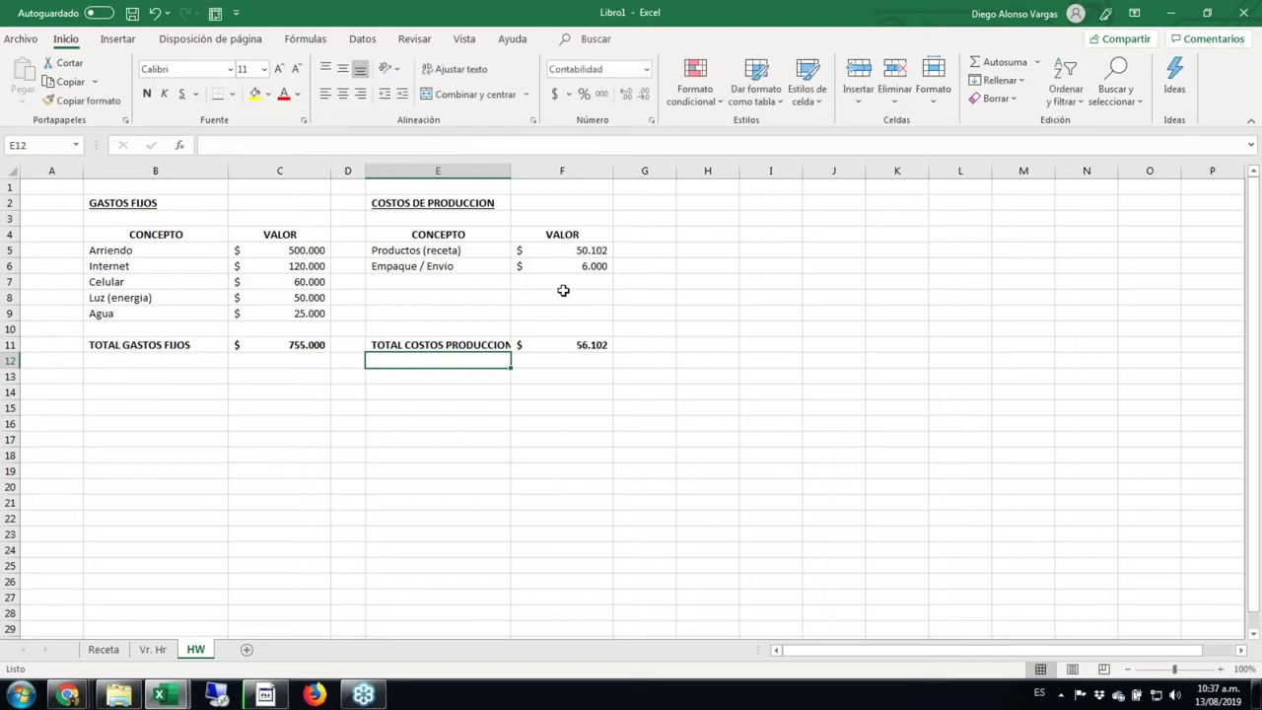
# Step: Widen column E and extend the total label in E11 to TOTAL COSTOS PRODUCCION X Unidad
pyautogui.moveTo(511, 174); pyautogui.dragTo(567, 180)
pyautogui.press('Up')
pyautogui.press('F2')
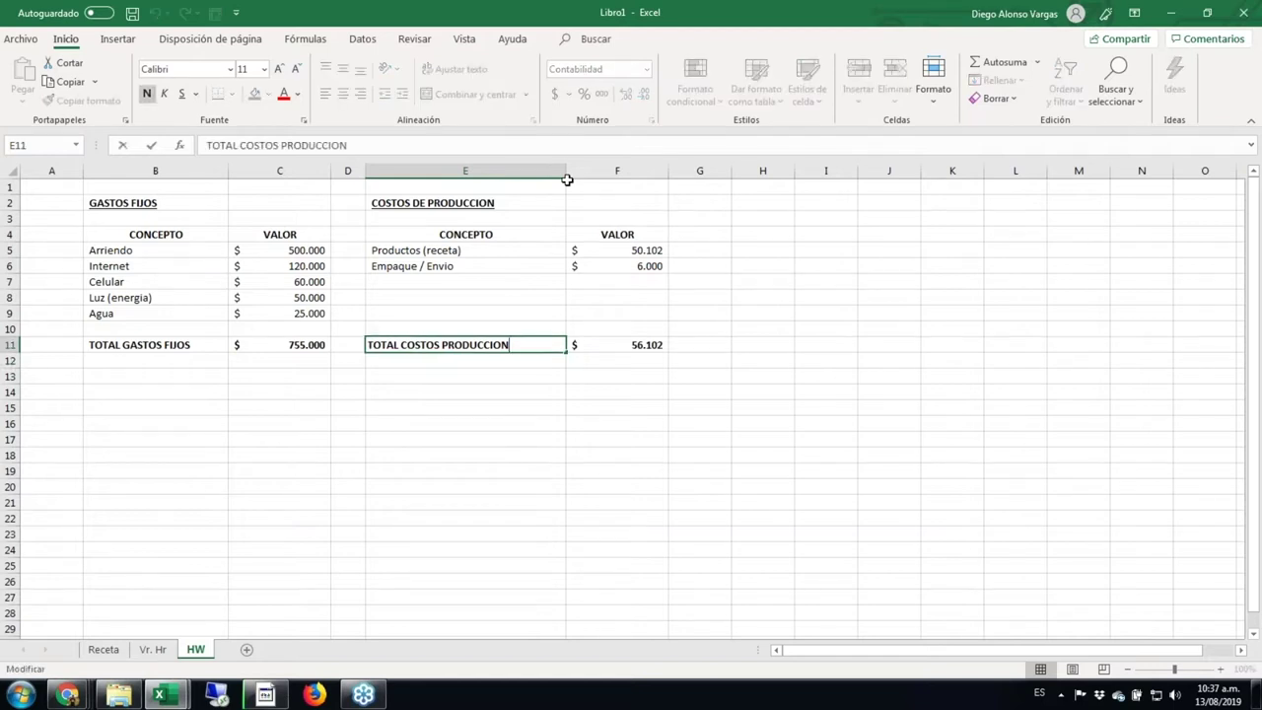
pyautogui.write('X uNI')
pyautogui.press('BackSpace')
pyautogui.press('BackSpace')
pyautogui.press('BackSpace')
pyautogui.write('Unidad')
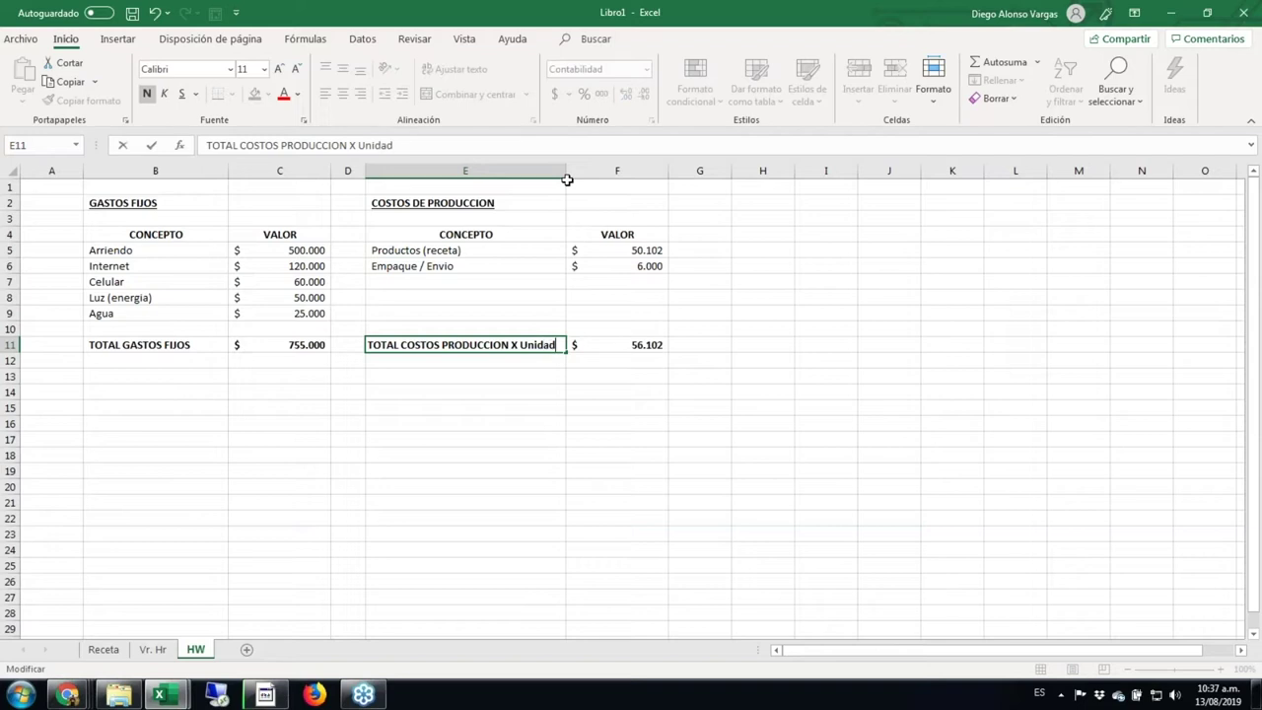
pyautogui.press('Return')
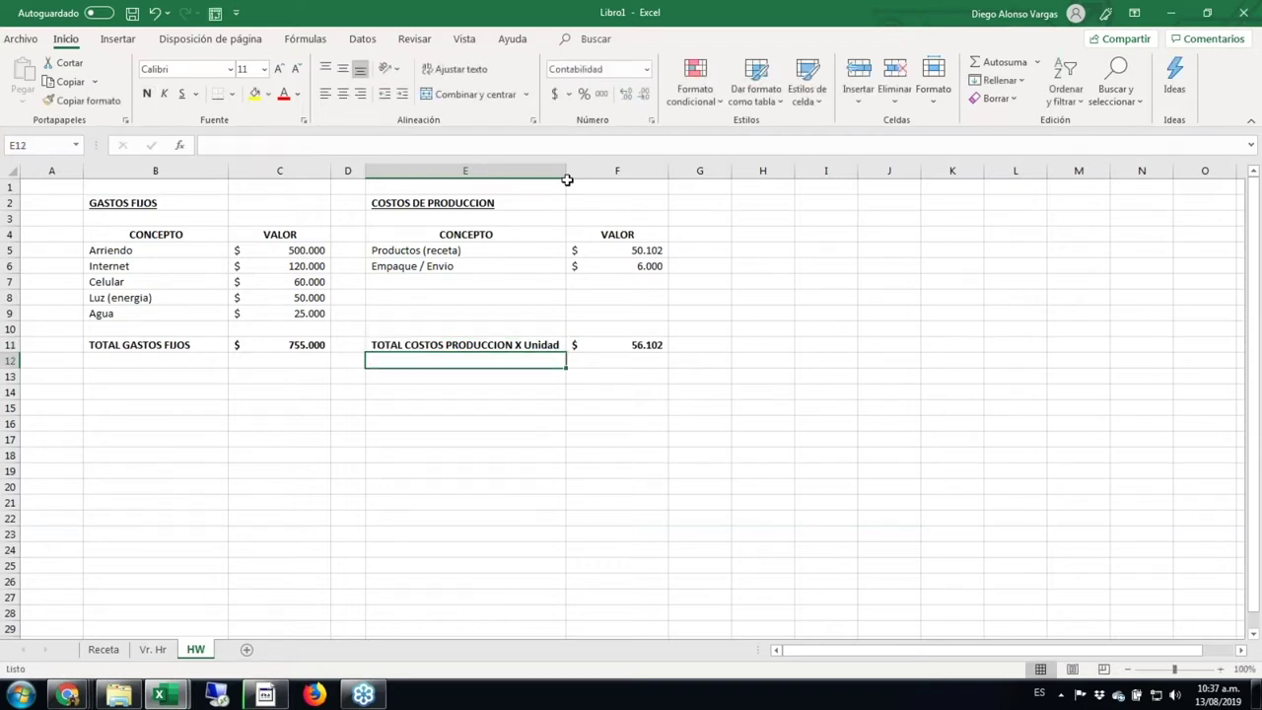
# Step: Add the bold heading OTROS COSTOS VARIABLES in B14
pyautogui.press('Down')
pyautogui.press('Down')
pyautogui.press('Left')
pyautogui.press('Left')
pyautogui.press('Left')
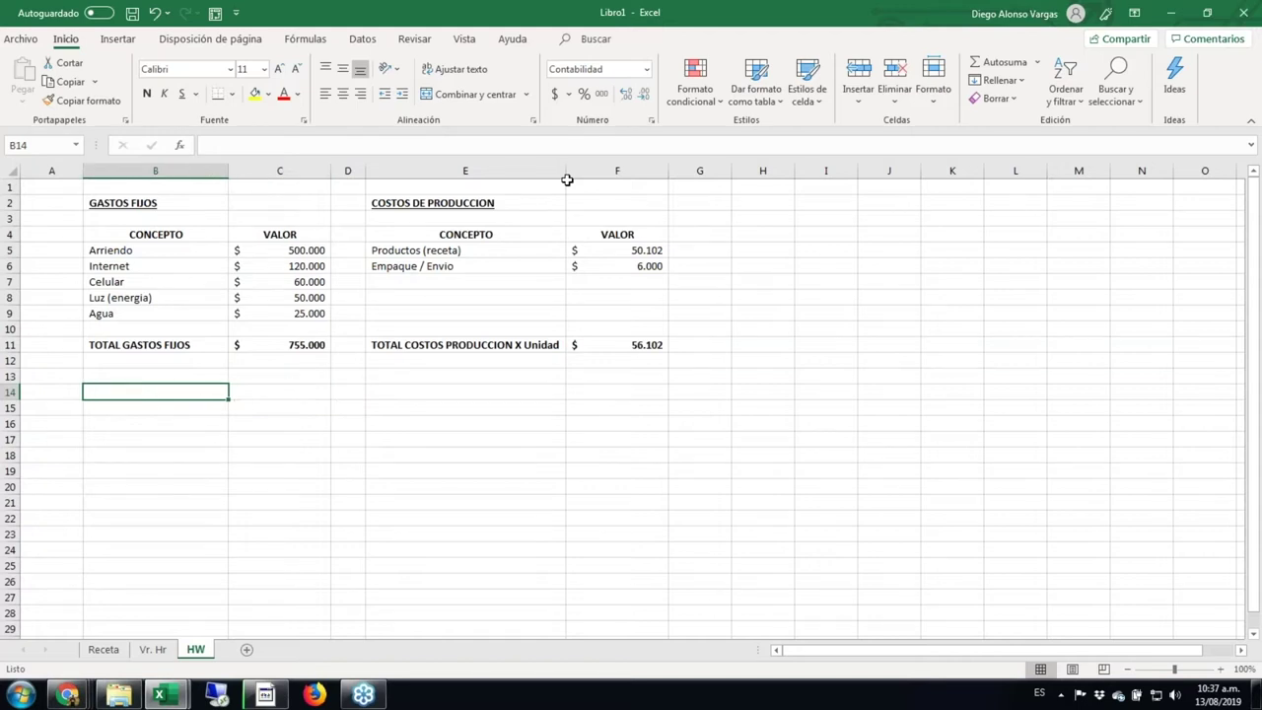
pyautogui.write('OTROS ')
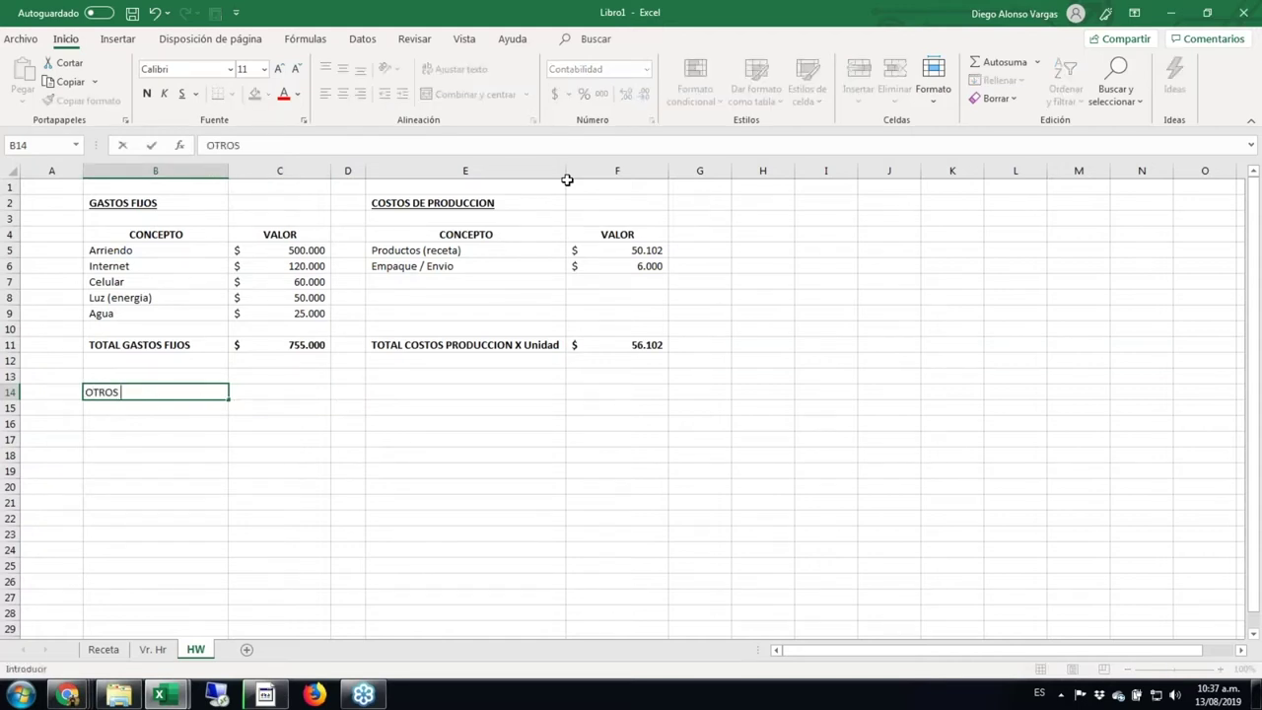
pyautogui.write('COSTOS VARIABLES')
pyautogui.hotkey('ctrl', 'Return')
pyautogui.hotkey('ctrl', 'n')
pyautogui.press('Return')
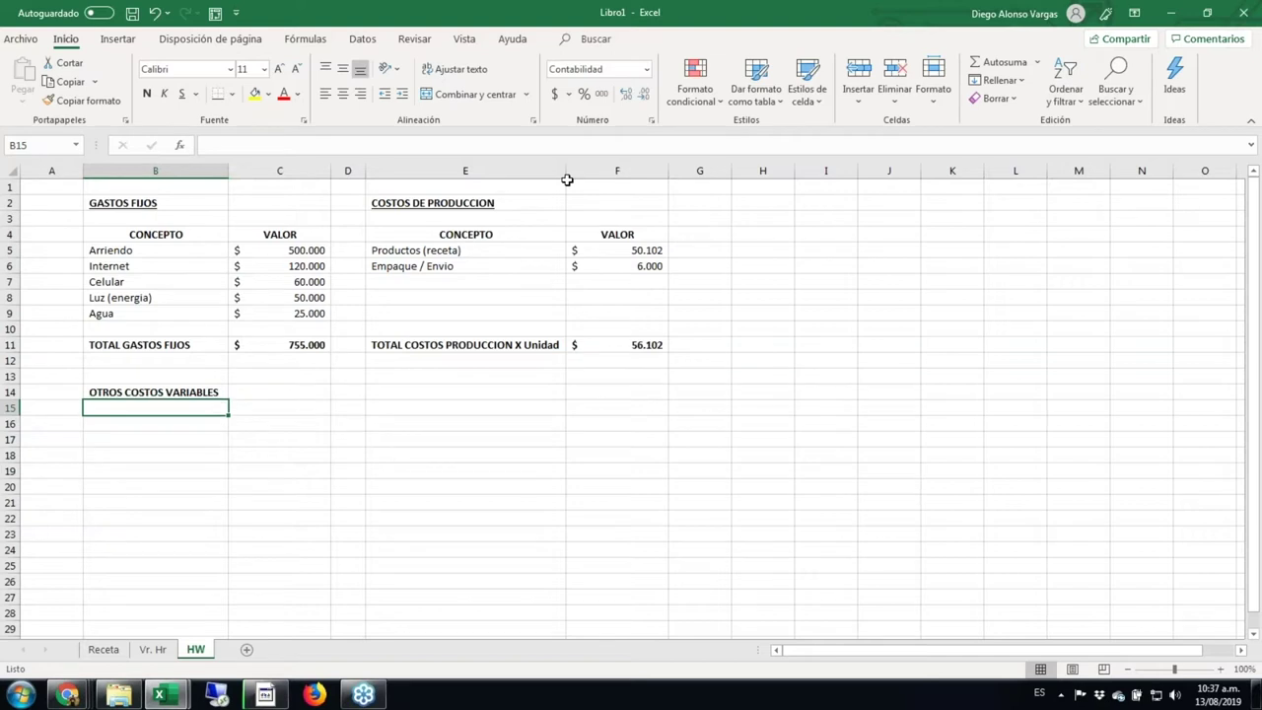
# Step: List the concepts Pagina Web, Hosting and Publicidad in B15 to B17
pyautogui.write('Pagina Web')
pyautogui.press('Return')
pyautogui.write('Hosting')
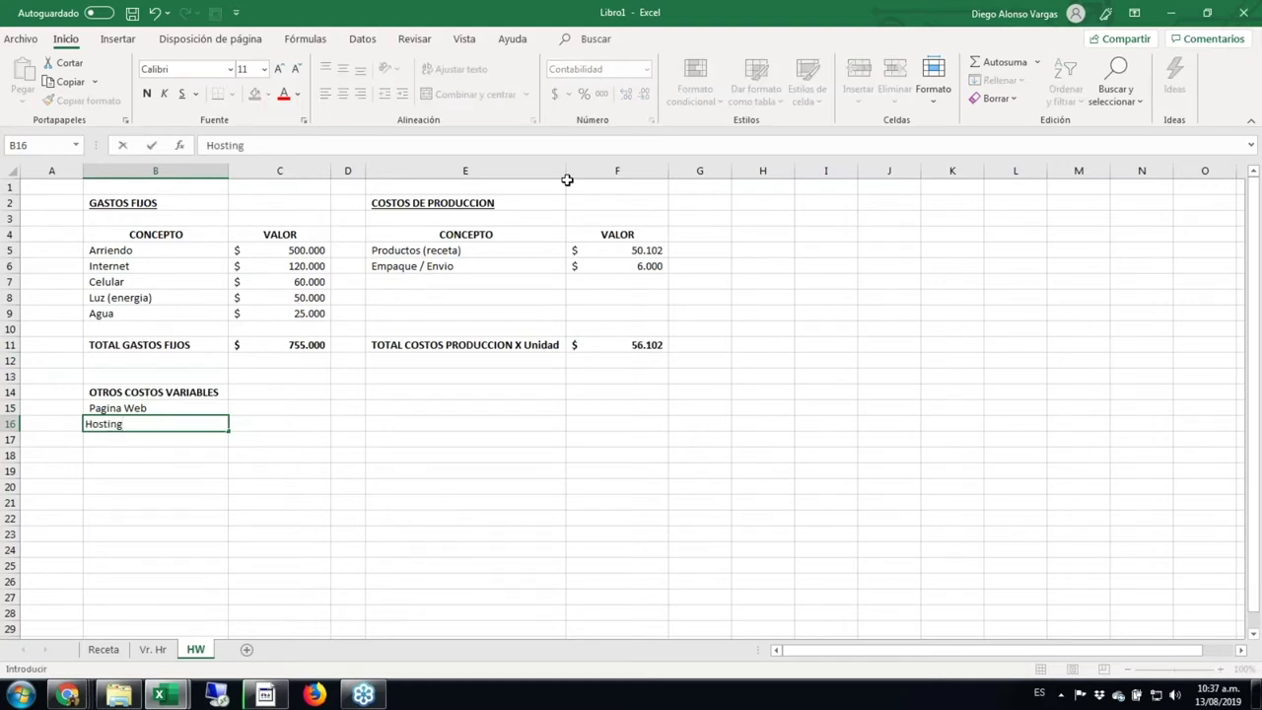
pyautogui.press('Return')
pyautogui.write('Public')
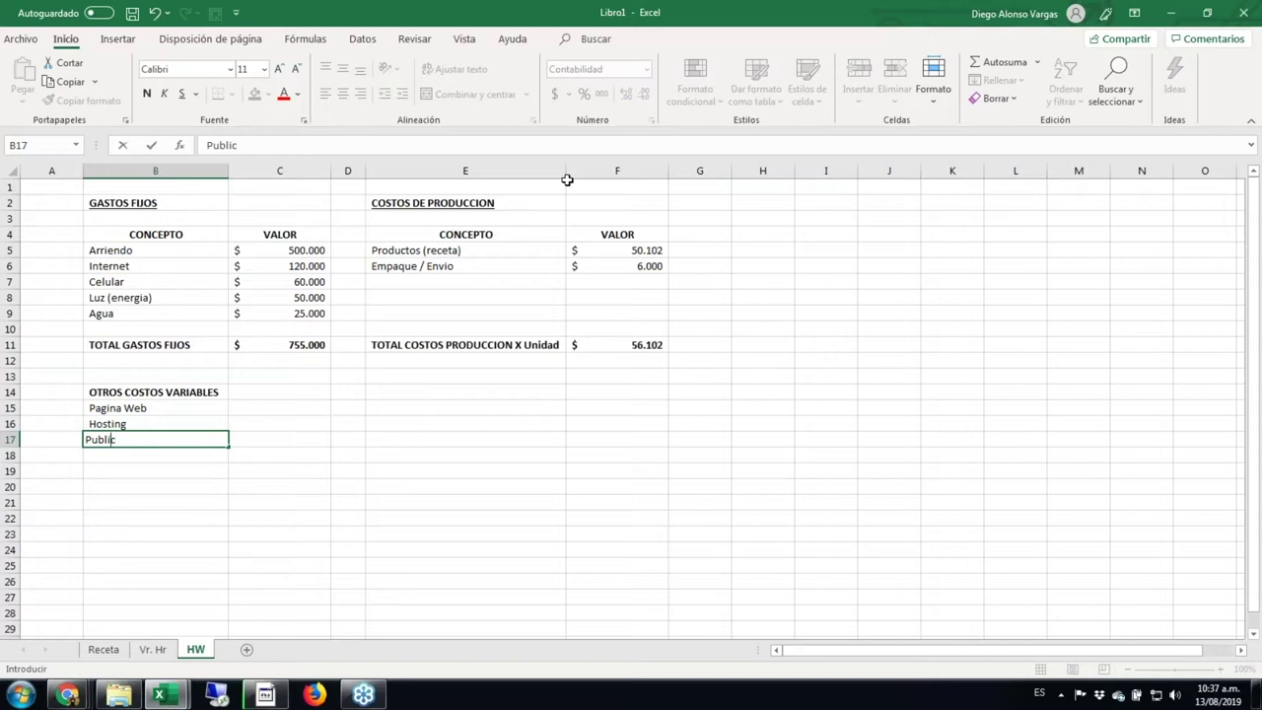
pyautogui.write('cidad')
pyautogui.press('Return')
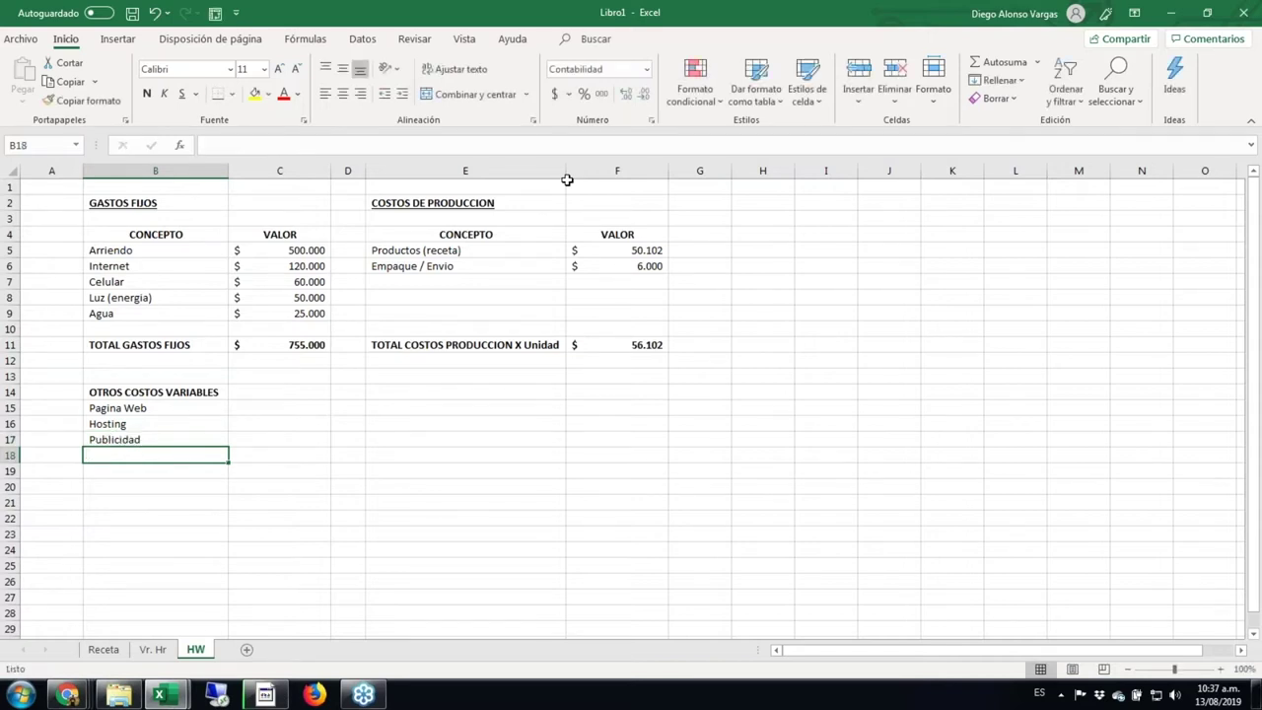
# Step: Enter the concept Comision por la venta online in B18 and widen column B to fit it
pyautogui.write('Comision ')
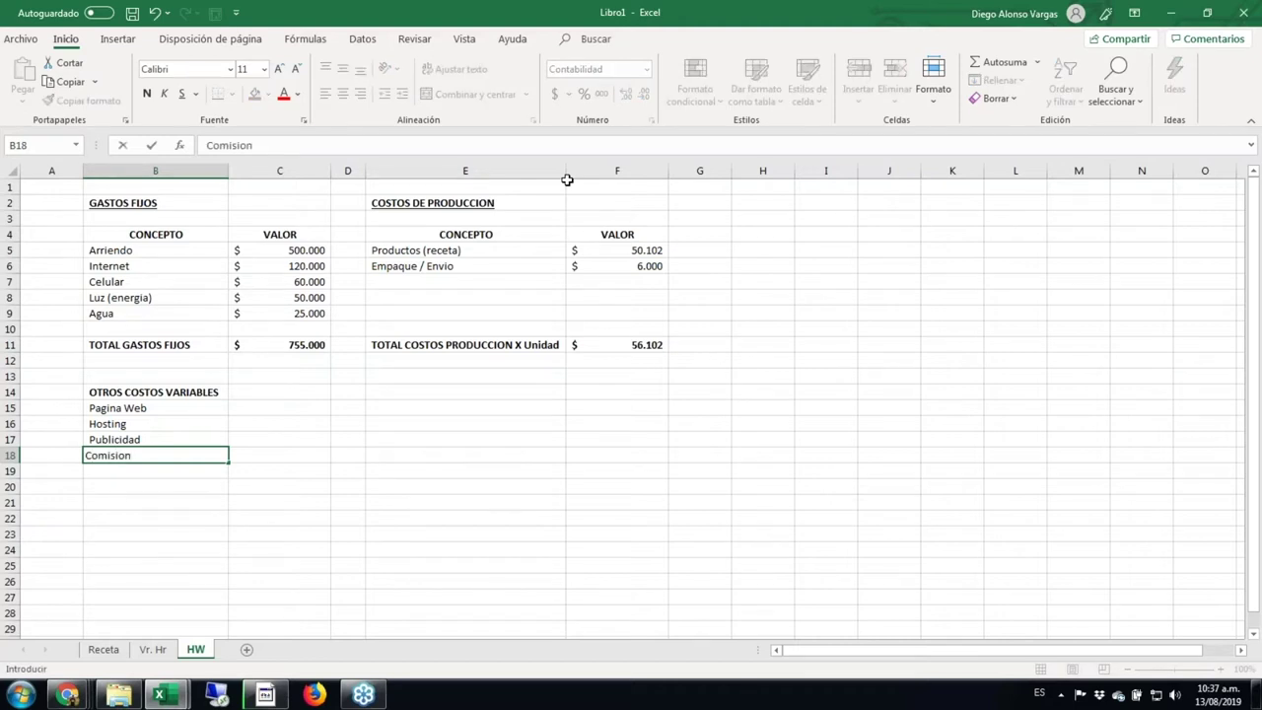
pyautogui.write('por la venta o')
pyautogui.write('nli')
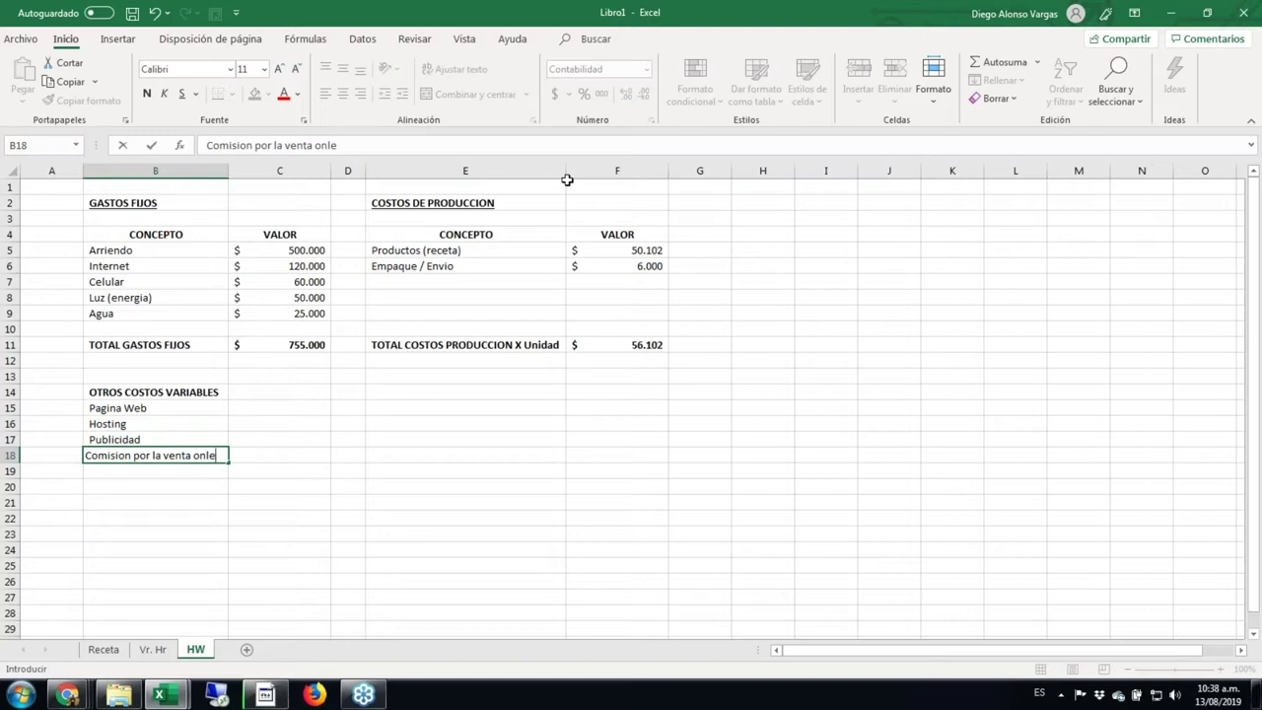
pyautogui.write('ne')
pyautogui.hotkey('ctrl', 'Return')
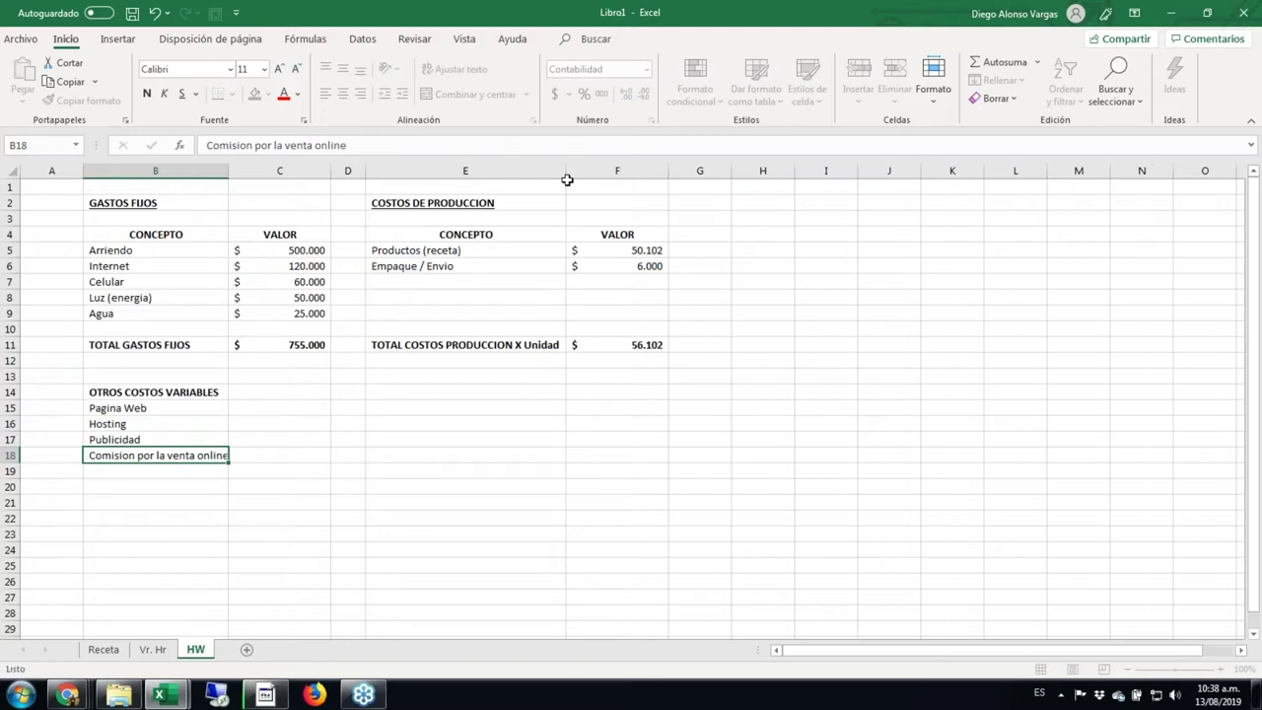
pyautogui.moveTo(230, 170); pyautogui.dragTo(253, 169)
# Step: Enter 2000000 in C15 as the value for Pagina Web
pyautogui.press('Up')
pyautogui.press('Up')
pyautogui.press('Up')
pyautogui.press('Right')
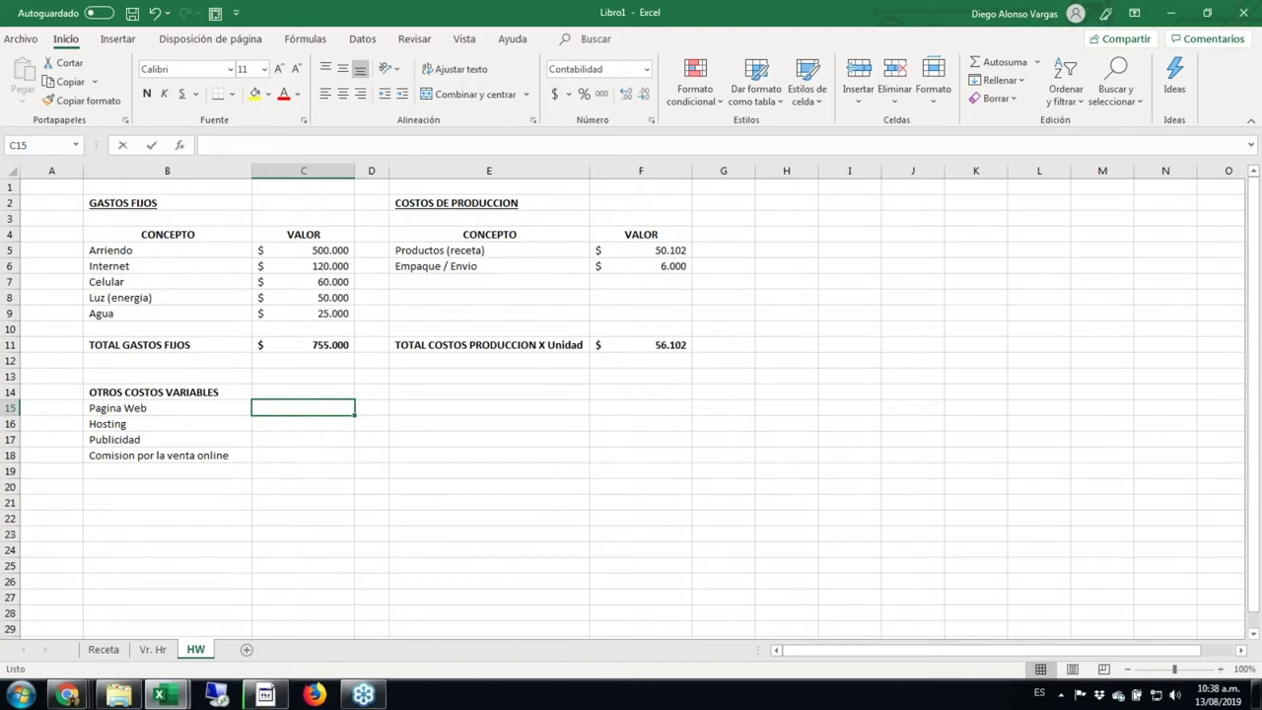
pyautogui.write('2.000.')
pyautogui.write('000000')
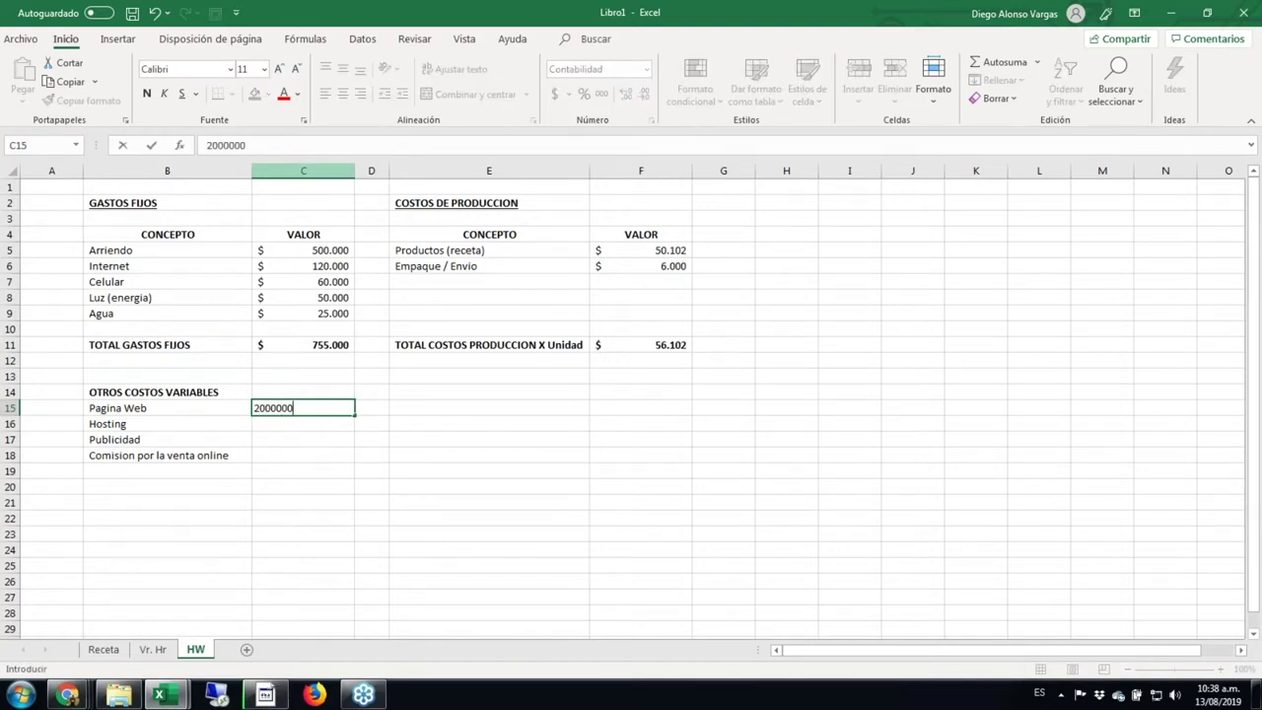
pyautogui.press('Return')
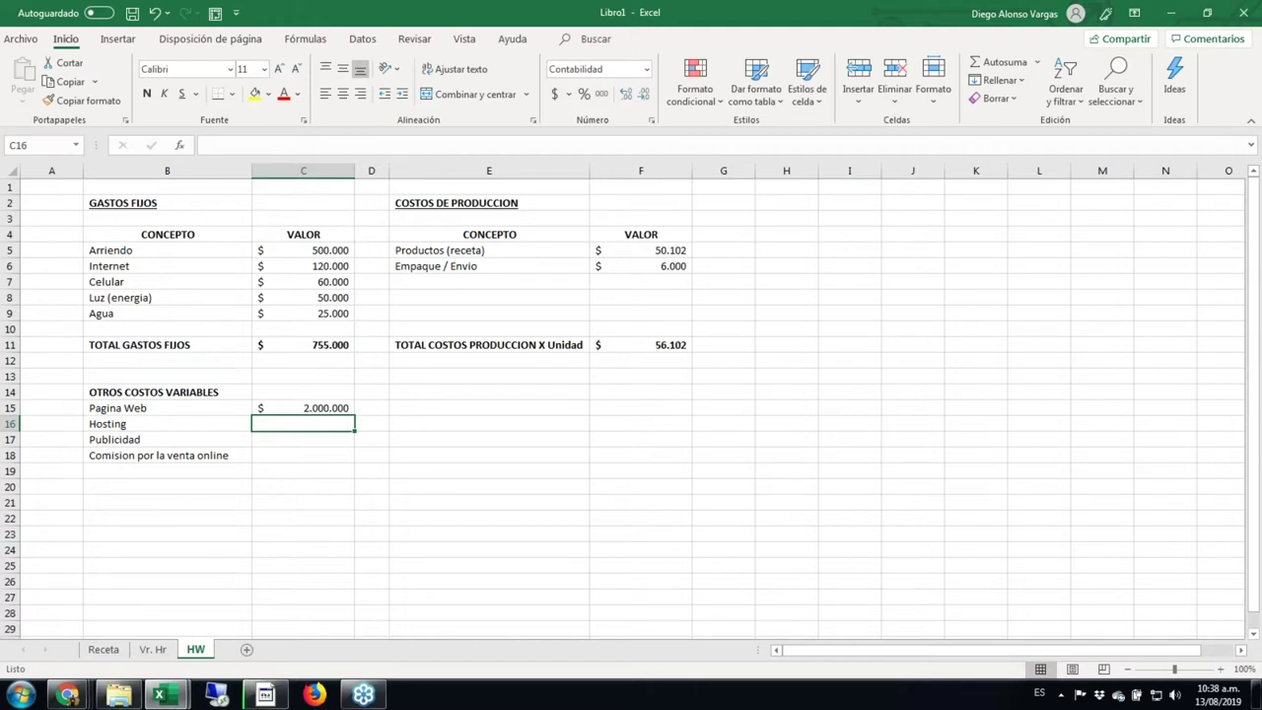
# Step: Enter 350000 in C16 as the value for Hosting
pyautogui.write('3')
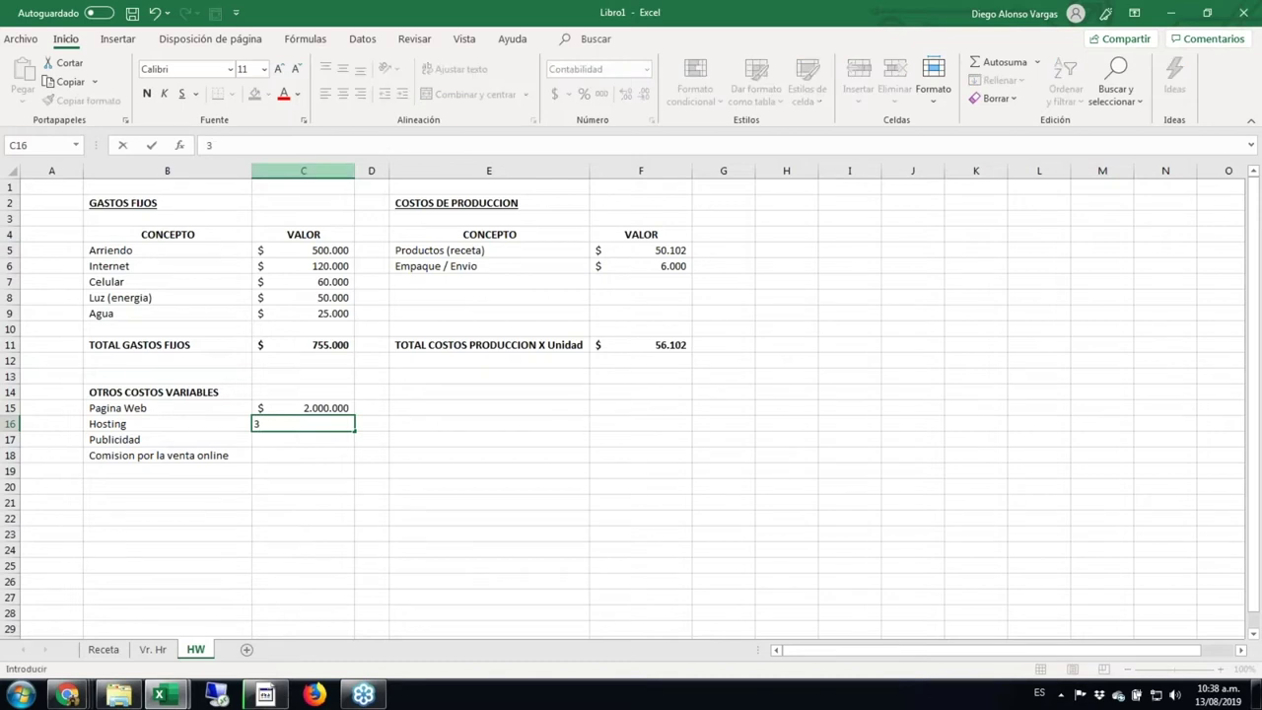
pyautogui.write('.500.000')
pyautogui.press('Return')
pyautogui.press('Up')
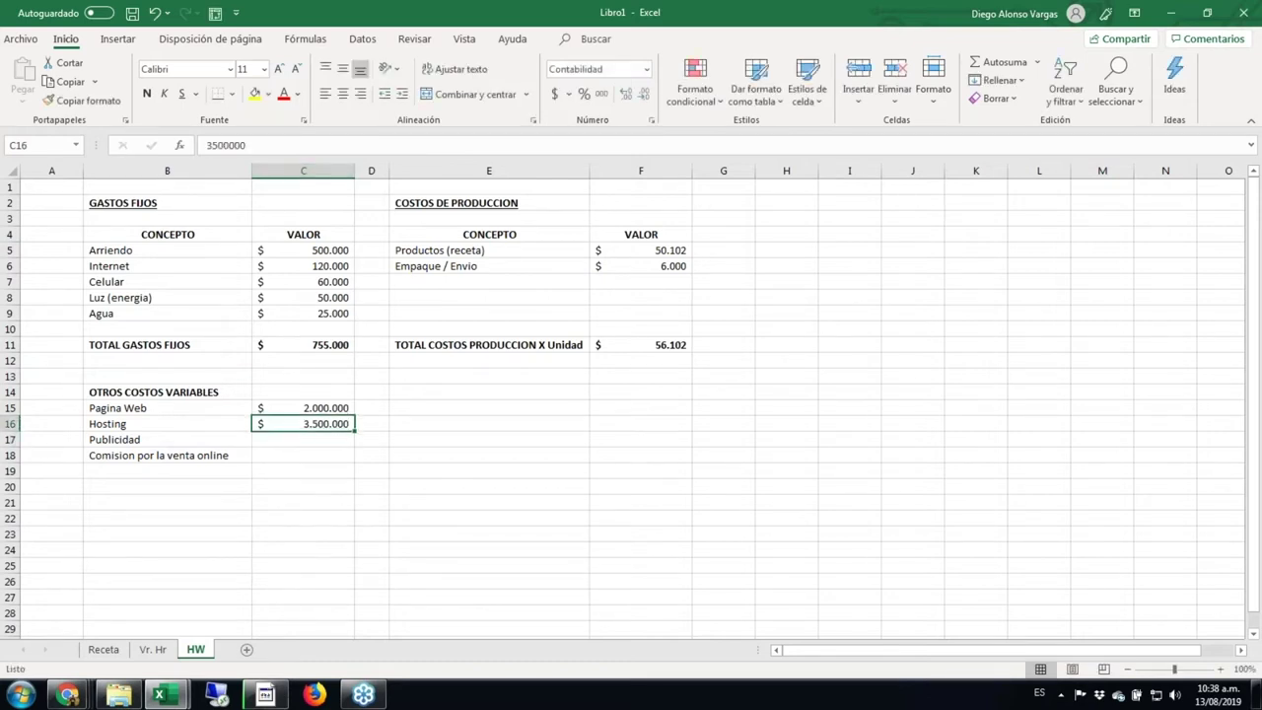
pyautogui.press('F2')
pyautogui.press('BackSpace')
pyautogui.press('Return')
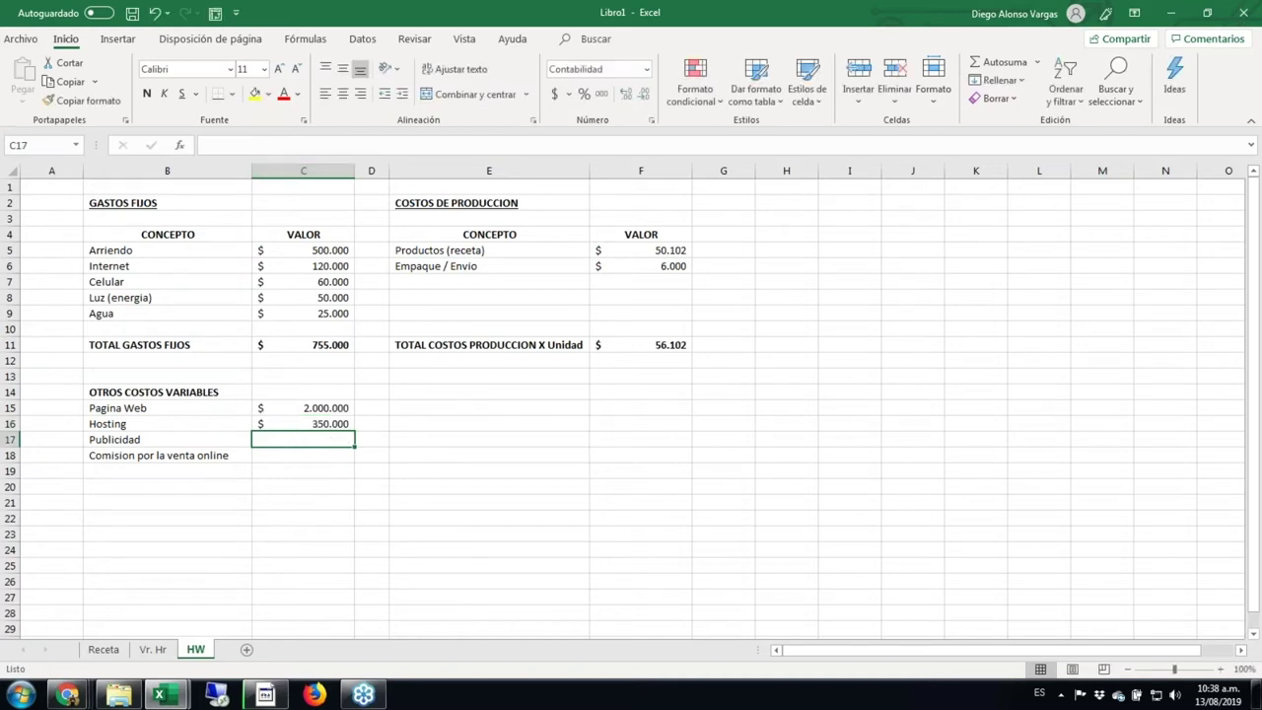
# Step: Enter 100000 in C17 as the value for Publicidad
pyautogui.write('100.0')
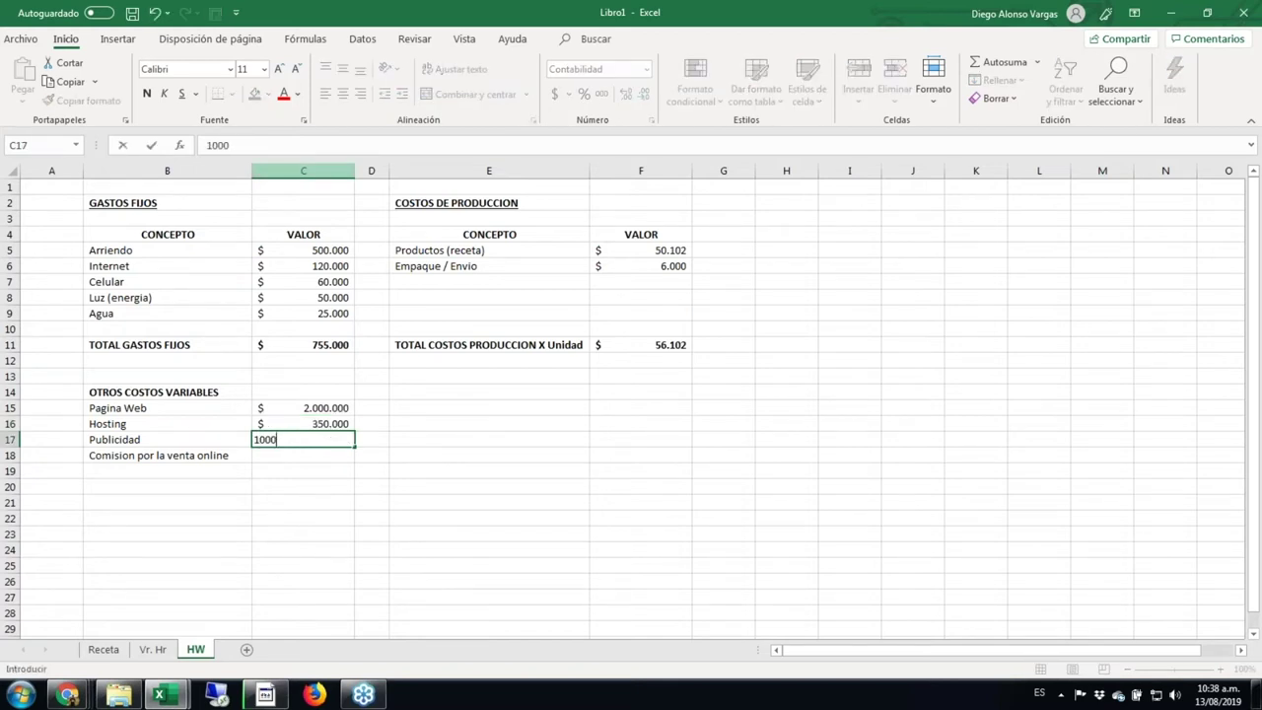
pyautogui.write('00')
pyautogui.press('Return')
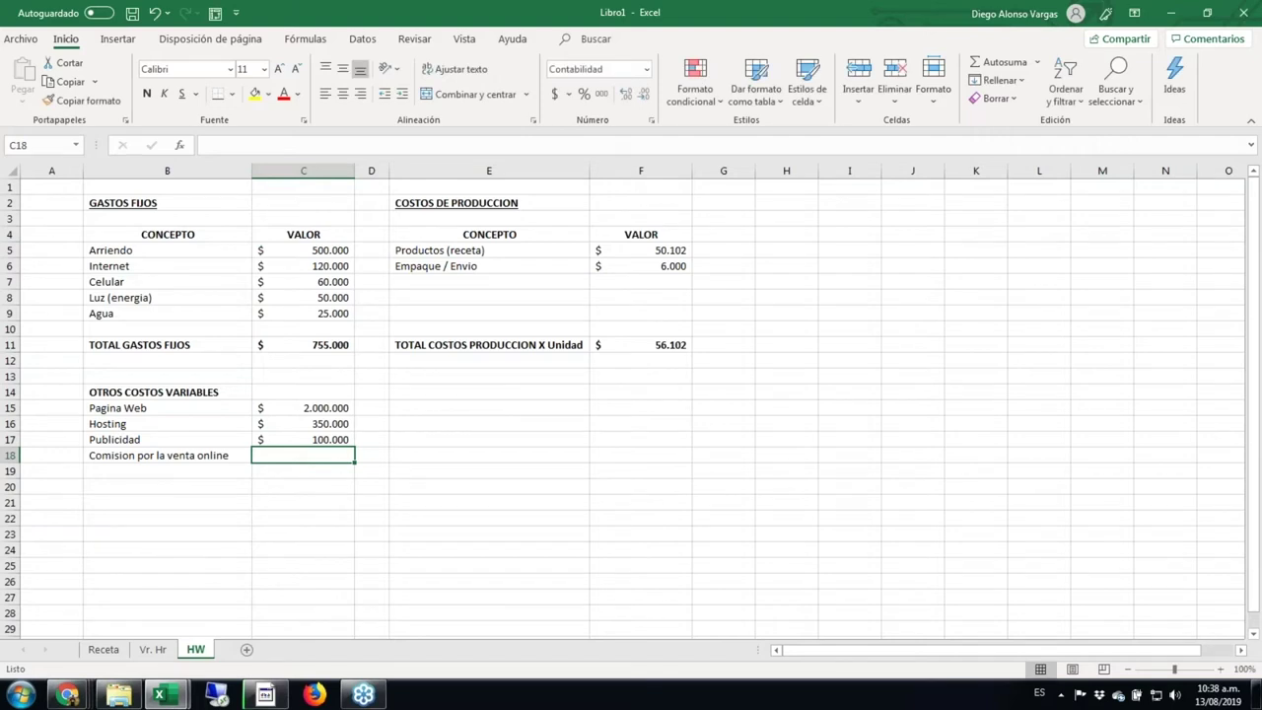
# Step: Enter a 3,5% online sales commission in C18 and format the cell as a percentage with one decimal place
pyautogui.write('3')
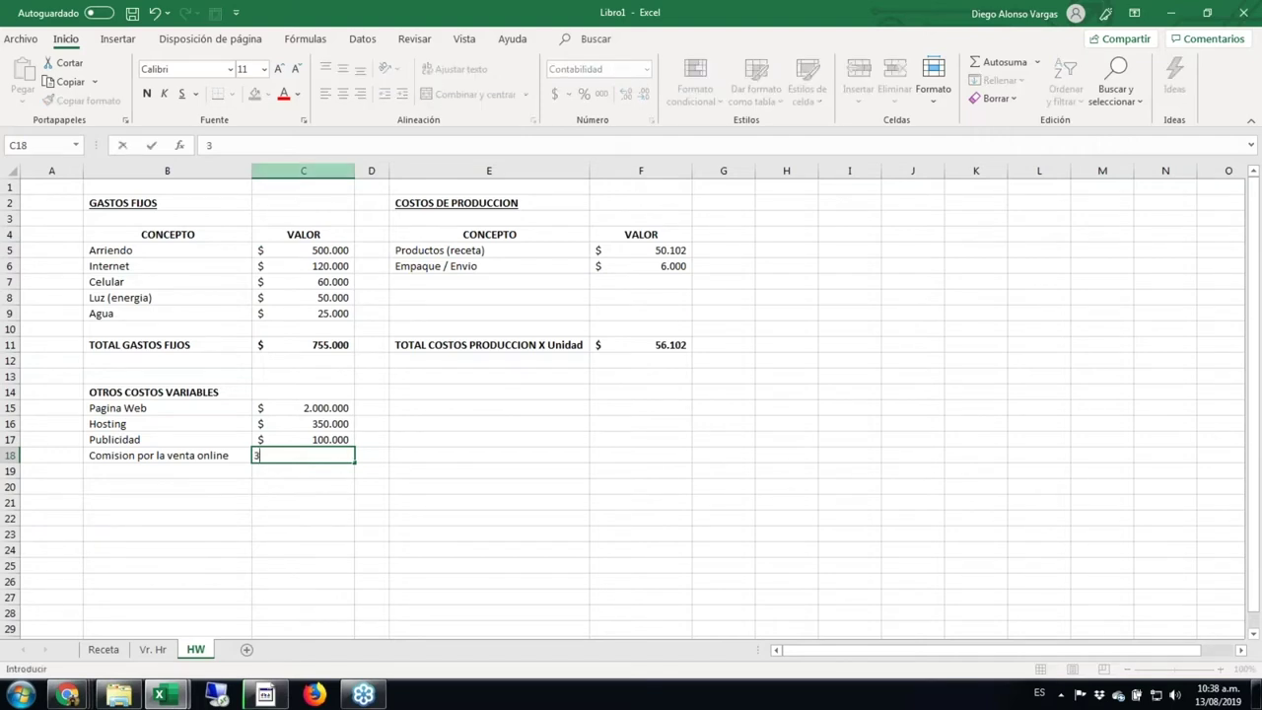
pyautogui.write(',5%')
pyautogui.hotkey('ctrl', 'Return')
pyautogui.hotkey('ctrl', '1')
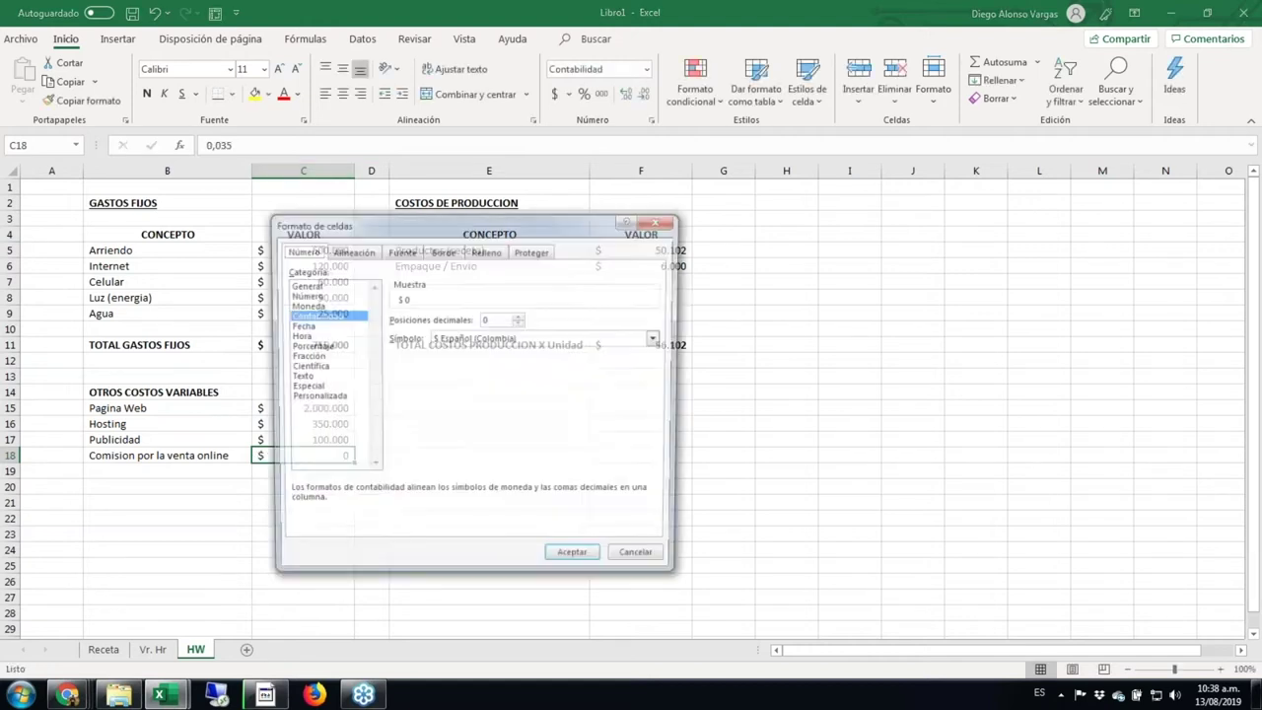
pyautogui.click(307, 346)
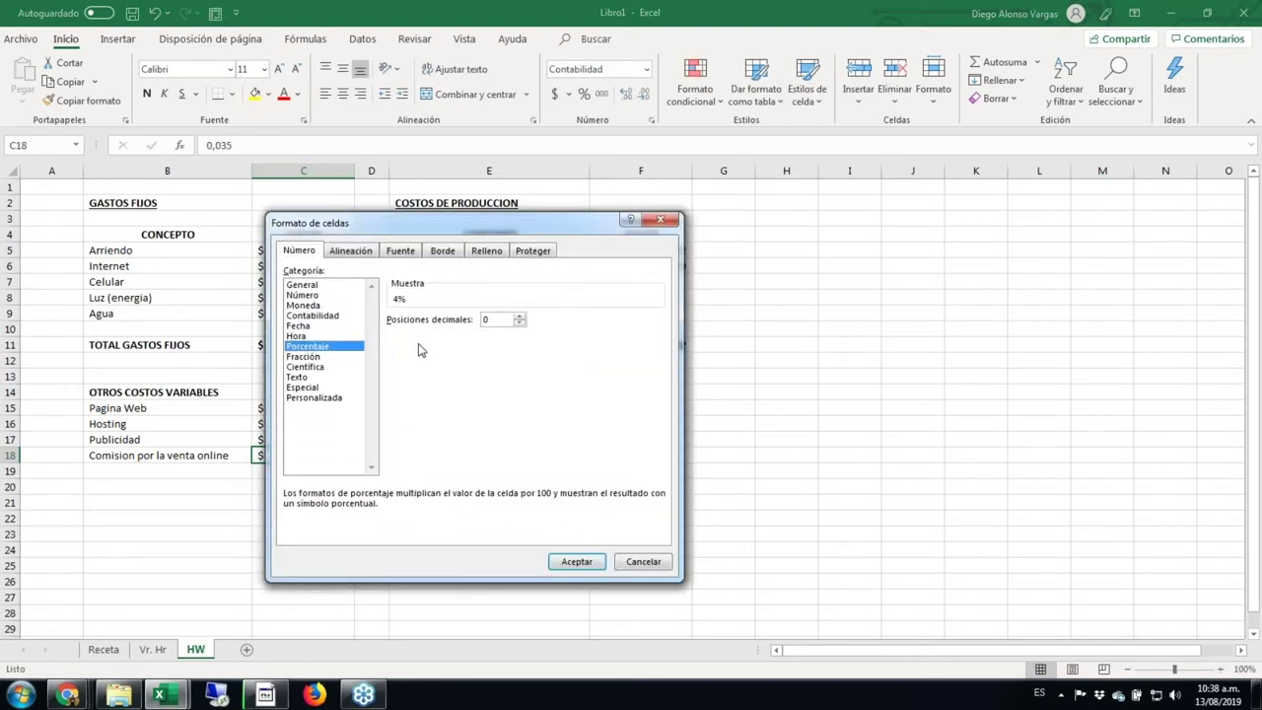
pyautogui.click(520, 318)
pyautogui.click(574, 562)
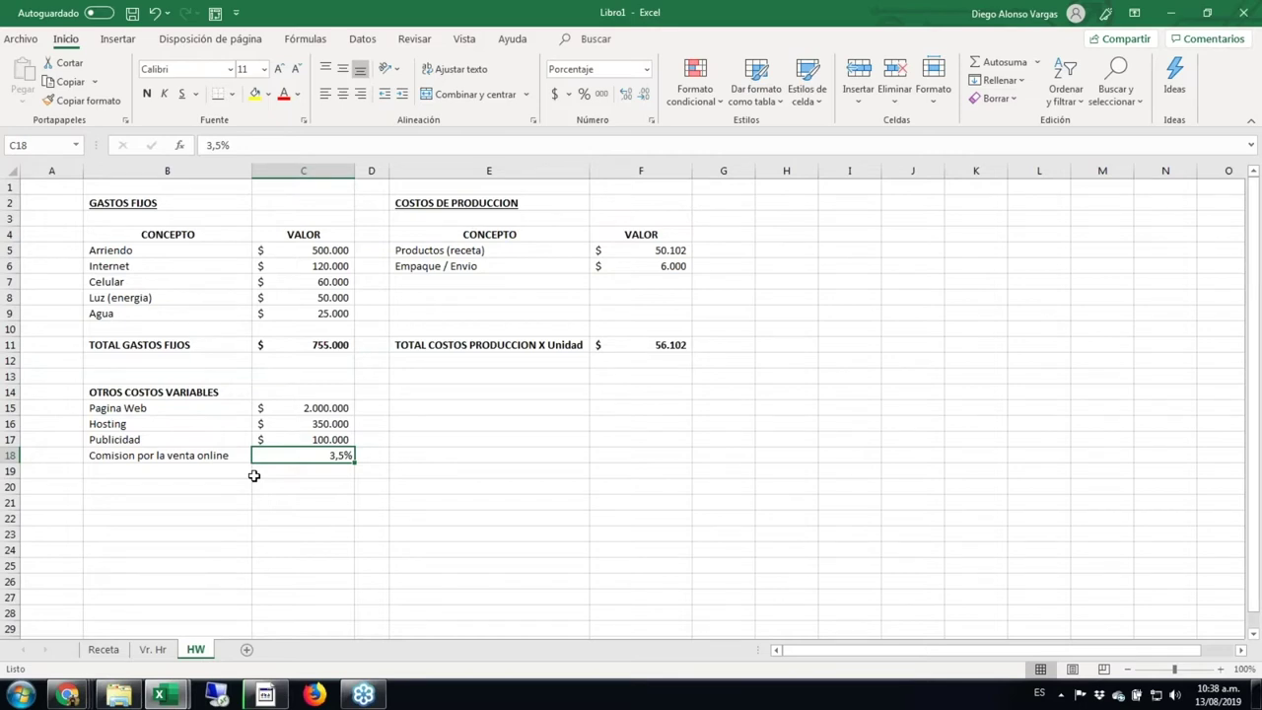
# Step: Total the web page, hosting and advertising costs in C20 with =SUMA(C15:C17) and make it bold
pyautogui.press('Left')
pyautogui.press('Right')
pyautogui.click(302, 483)
pyautogui.write('=SUMA(')
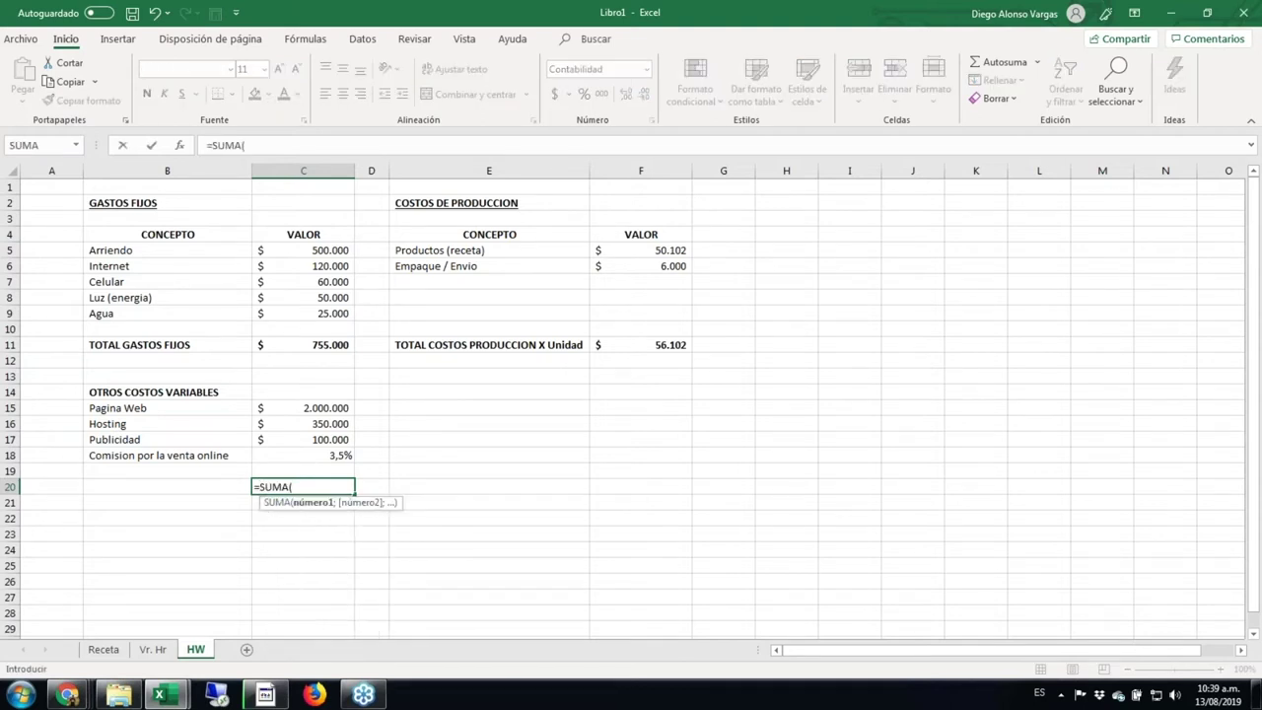
pyautogui.press('Up')
pyautogui.press('Up')
pyautogui.press('Up')
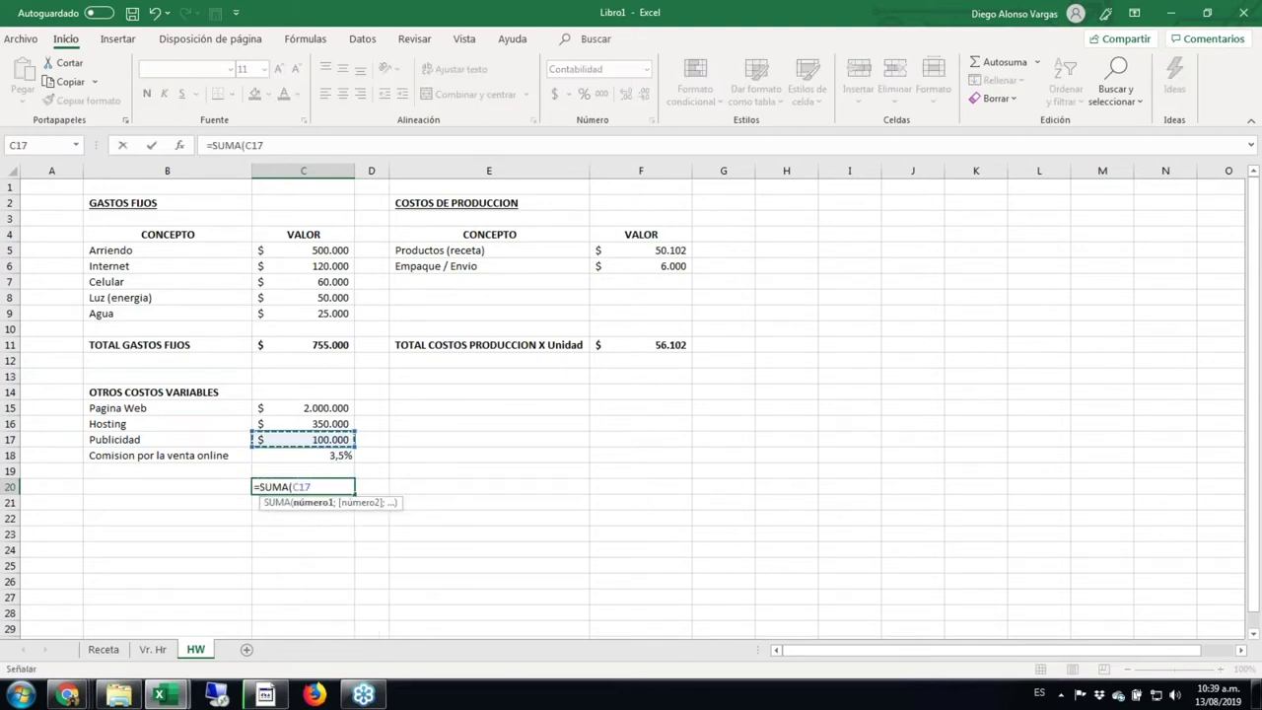
pyautogui.hotkey('shift', 'Up')
pyautogui.hotkey('shift', 'Up')
pyautogui.write(')')
pyautogui.hotkey('ctrl', 'Return')
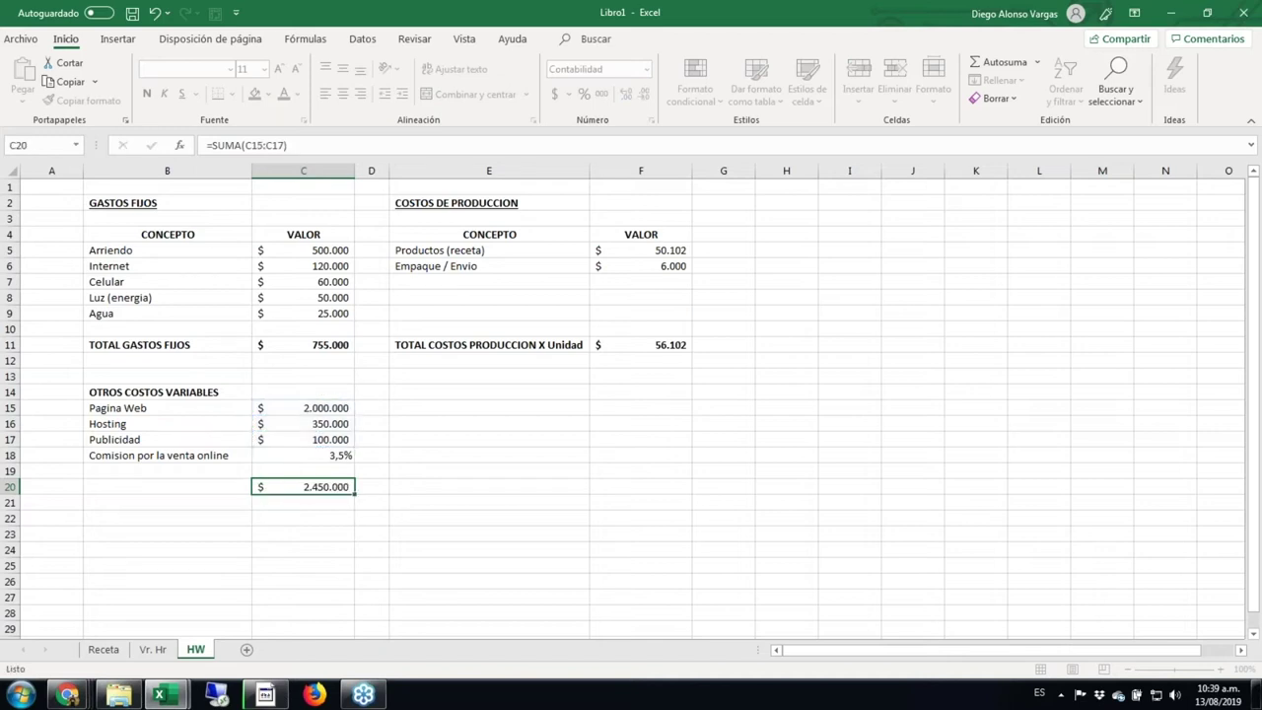
pyautogui.hotkey('ctrl', 'n')
# Step: Add the bold heading PRECIO DE VENTA in E15
pyautogui.press('Right')
pyautogui.press('Right')
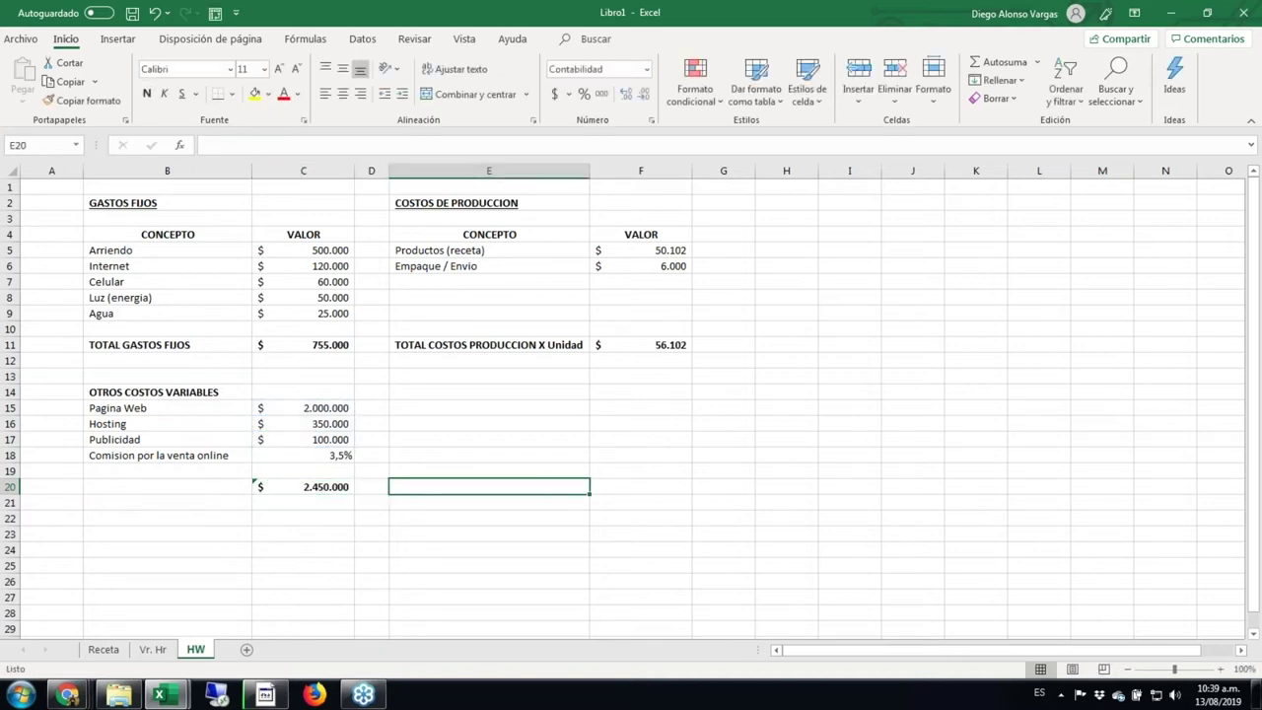
pyautogui.press('Up')
pyautogui.press('Up')
pyautogui.press('Up')
pyautogui.press('Up')
pyautogui.press('Up')
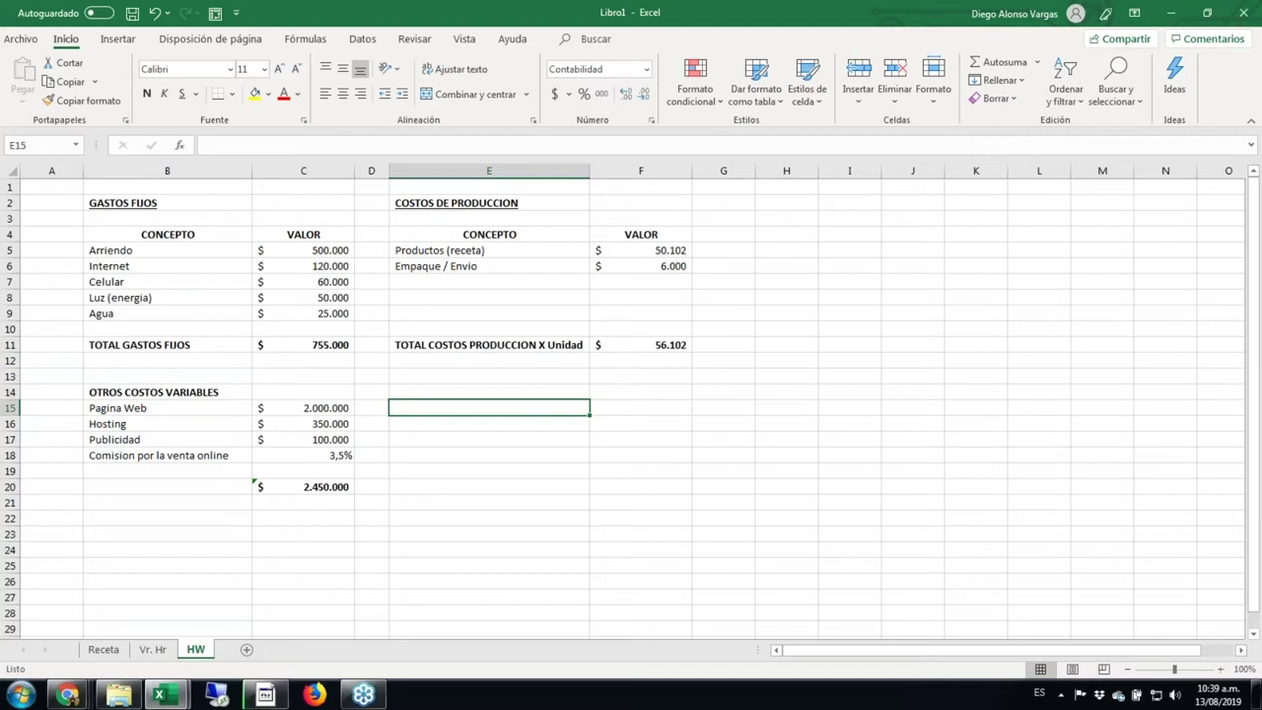
pyautogui.write('PRECIO DE VENTA')
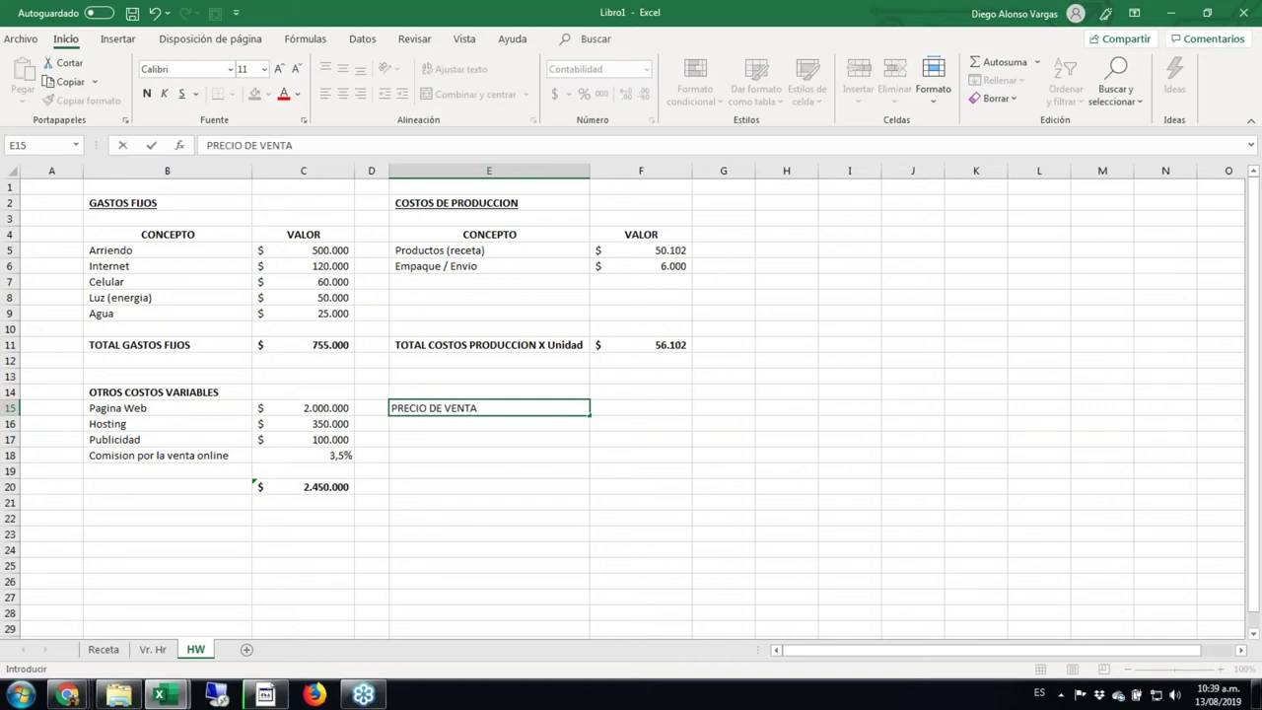
pyautogui.press('Return')
pyautogui.press('Up')
pyautogui.hotkey('ctrl', 'n')
# Step: Enter the concept Costos de Produccion in E16
pyautogui.click(488, 423)
pyautogui.write('Costos de ')
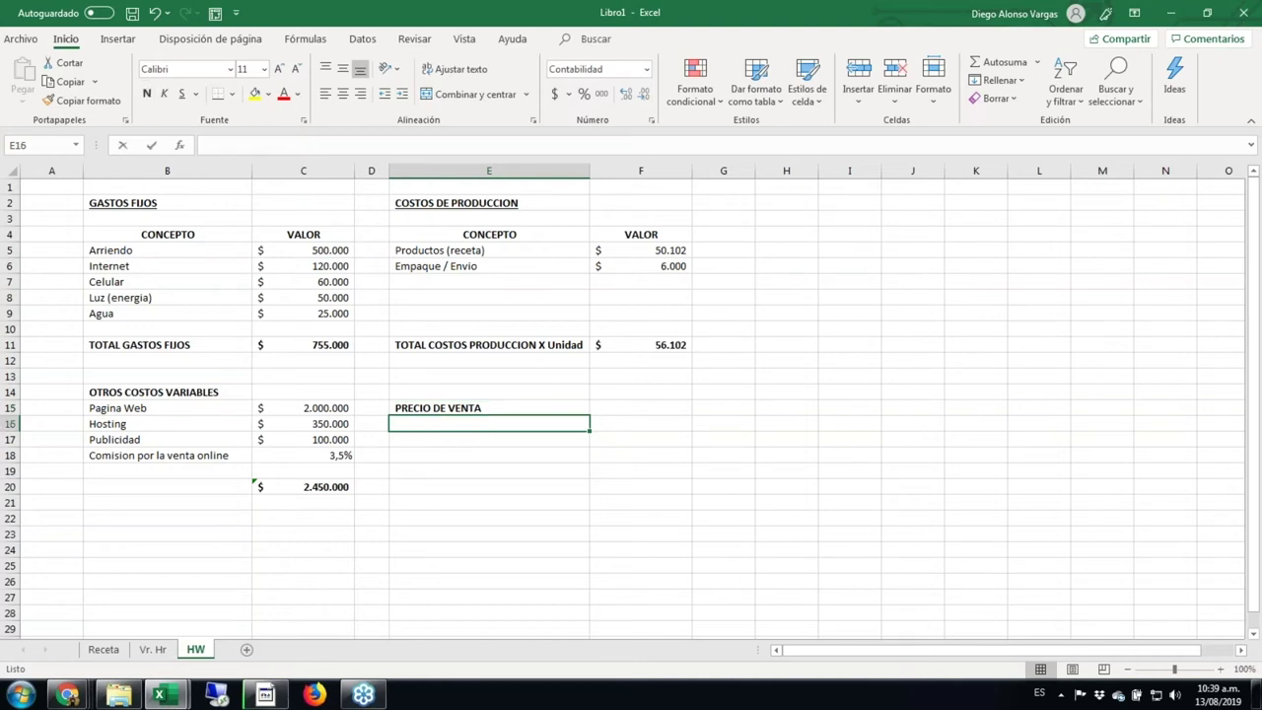
pyautogui.write('Pr')
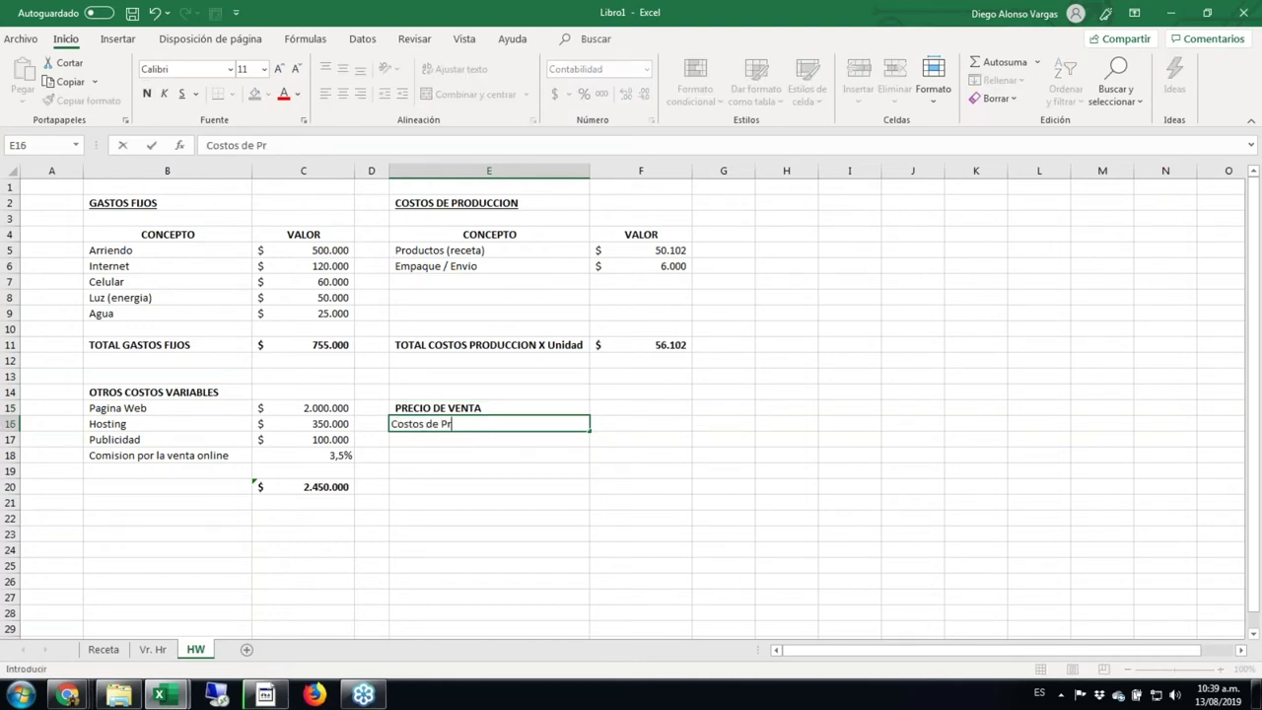
pyautogui.write('oduccion')
pyautogui.press('Tab')
# Step: Link F16 to the total production cost per unit in F11
pyautogui.write('+')
pyautogui.press('Up')
pyautogui.press('Up')
pyautogui.press('Up')
pyautogui.press('Up')
pyautogui.press('Up')
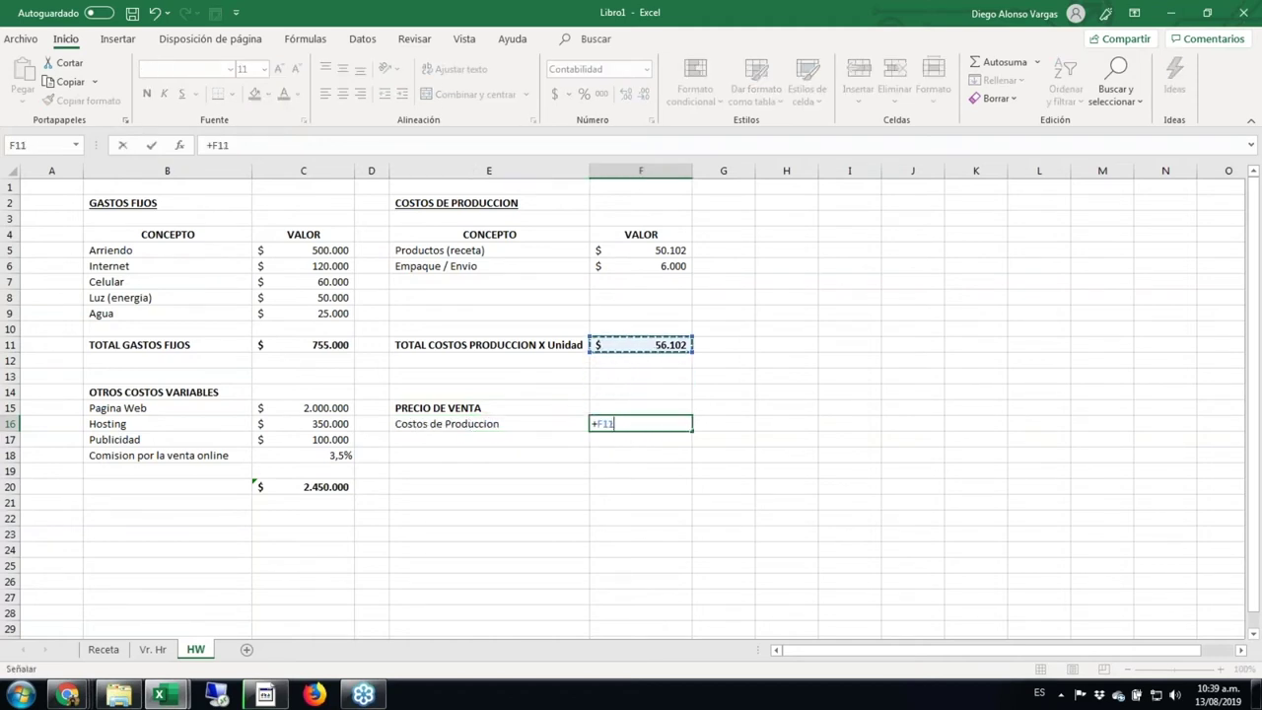
pyautogui.press('Return')
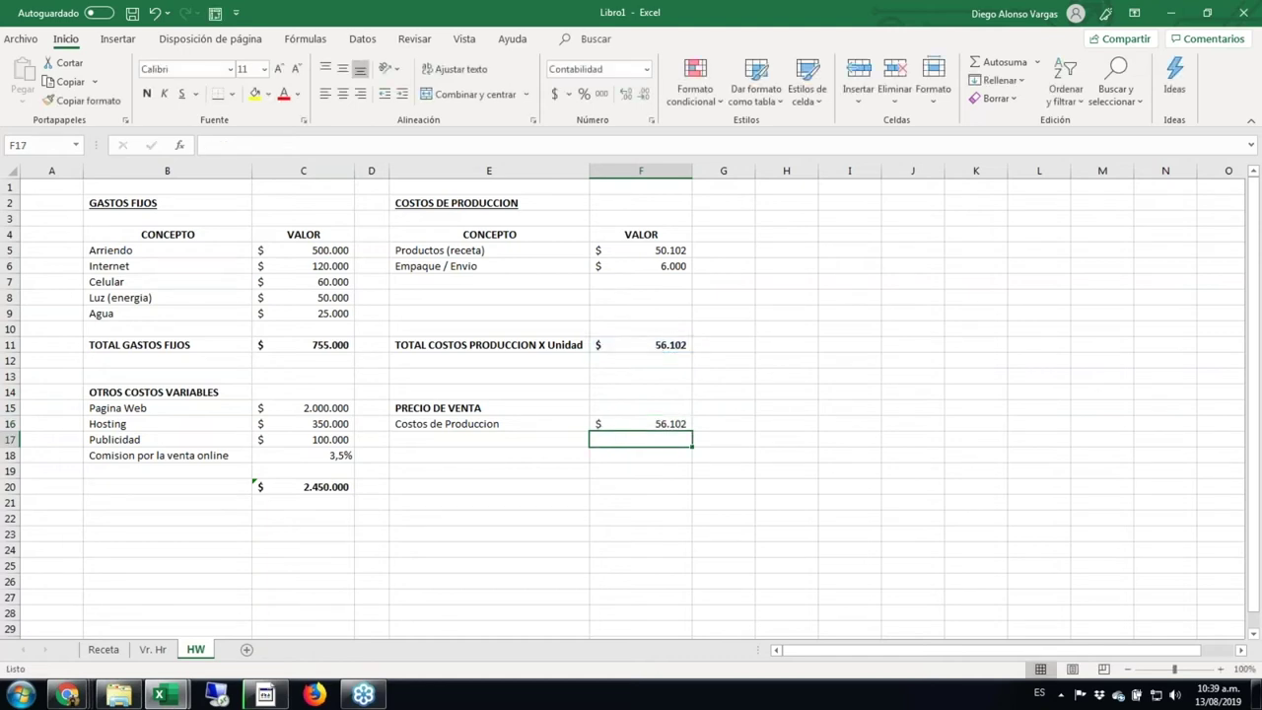
pyautogui.press('Left')
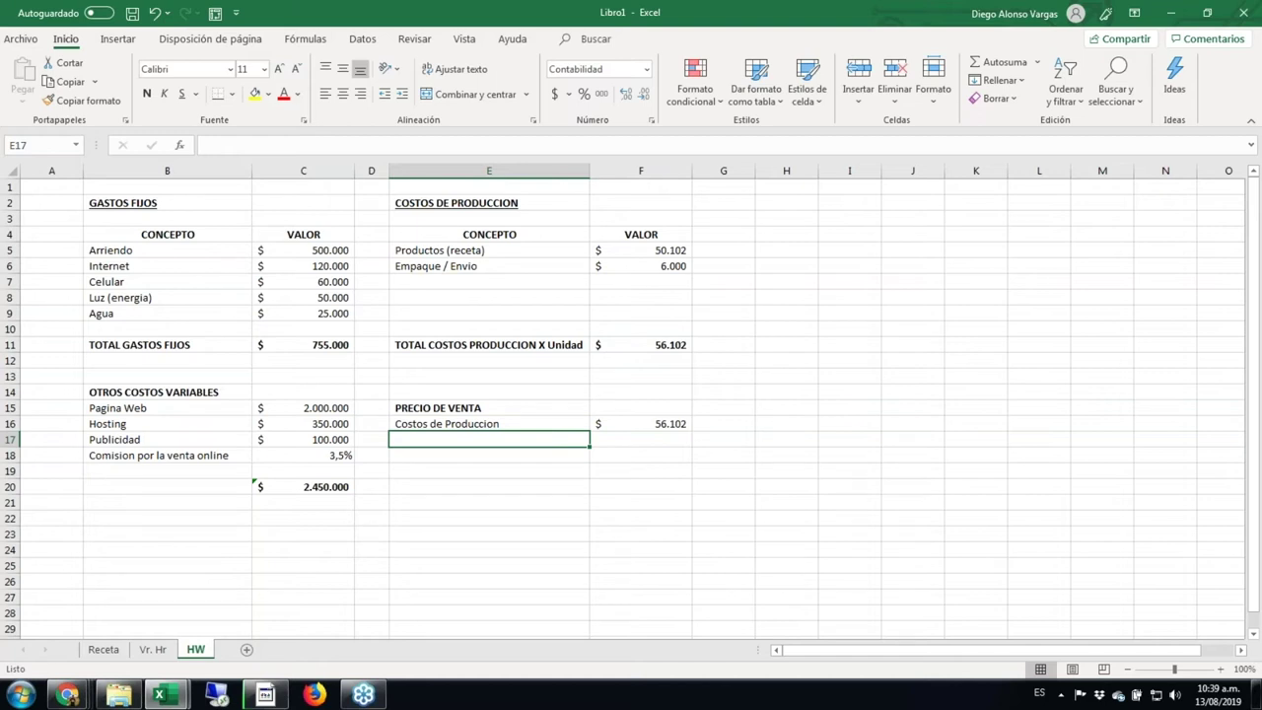
# Step: Add the concept % Ganancia in E17 with a value of 30% in F17
pyautogui.write('%')
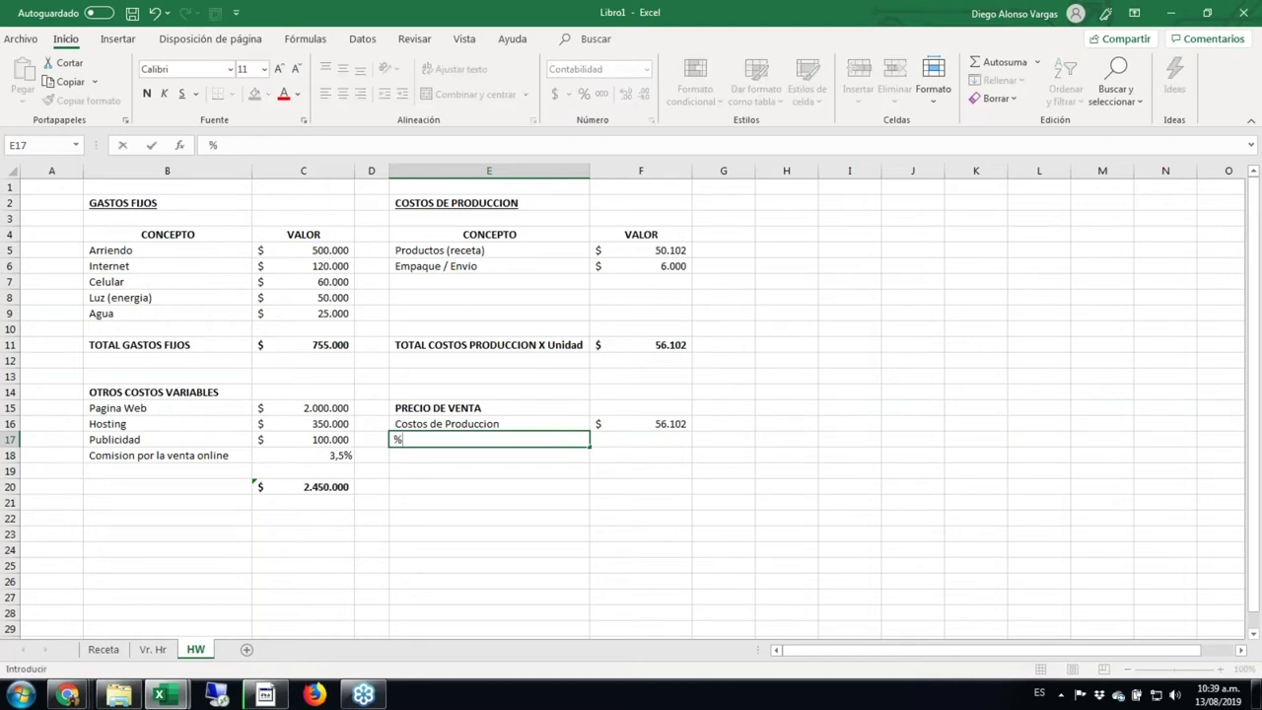
pyautogui.write(' Ganancia')
pyautogui.hotkey('ctrl', 'Return')
pyautogui.press('Tab')
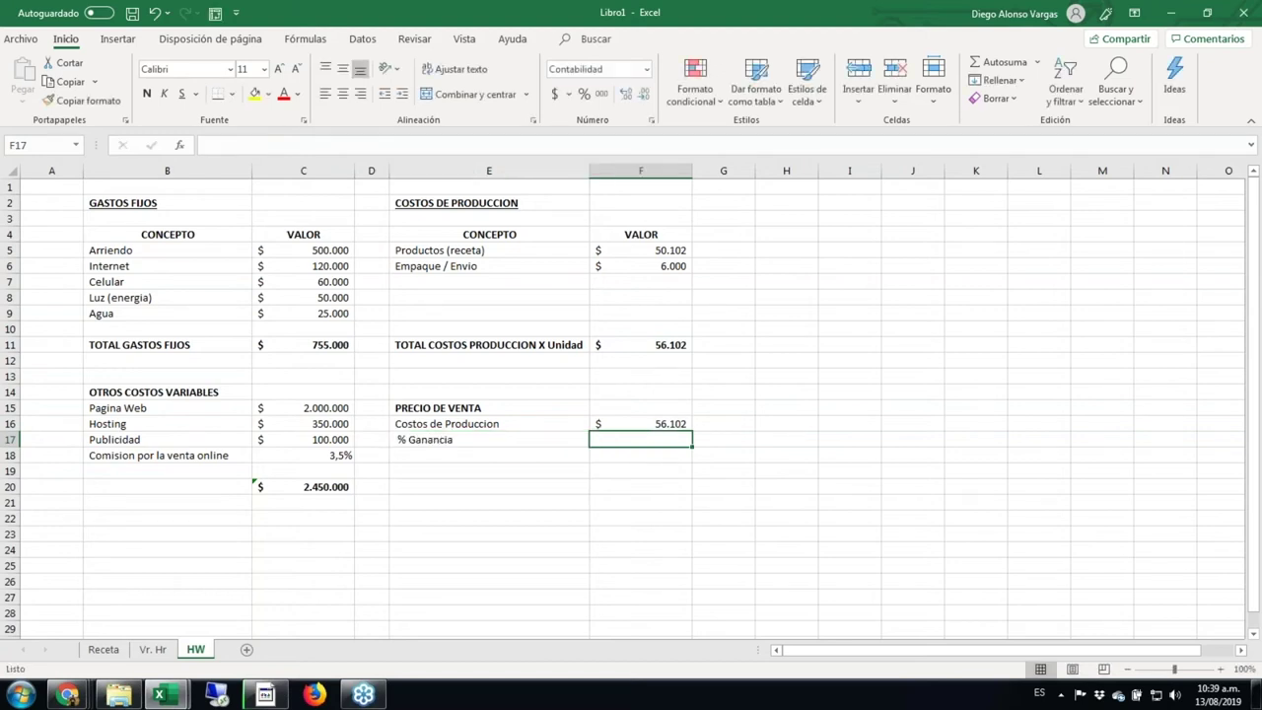
pyautogui.write('30%')
pyautogui.hotkey('ctrl', 'Return')
# Step: Format the profit margin in F17 as a percentage with 0 decimal places
pyautogui.hotkey('ctrl', '1')
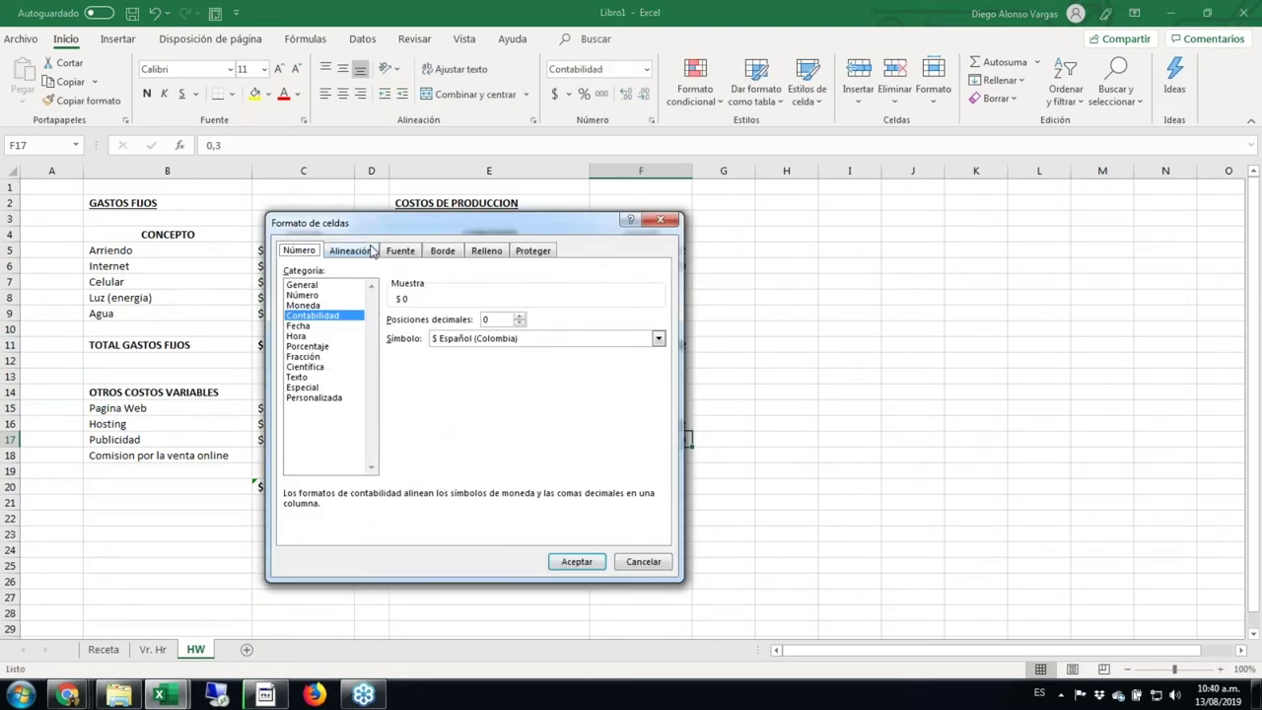
pyautogui.click(320, 347)
pyautogui.doubleClick(486, 318)
pyautogui.write('0')
pyautogui.click(577, 561)
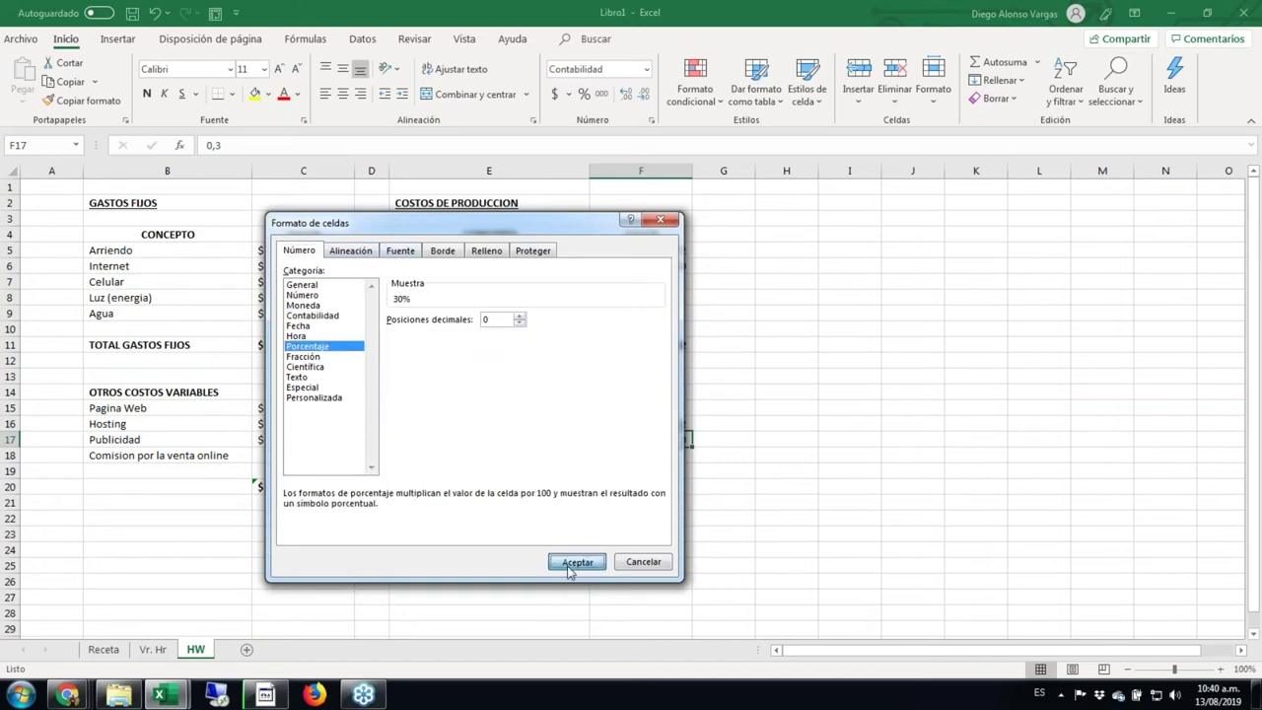
pyautogui.press('Return')
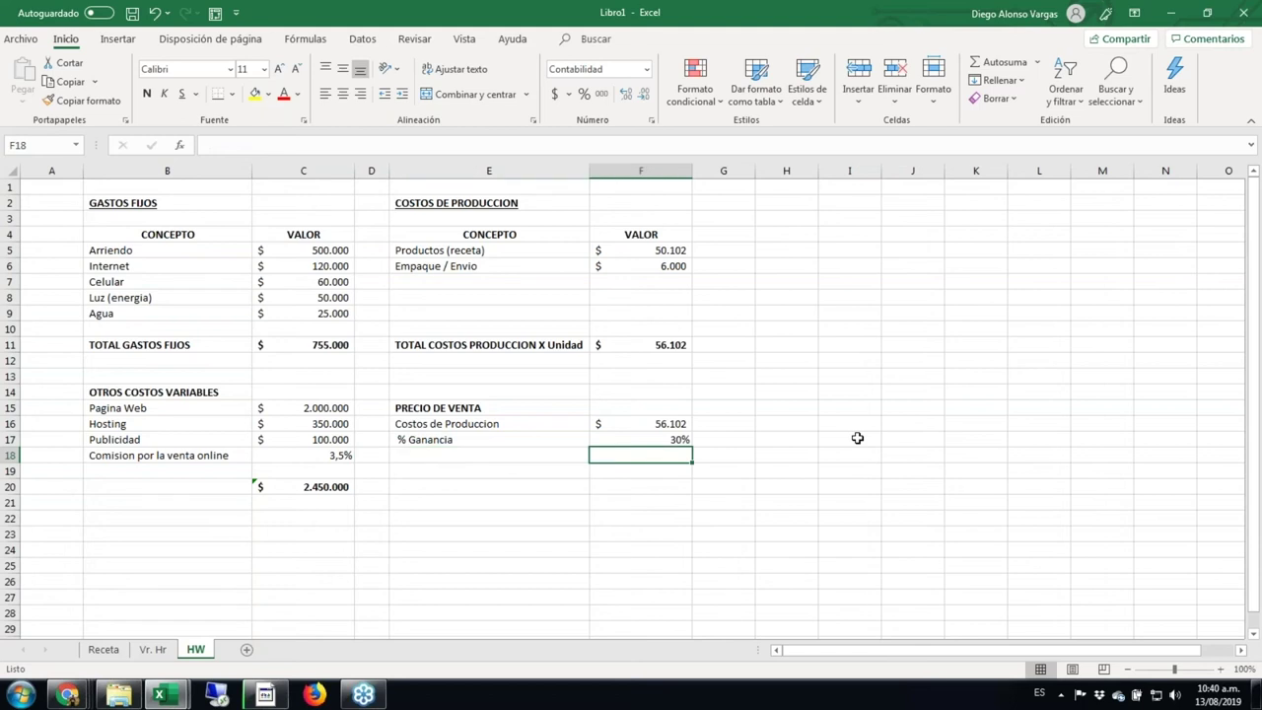
# Step: Calculate the expected profit in F18 with the formula +F16*F17 and make it bold
pyautogui.write('+')
pyautogui.press('Up')
pyautogui.press('Up')
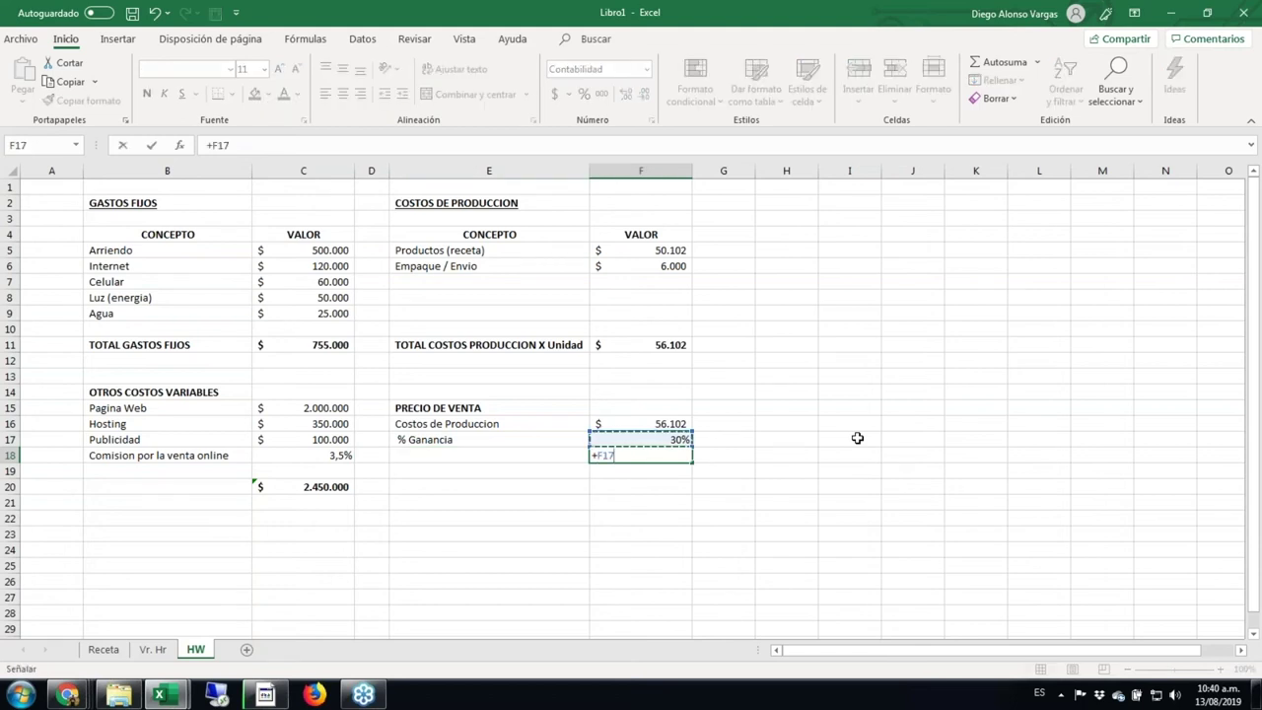
pyautogui.write('*')
pyautogui.press('Up')
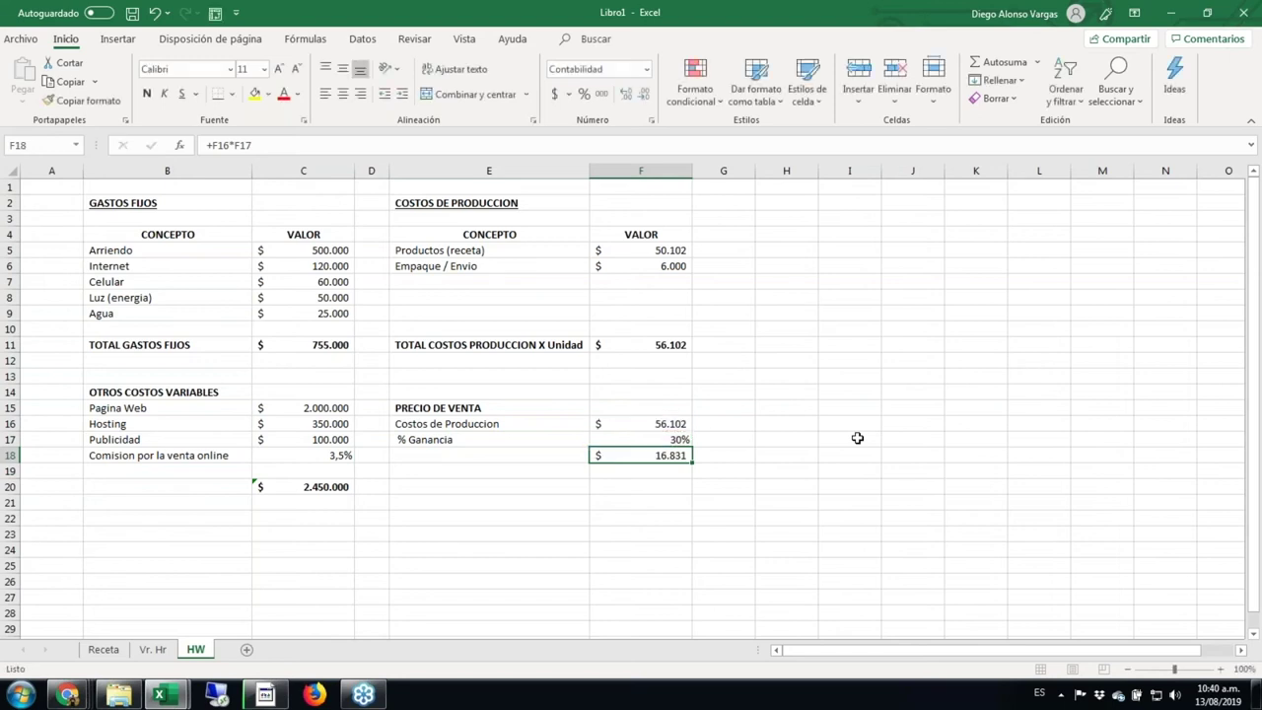
pyautogui.hotkey('ctrl', 'n')
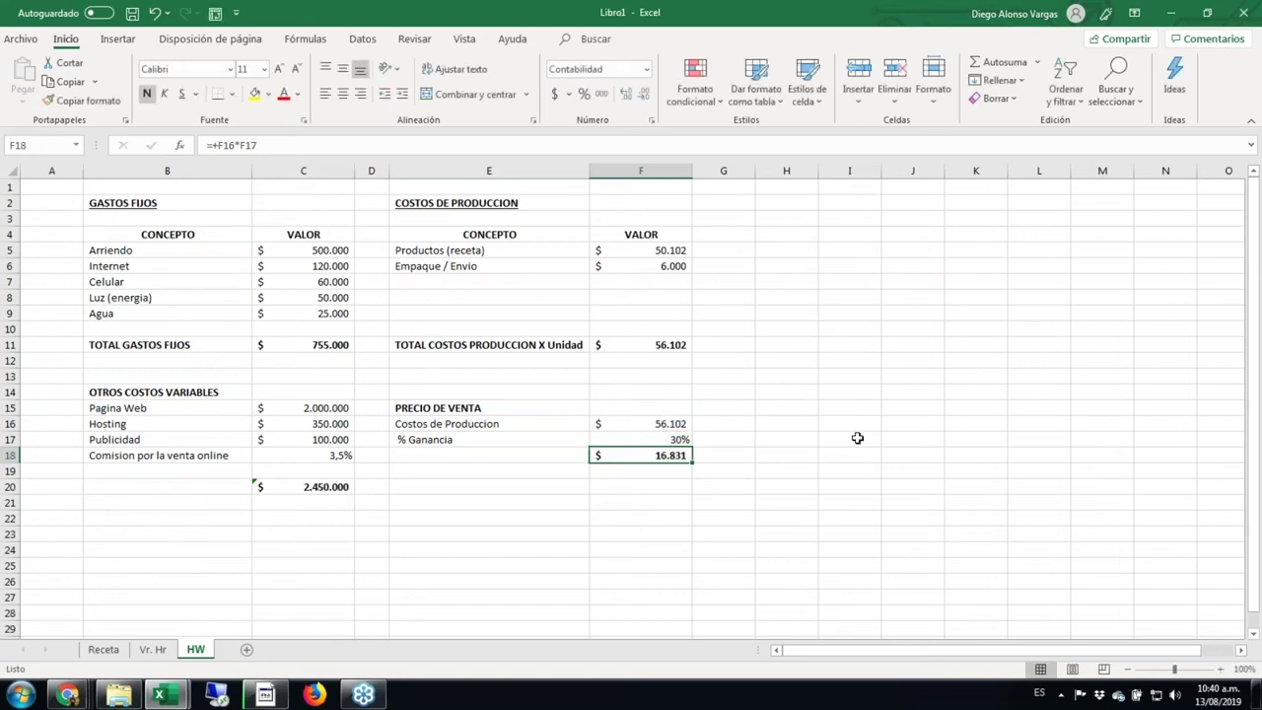
# Step: Label the expected profit row Ganancia esperada in E18
pyautogui.press('Left')
pyautogui.write('Ganacncia esperad')
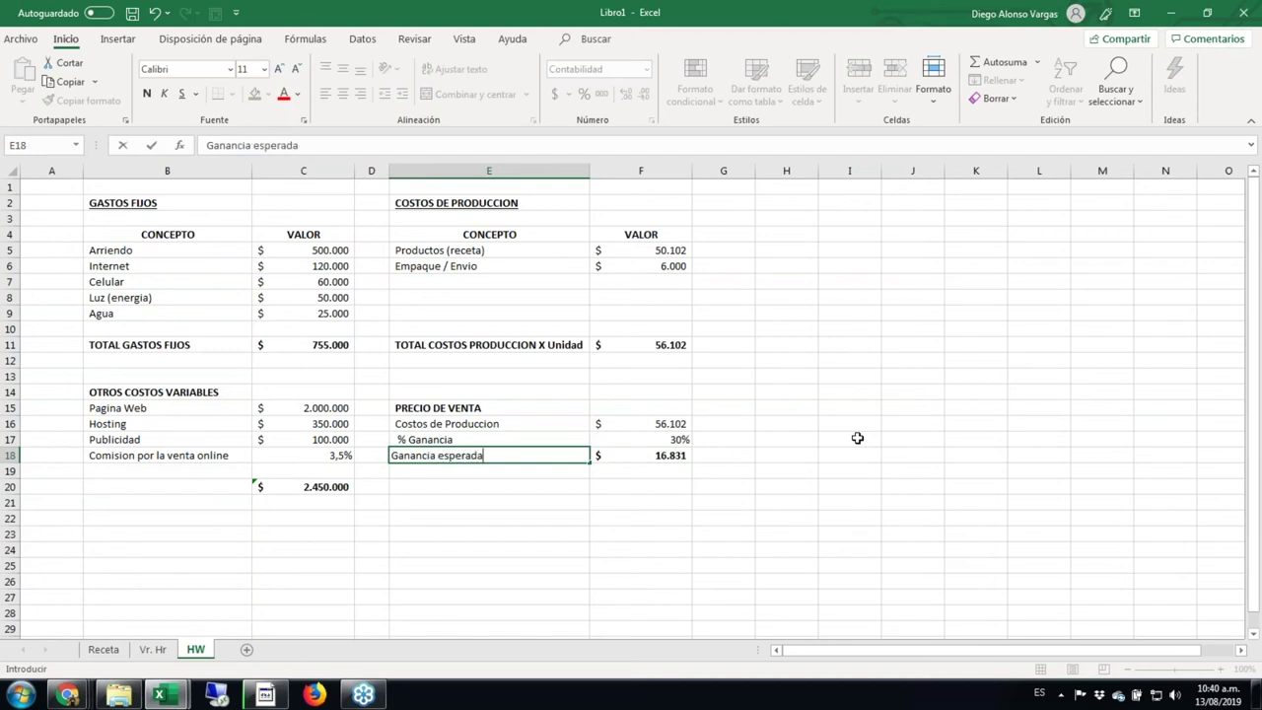
pyautogui.press('Tab')
# Step: Add production cost and expected profit in F19 with the formula +F16+F18 and make the result bold
pyautogui.press('Down')
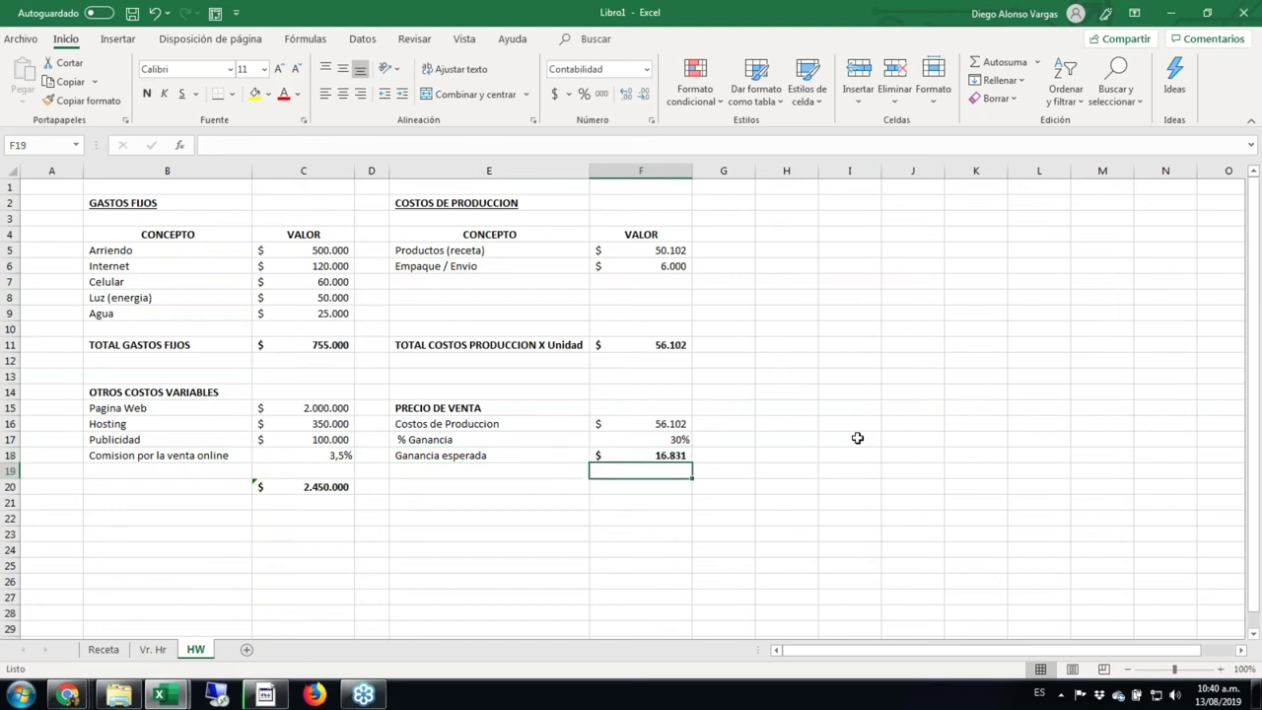
pyautogui.press('Left')
pyautogui.press('Right')
pyautogui.write('+')
pyautogui.press('Up')
pyautogui.press('Up')
pyautogui.press('Up')
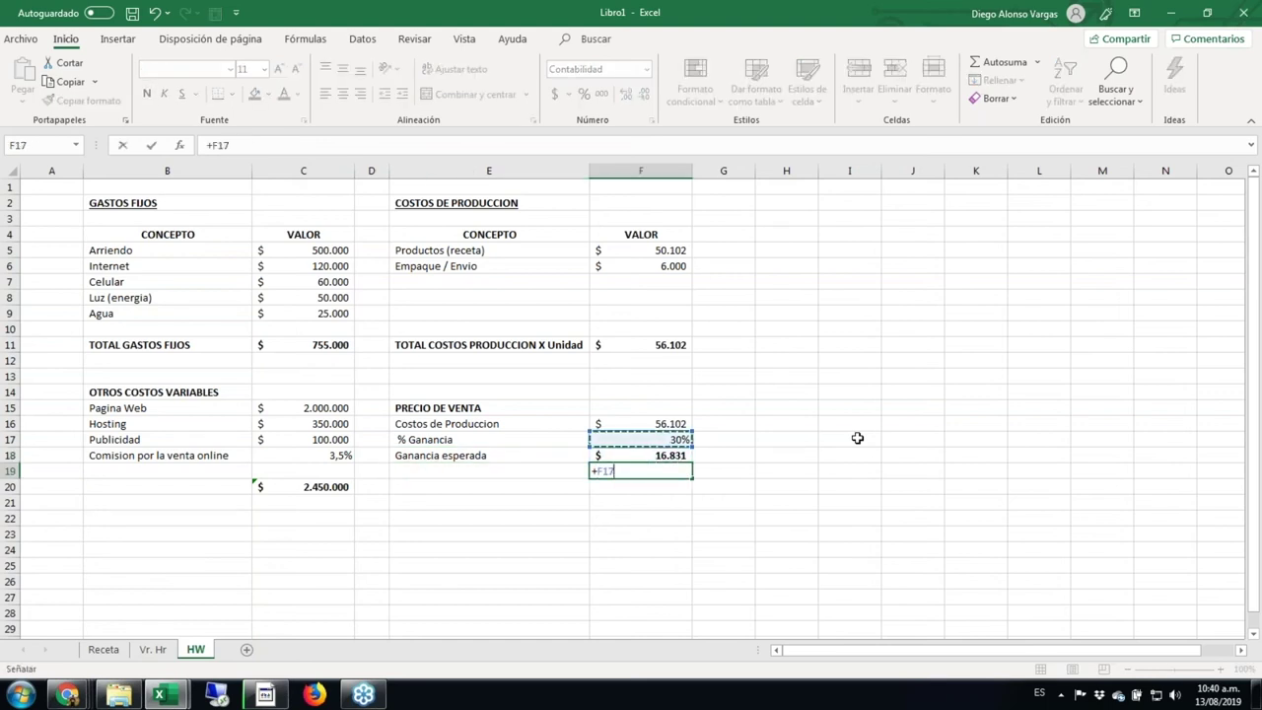
pyautogui.write('+')
pyautogui.press('Up')
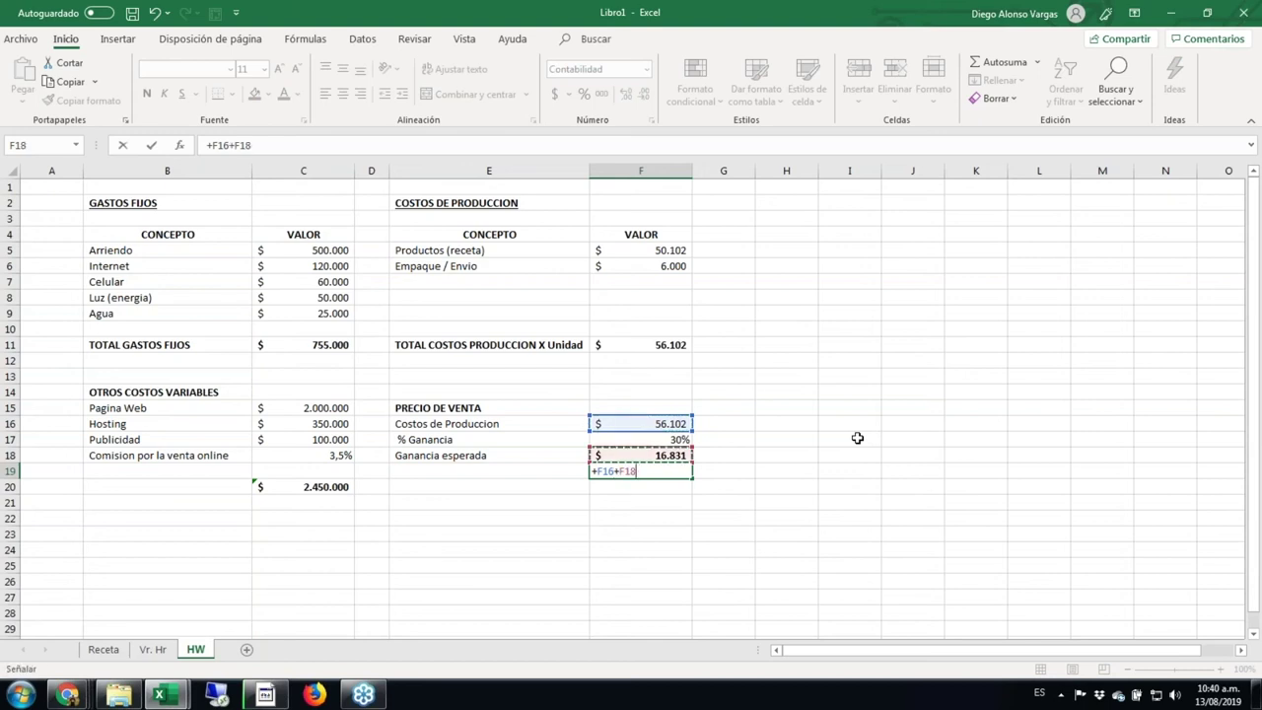
pyautogui.hotkey('ctrl', 'Return')
pyautogui.hotkey('ctrl', 'n')
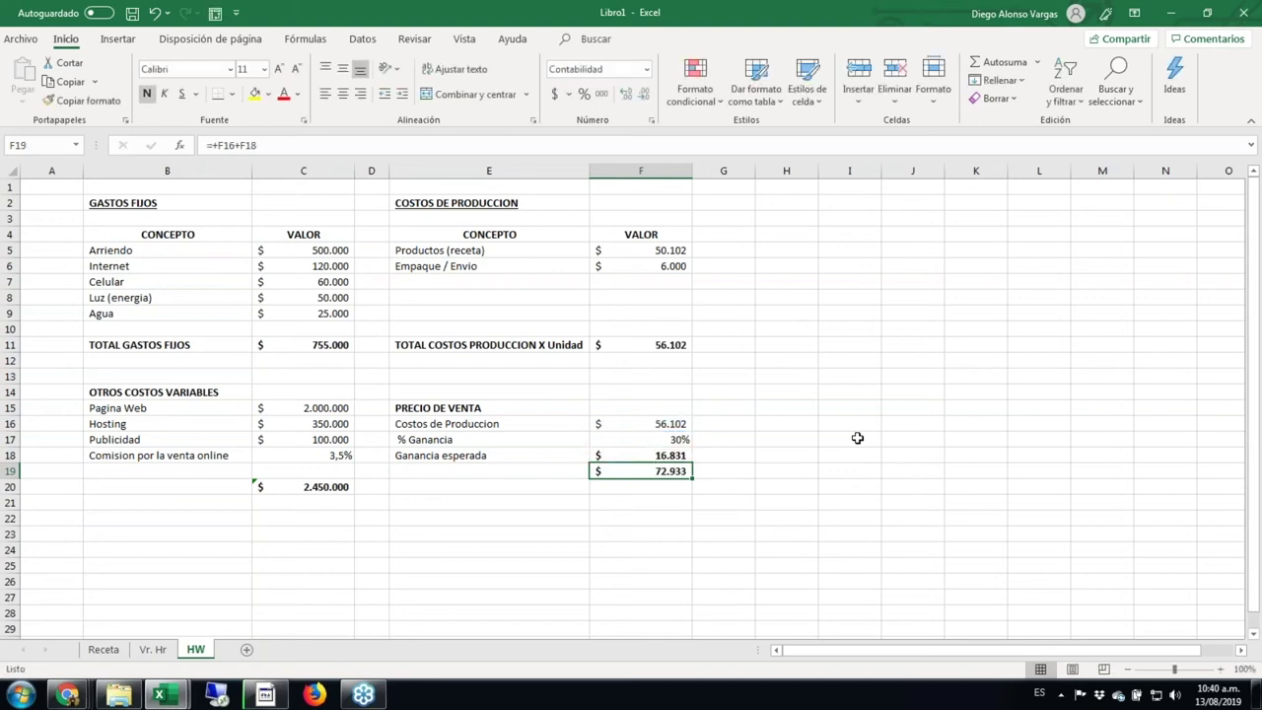
# Step: Label the final price Precio de venta definitivo in E19 and make the label bold
pyautogui.press('Left')
pyautogui.write('Pre')
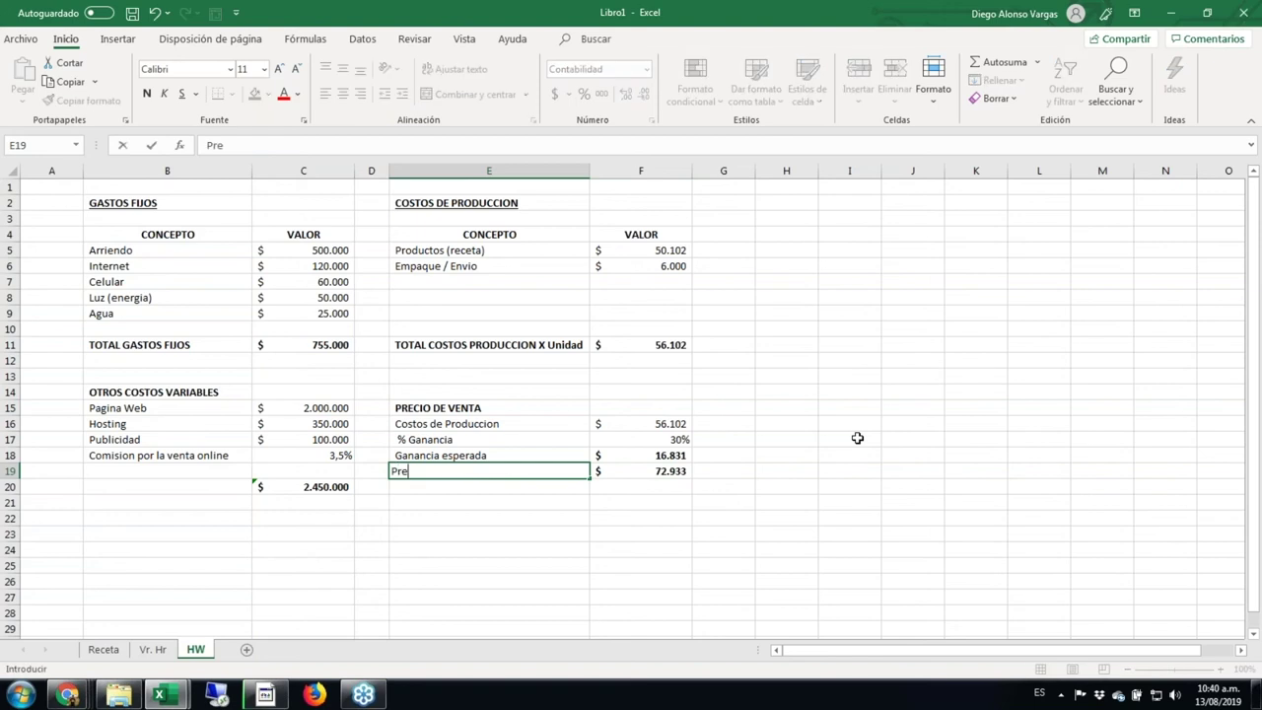
pyautogui.write('cio de venta definito')
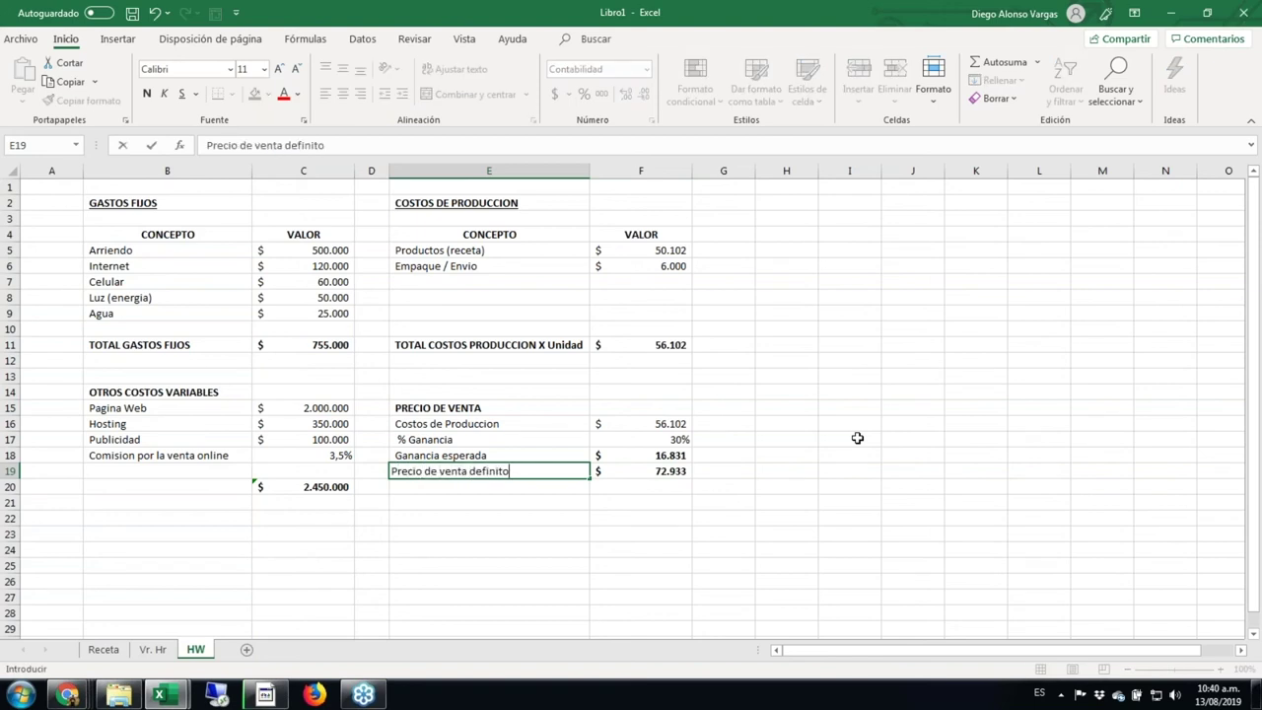
pyautogui.press('BackSpace')
pyautogui.press('BackSpace')
pyautogui.write('tivo')
pyautogui.press('Up')
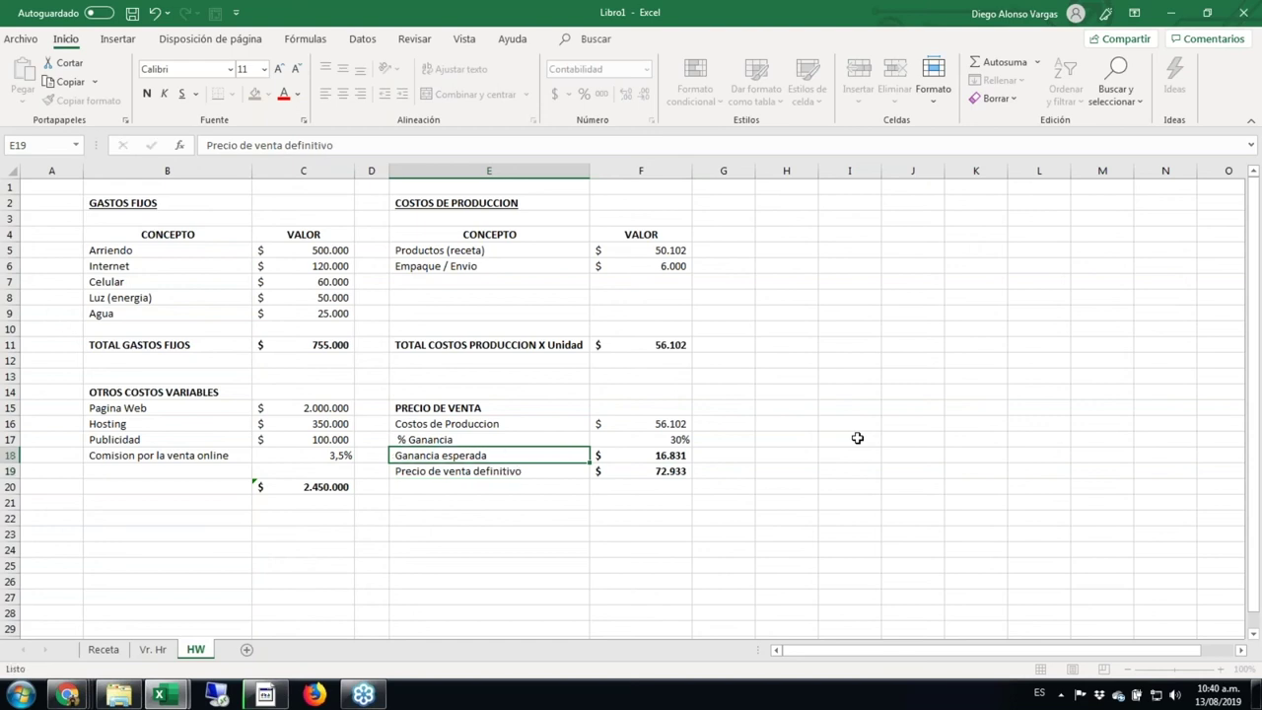
pyautogui.press('Down')
pyautogui.hotkey('shift', 'Right')
pyautogui.hotkey('ctrl', 'n')
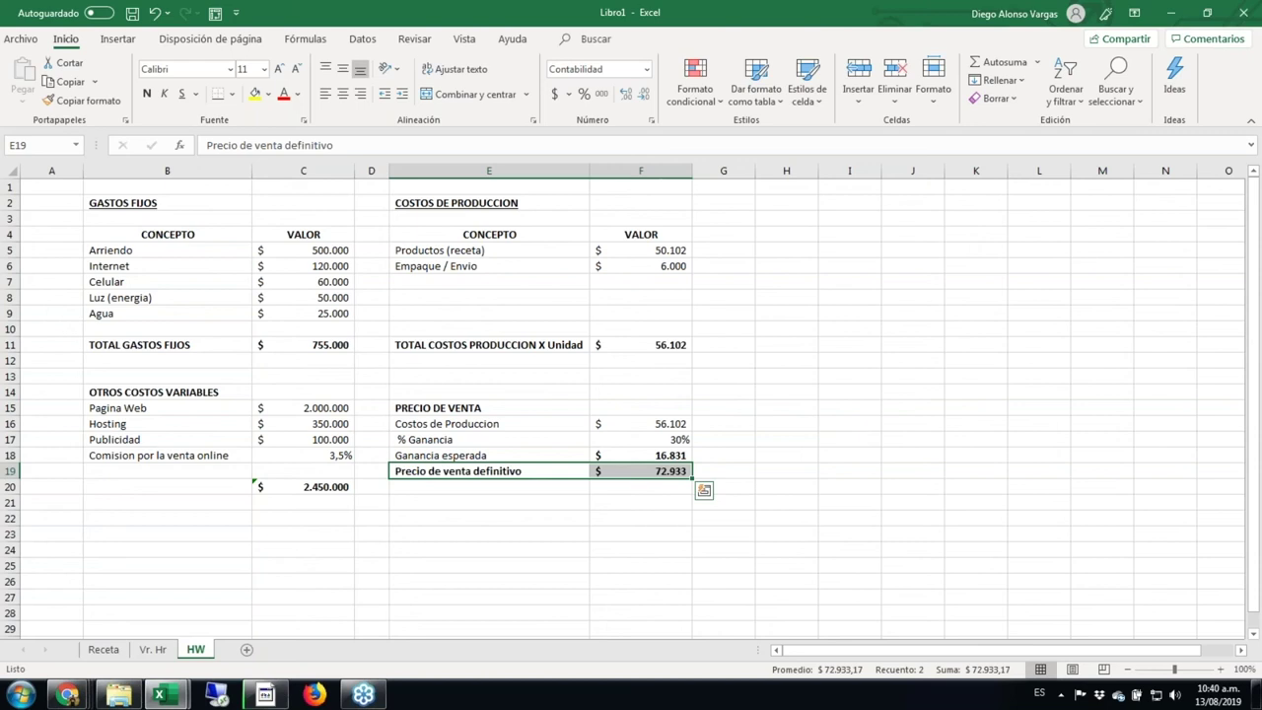
# Step: Choose a border line style for the final sale price in F19
pyautogui.press('Right')
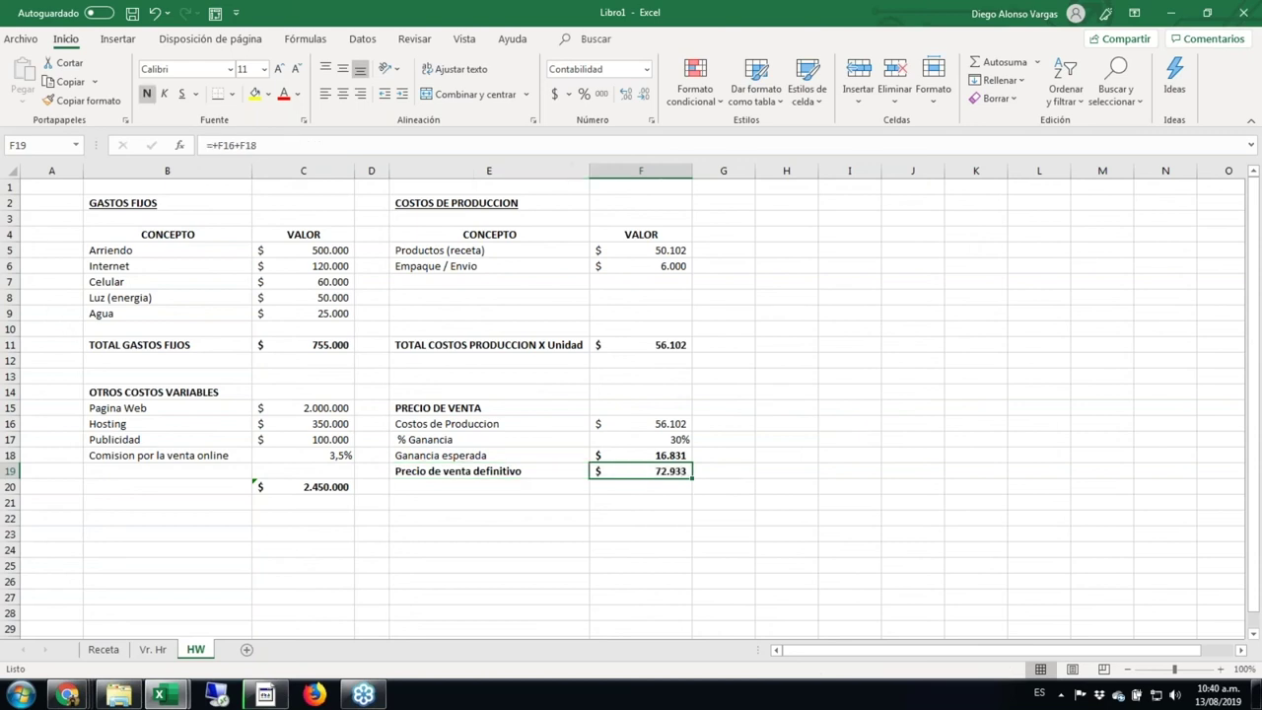
pyautogui.hotkey('ctrl', '1')
pyautogui.click(443, 250)
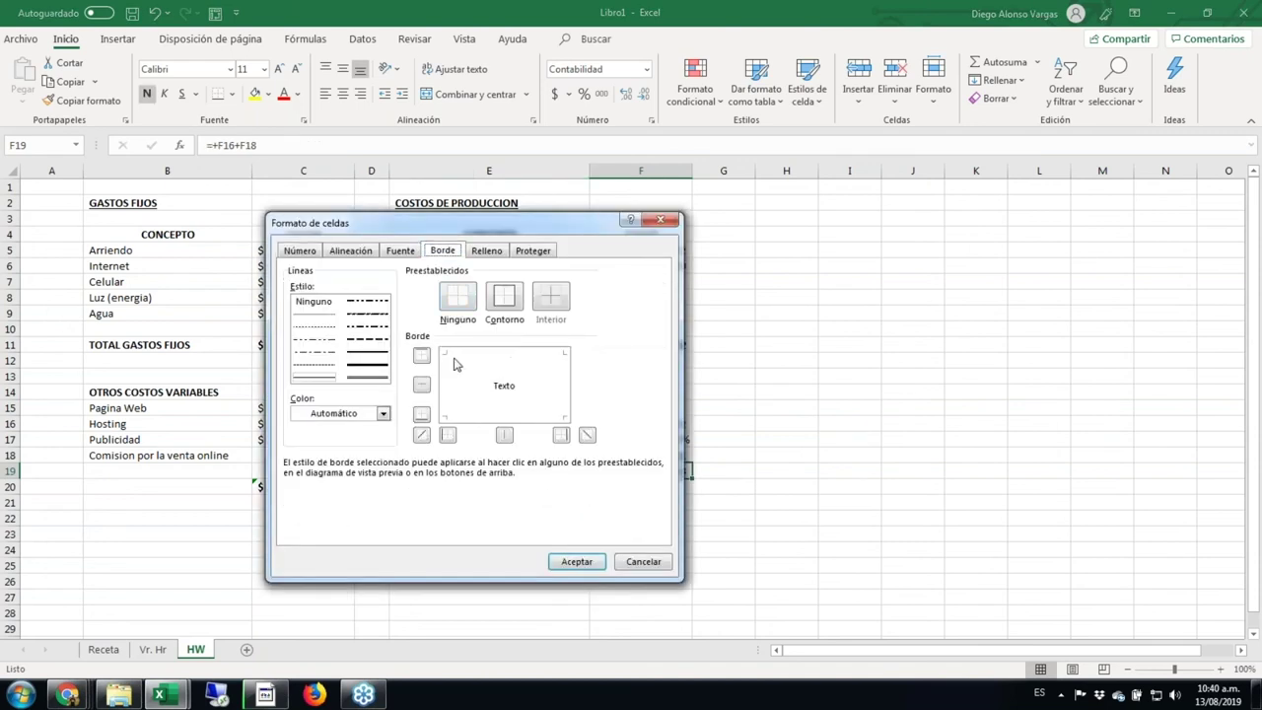
pyautogui.click(366, 370)
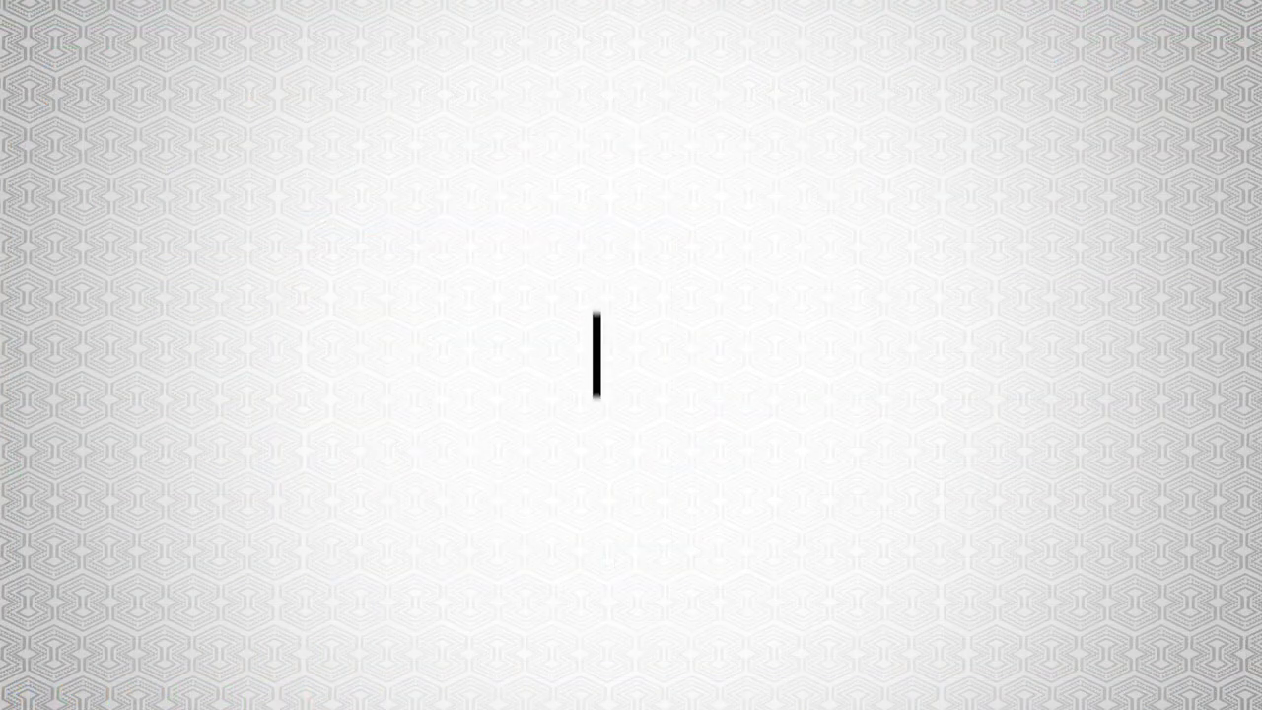